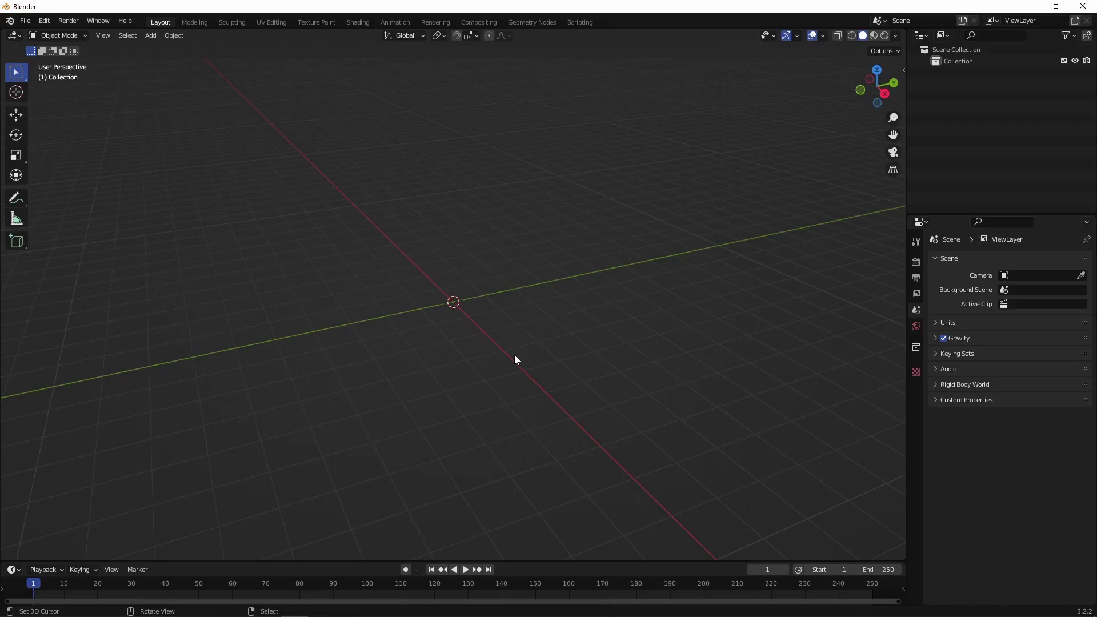
# - Add the Thomas Rig character to the empty scene and select its armature
pyautogui.hotkey('shift', 'a')
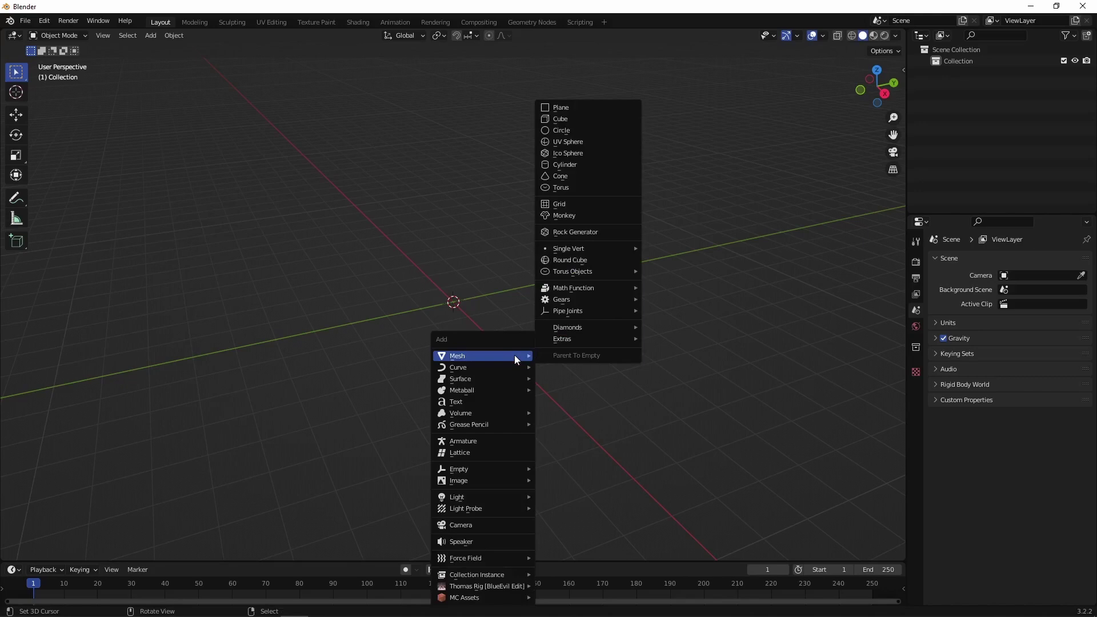
pyautogui.moveTo(501, 591)
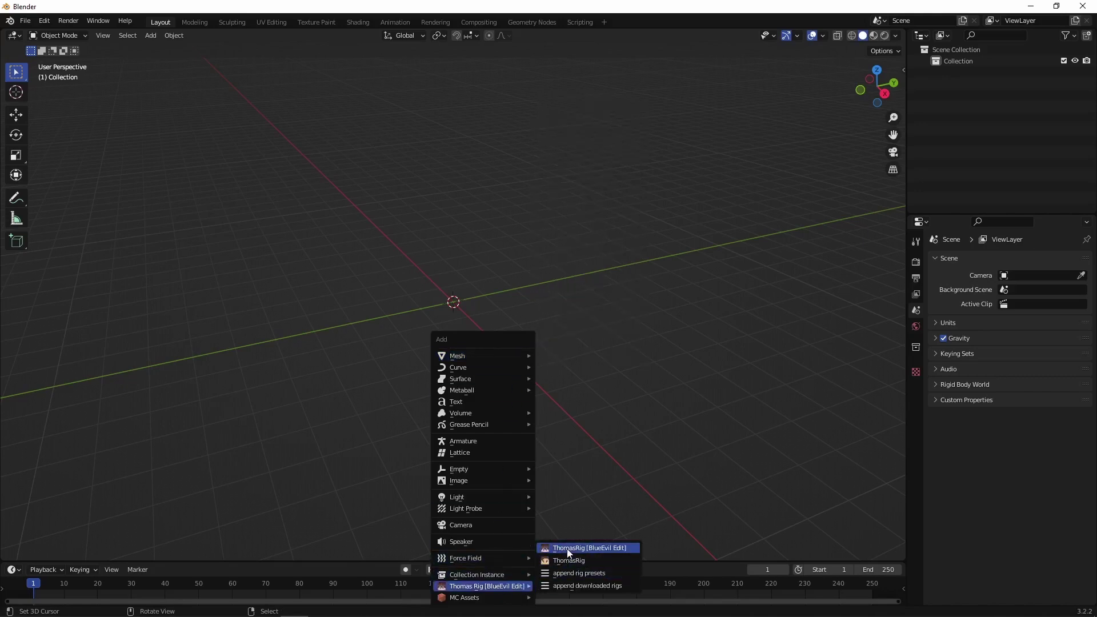
pyautogui.click(567, 549)
pyautogui.click(471, 315)
# - Point the Thomas Rig material settings to a new skin image file
pyautogui.press('n')
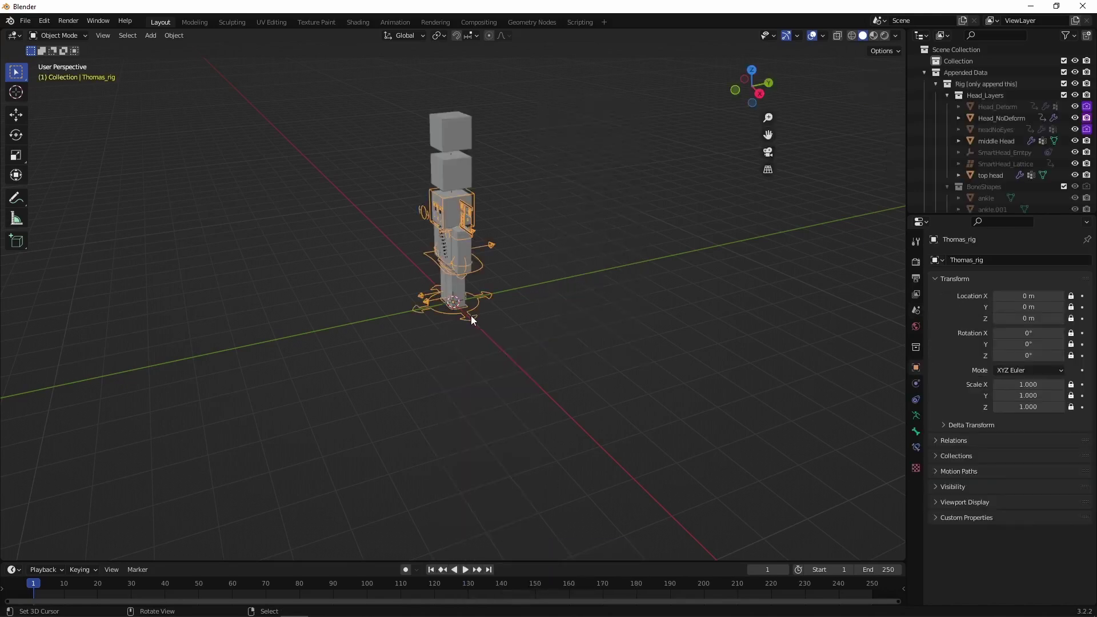
pyautogui.click(899, 158)
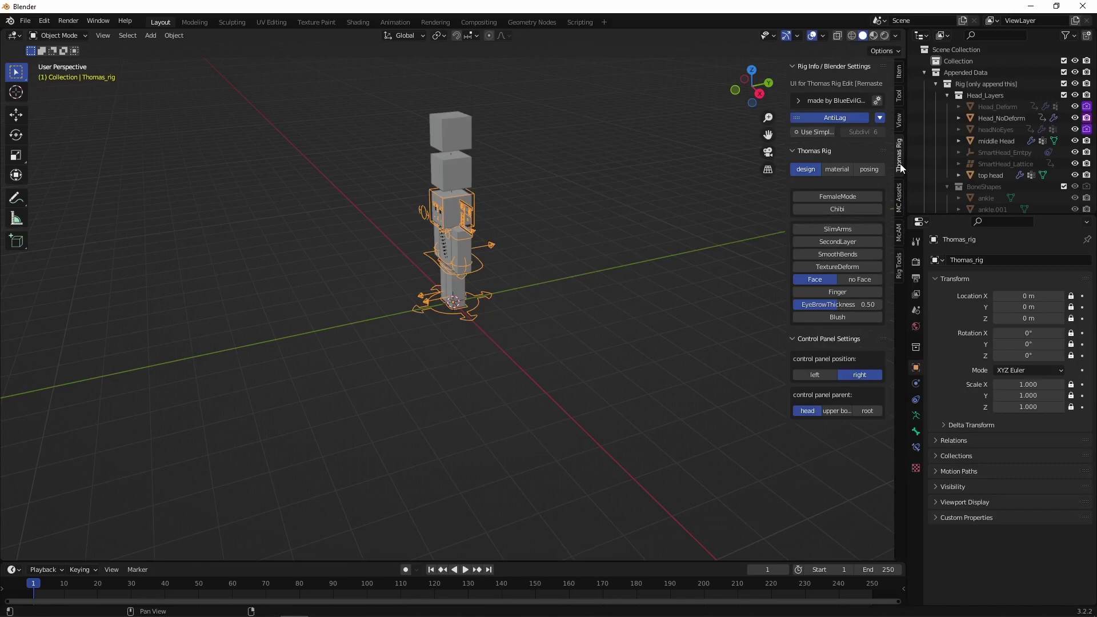
pyautogui.click(840, 172)
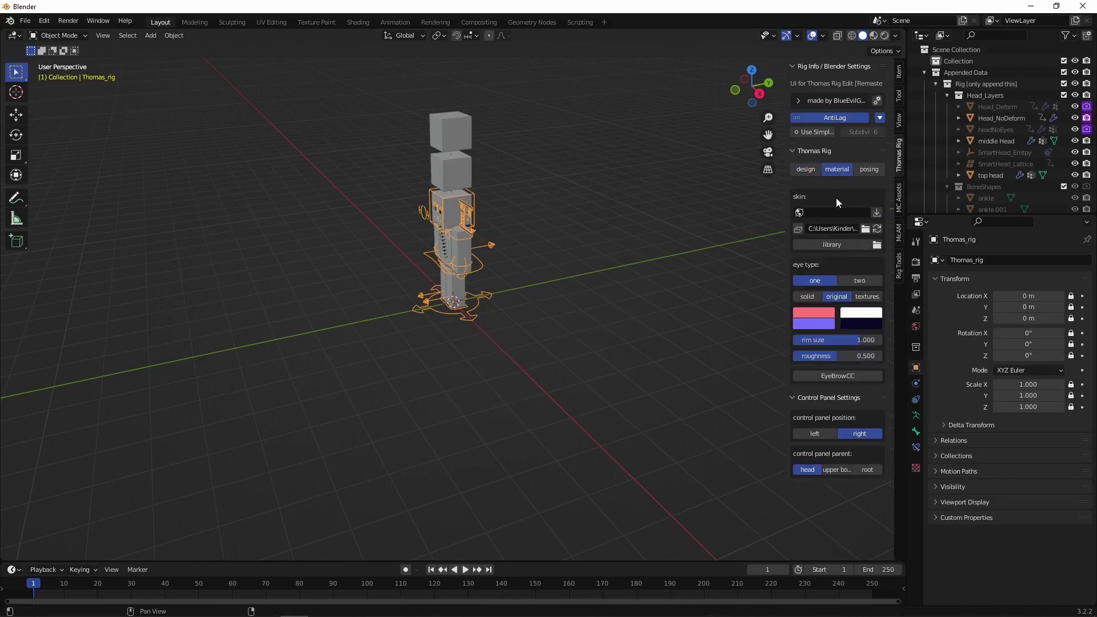
pyautogui.click(865, 229)
pyautogui.click(799, 229)
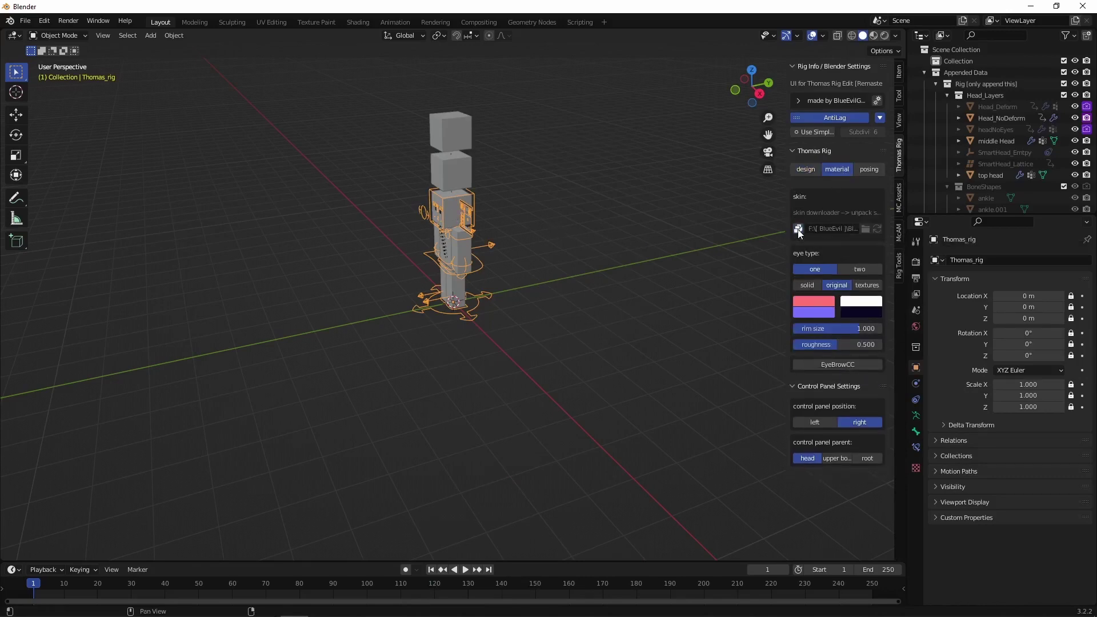
# - Switch to Material Preview and orbit so the textured character stands upright
pyautogui.press('z')
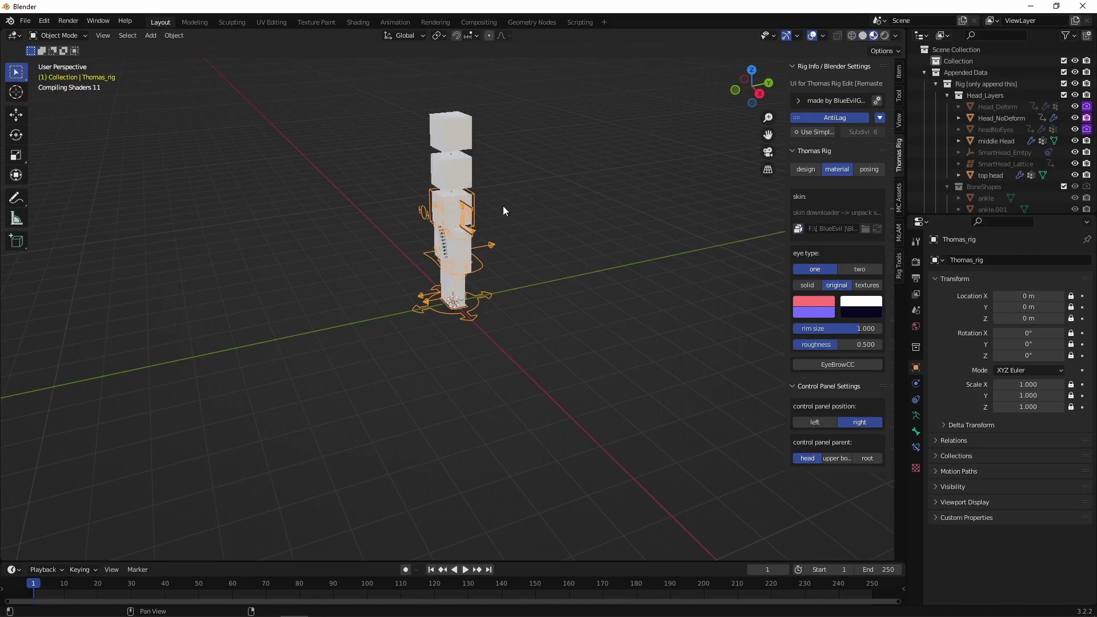
pyautogui.scroll(6, 483, 204)
pyautogui.moveTo(436, 347); pyautogui.dragTo(610, 231, button='middle')
pyautogui.click(813, 170)
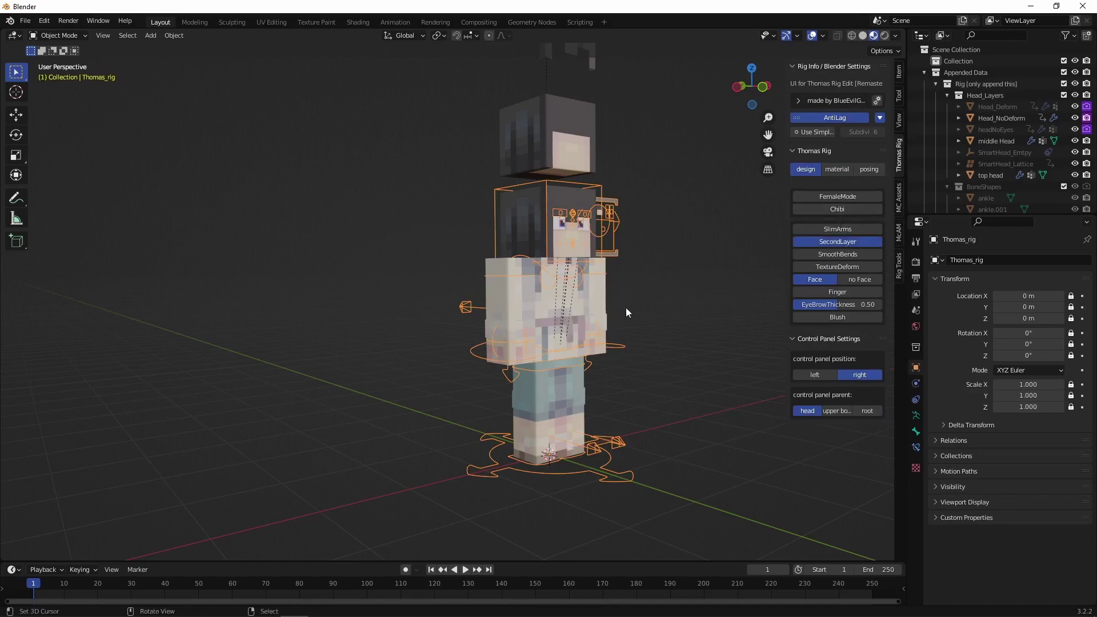
# - Slide the right arm's outer layer sideways along X
pyautogui.click(621, 349)
pyautogui.press('n')
pyautogui.press('g')
pyautogui.press('x')
pyautogui.moveTo(622, 349); pyautogui.dragTo(562, 350, button='middle')
pyautogui.click(447, 328)
# - Move the left arm's outer layer out along X to 1.6 m
pyautogui.click(571, 327)
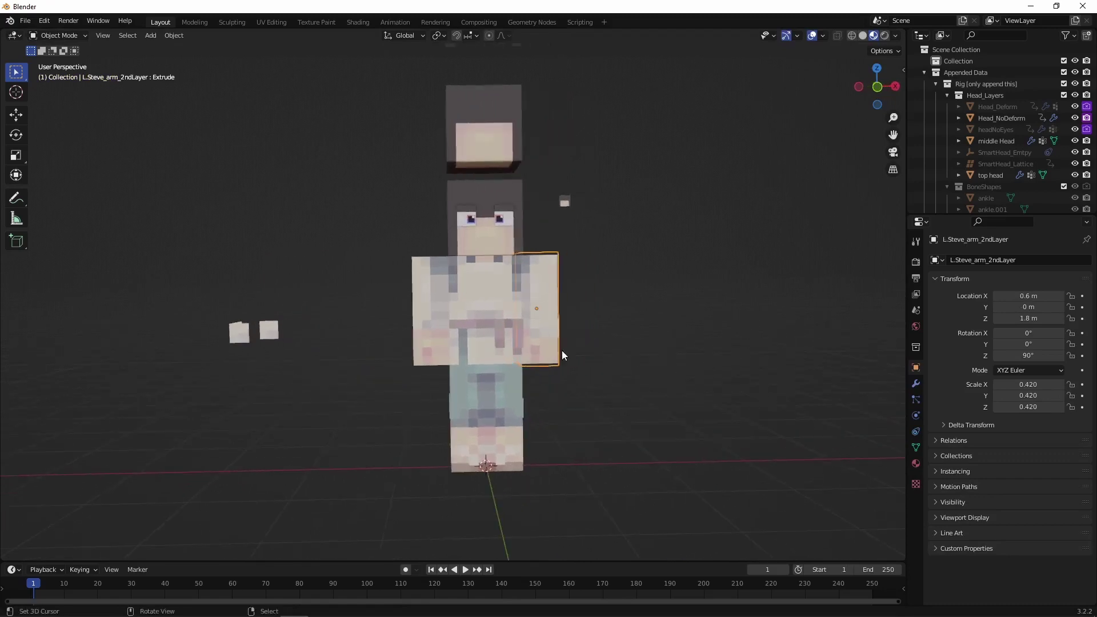
pyautogui.press('g')
pyautogui.press('x')
pyautogui.click(732, 341)
pyautogui.press('g')
pyautogui.press('x')
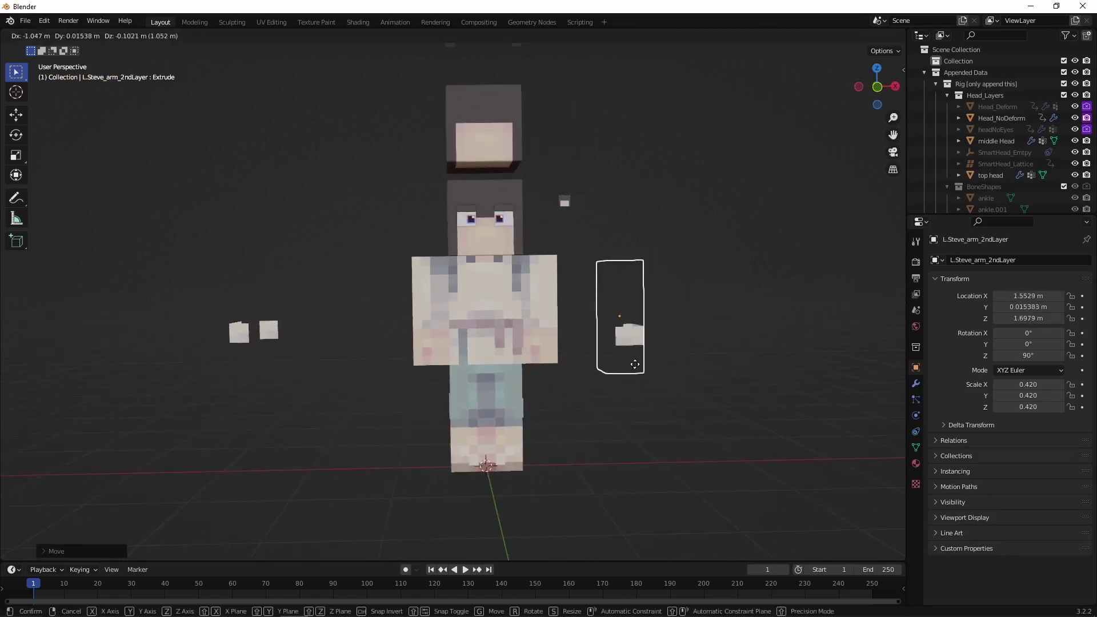
pyautogui.click(606, 303)
# - Select the other arm piece and start moving it along X
pyautogui.click(259, 322)
pyautogui.press('g')
pyautogui.press('x')
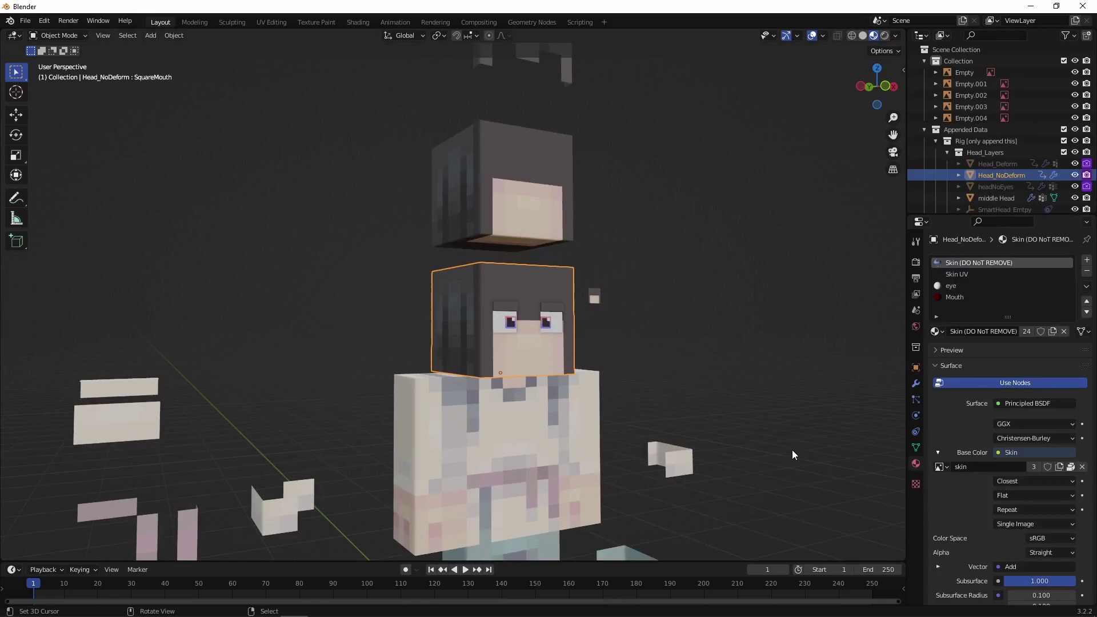
# - Replace the head's two old skin slots with a new top Skin material and pick its base colour
pyautogui.click(1087, 272)
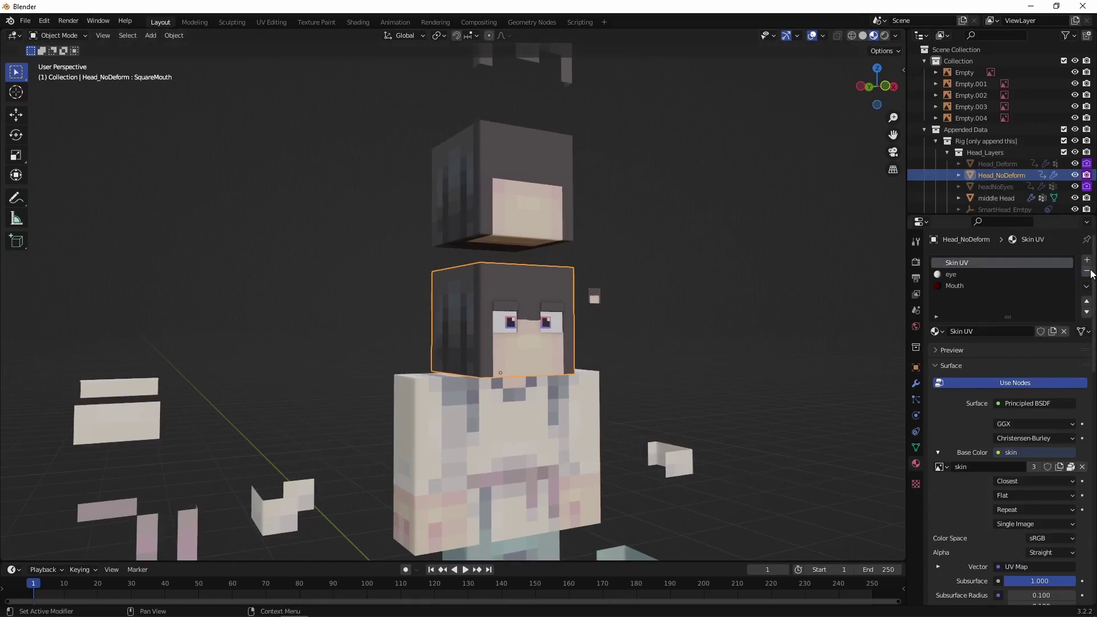
pyautogui.click(1087, 272)
pyautogui.scroll(1, 818, 321)
pyautogui.click(1087, 260)
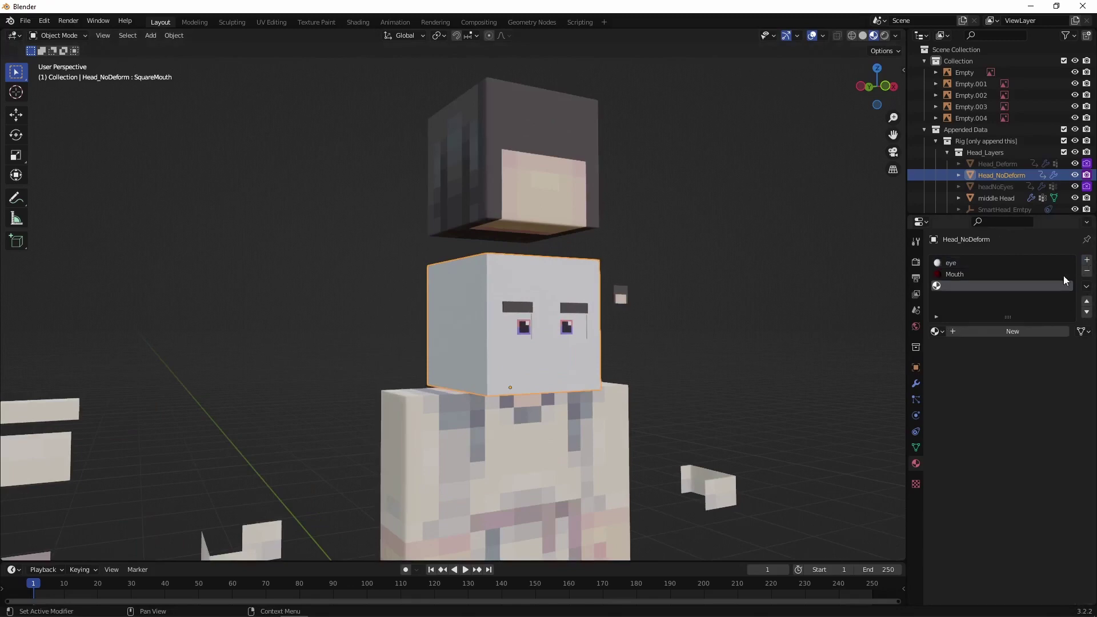
pyautogui.click(961, 331)
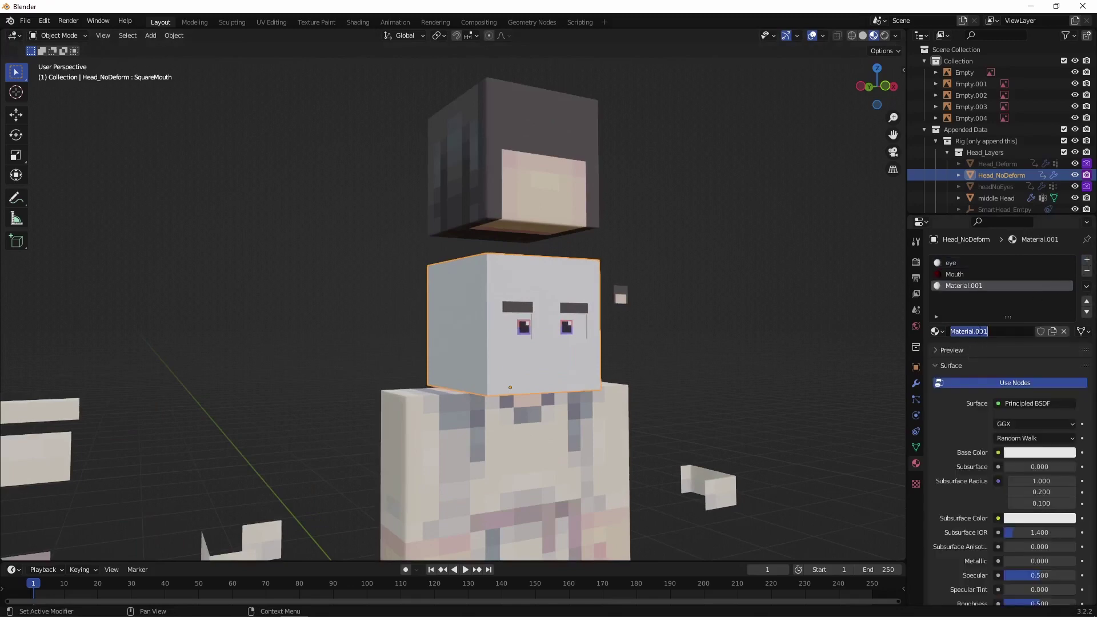
pyautogui.click(1087, 301)
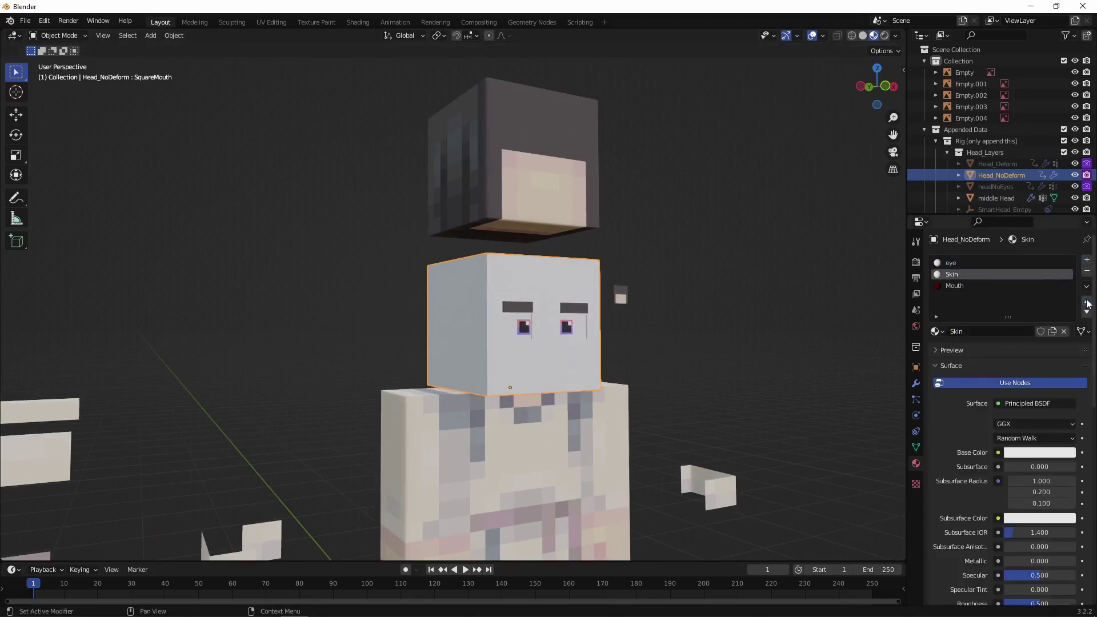
pyautogui.click(1087, 301)
pyautogui.click(1027, 453)
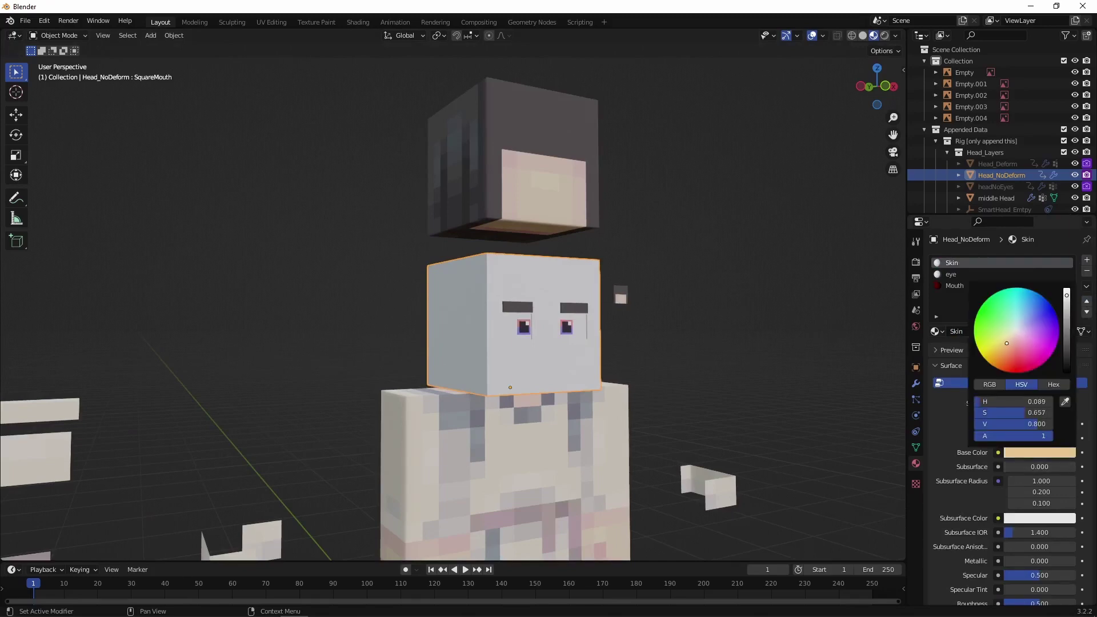
pyautogui.scroll(2, 763, 345)
# - Assign the Skin material to the head's selected faces and refine its peach base colour
pyautogui.press('Tab')
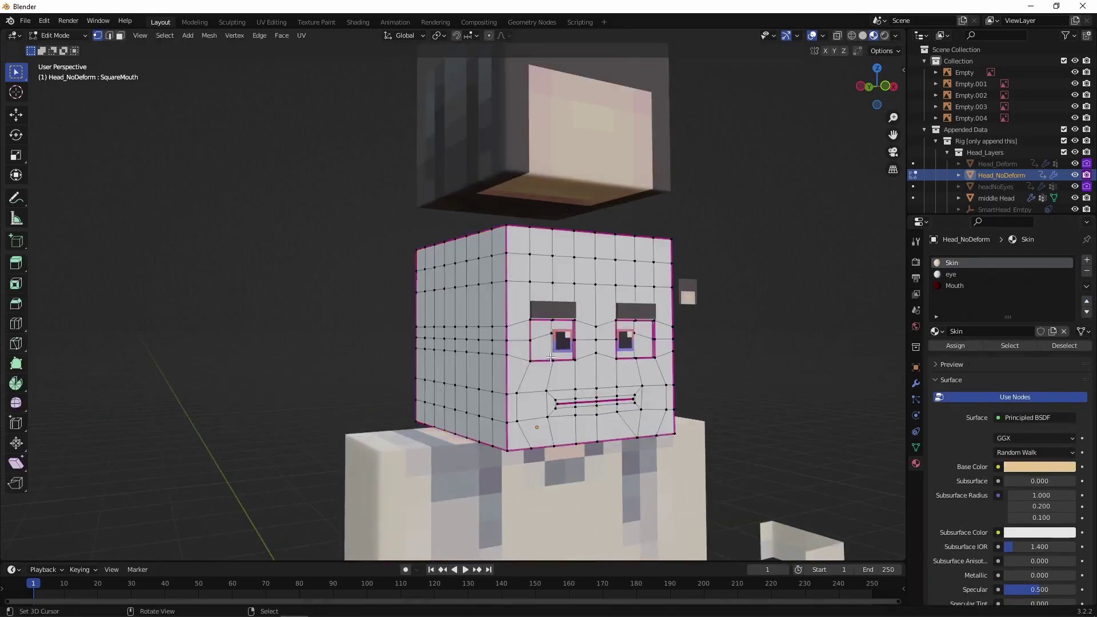
pyautogui.press('a')
pyautogui.scroll(3, 523, 324)
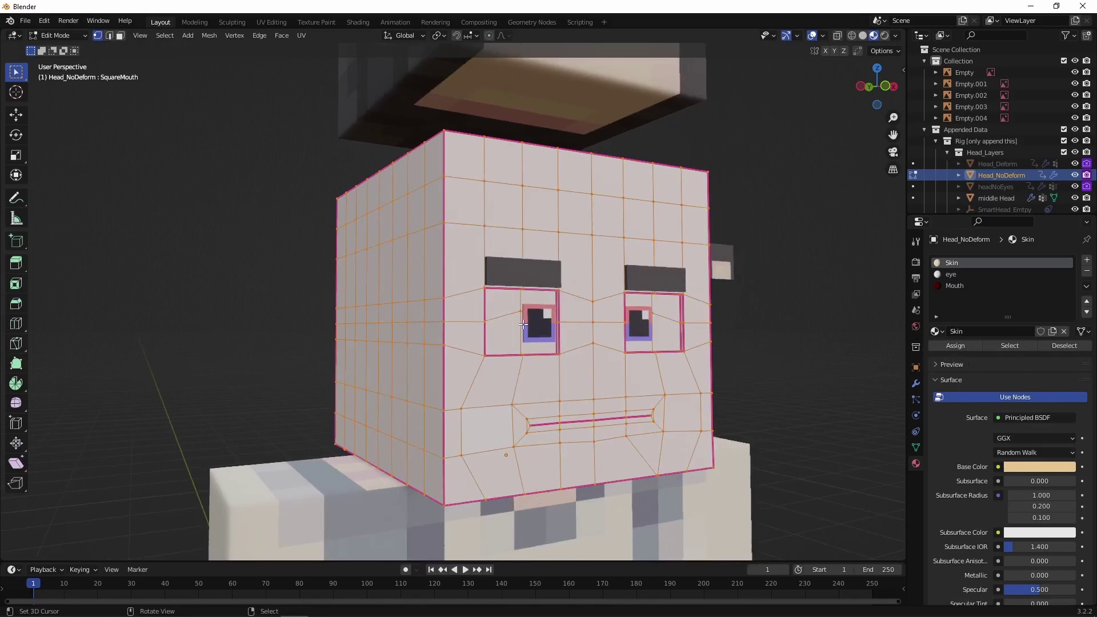
pyautogui.scroll(2, 523, 325)
pyautogui.press('c')
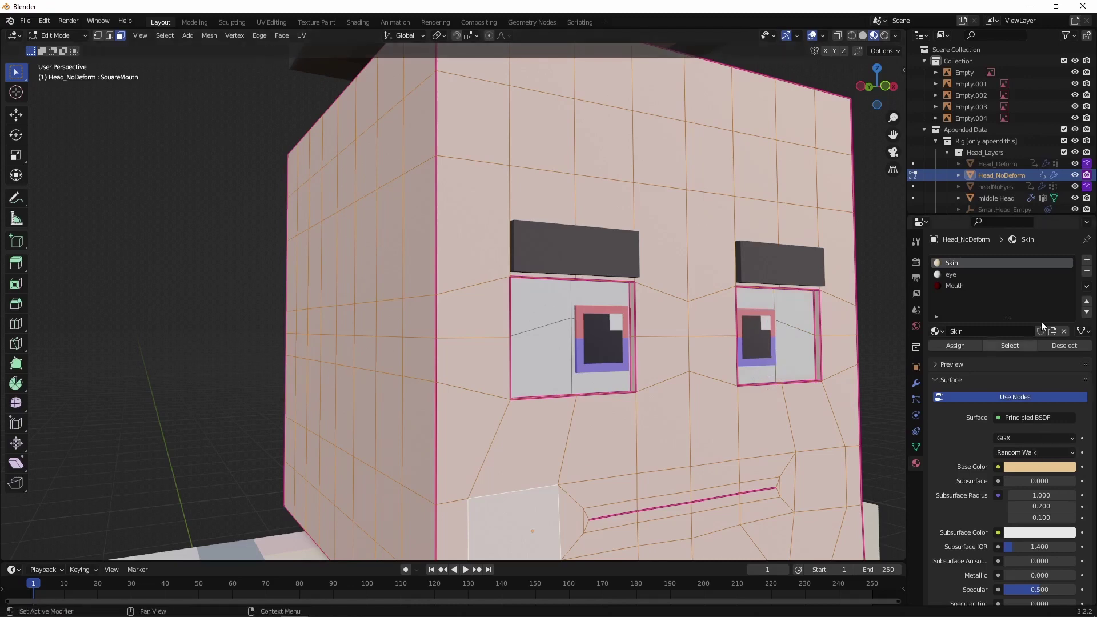
pyautogui.click(958, 345)
pyautogui.press('Tab')
pyautogui.scroll(-5, 749, 387)
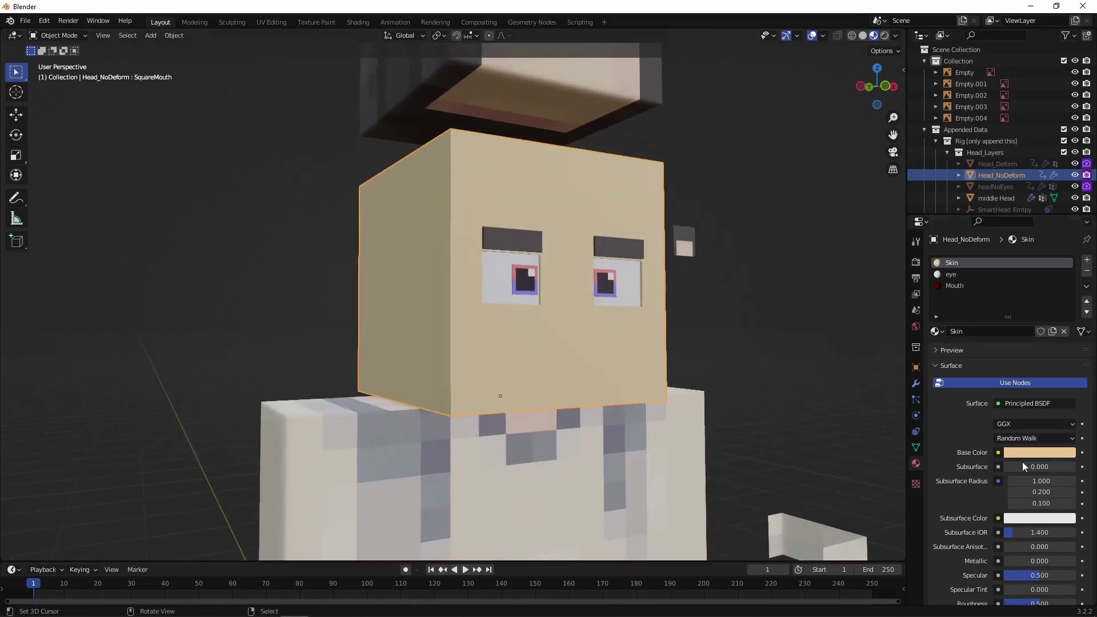
pyautogui.click(1038, 453)
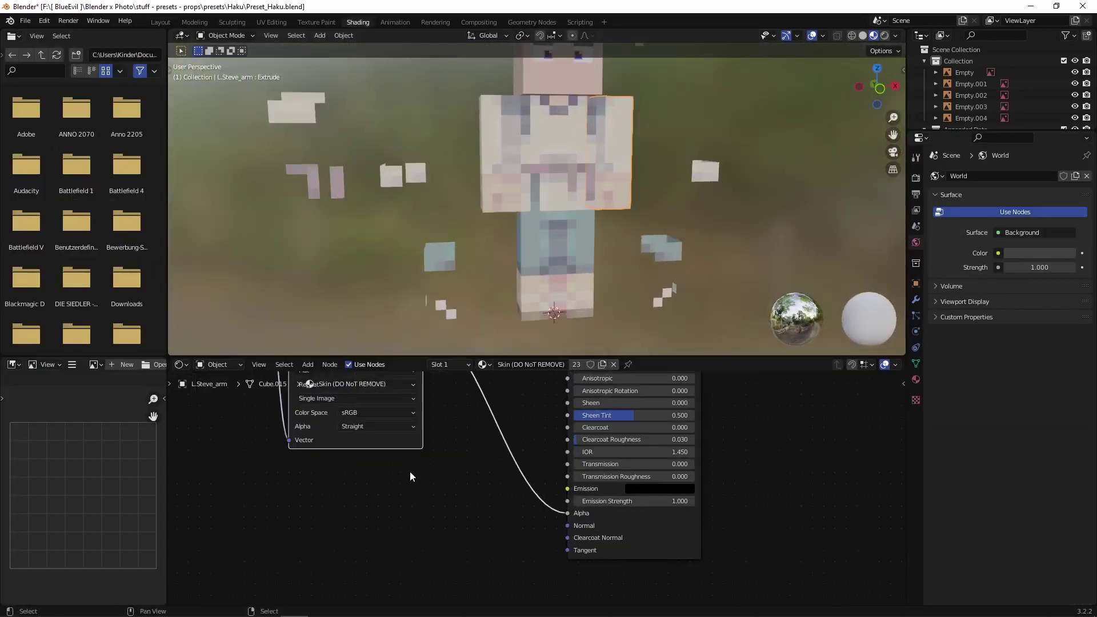
# - Add a MixRGB node to the skin material and try the Saturation blend mode
pyautogui.hotkey('shift', 'a')
pyautogui.click(594, 412)
pyautogui.write('mix')
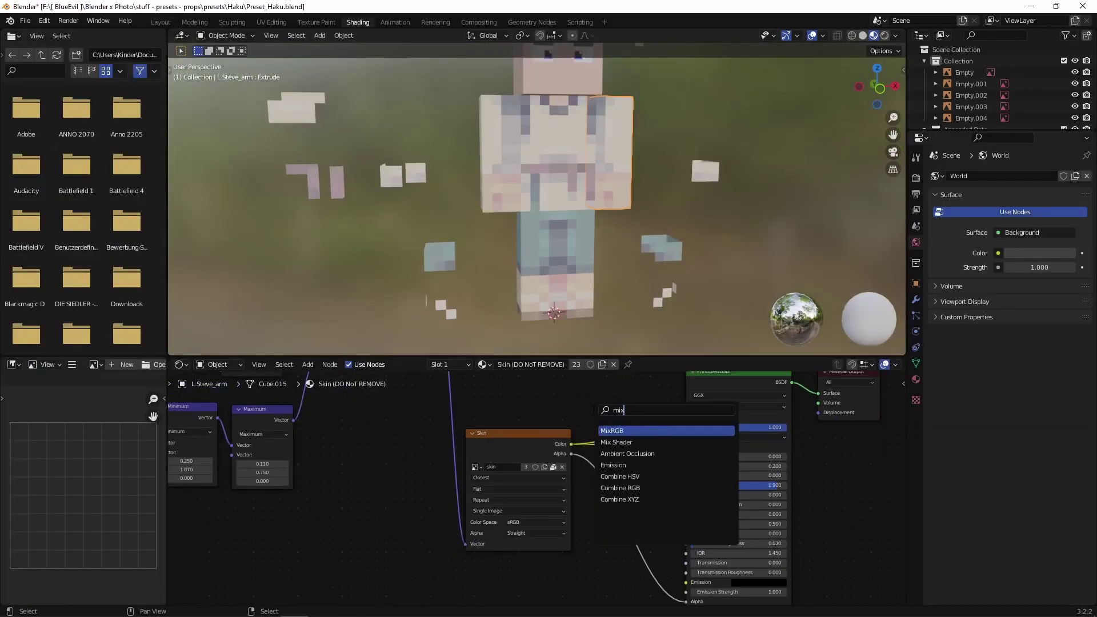
pyautogui.press('Return')
pyautogui.click(598, 440)
pyautogui.click(606, 446)
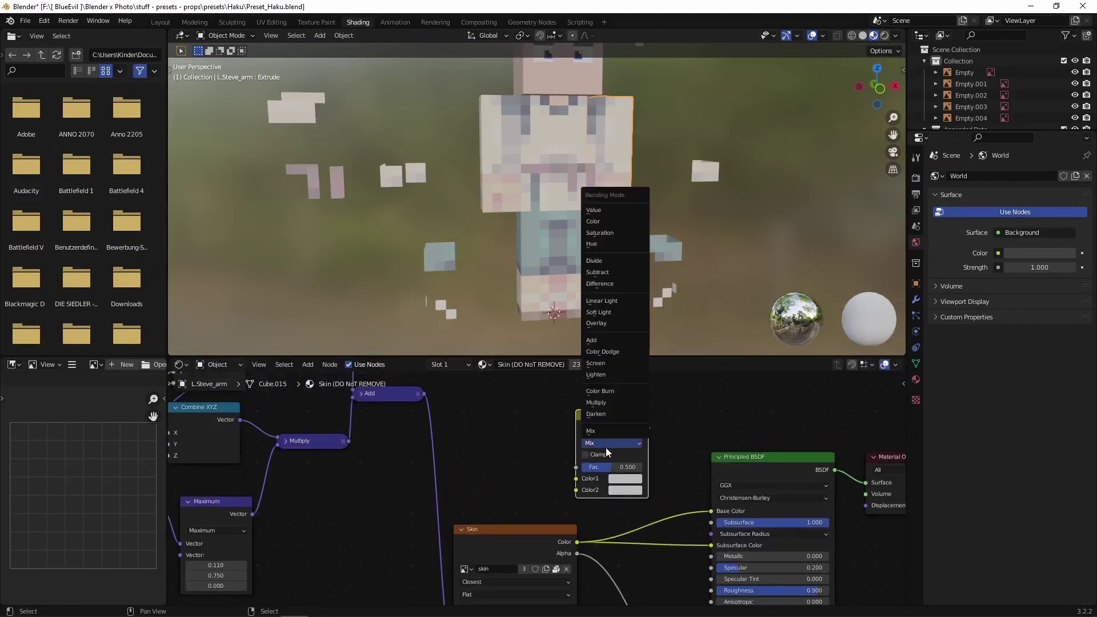
pyautogui.click(628, 233)
pyautogui.press('g')
pyautogui.scroll(2, 640, 412)
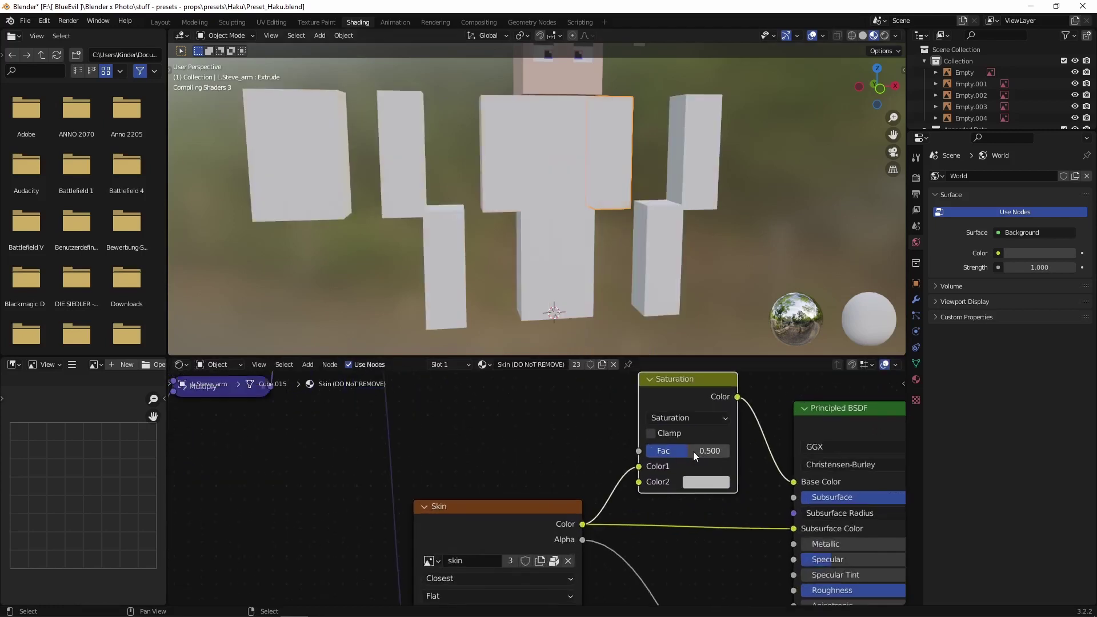
# - Set the mix to Overlay, feed it into Base and Subsurface Color, and lower its factor to 0.5
pyautogui.click(706, 482)
pyautogui.moveTo(726, 360); pyautogui.dragTo(700, 336)
pyautogui.click(688, 418)
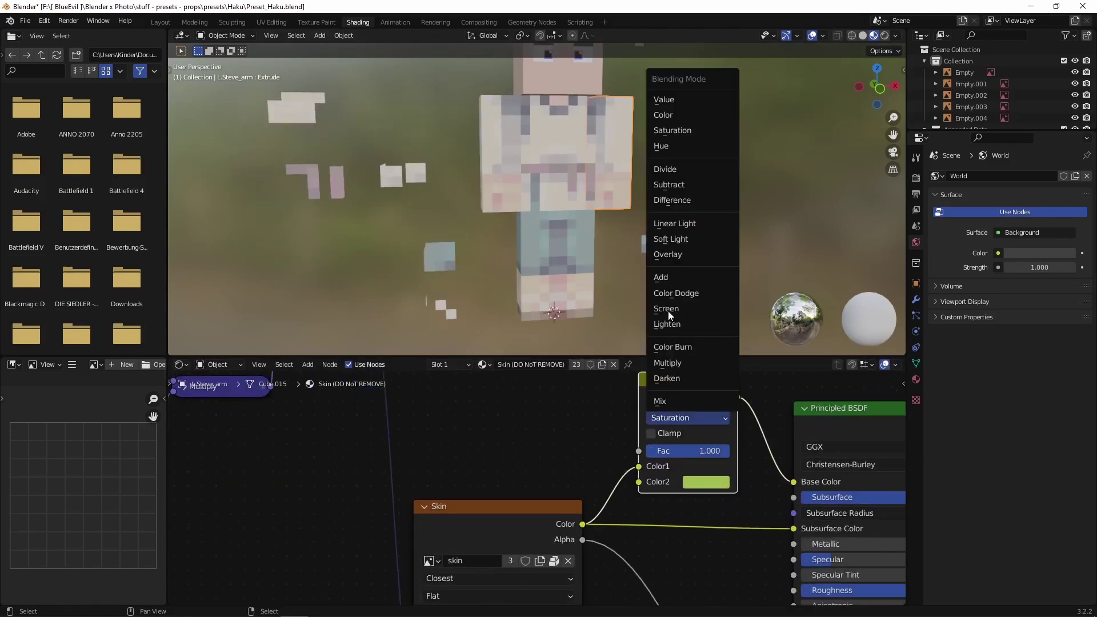
pyautogui.click(698, 242)
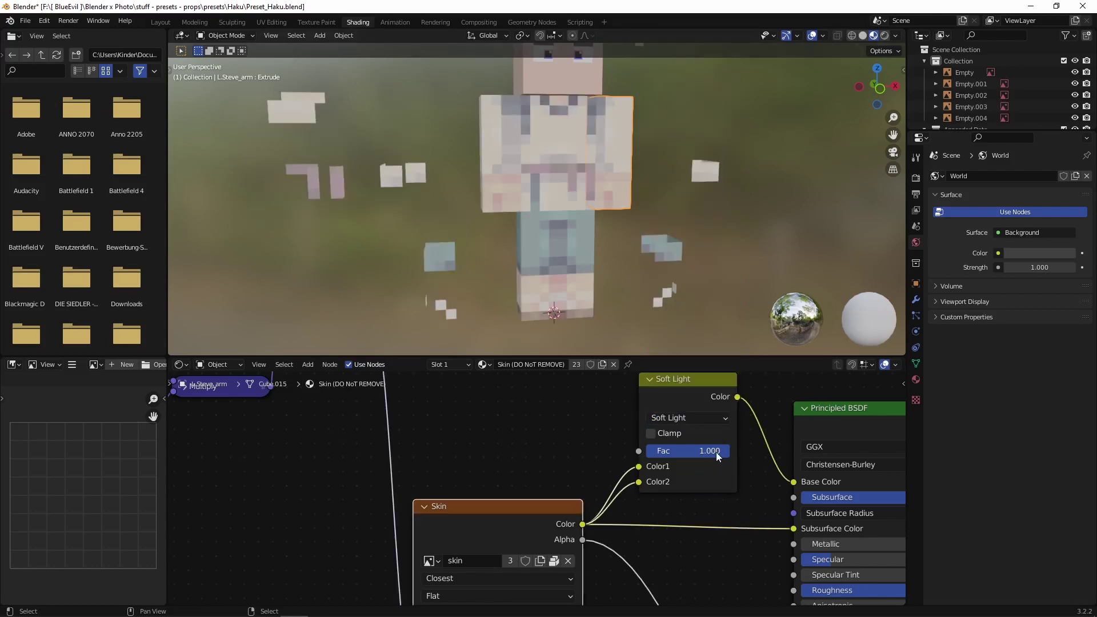
pyautogui.click(689, 418)
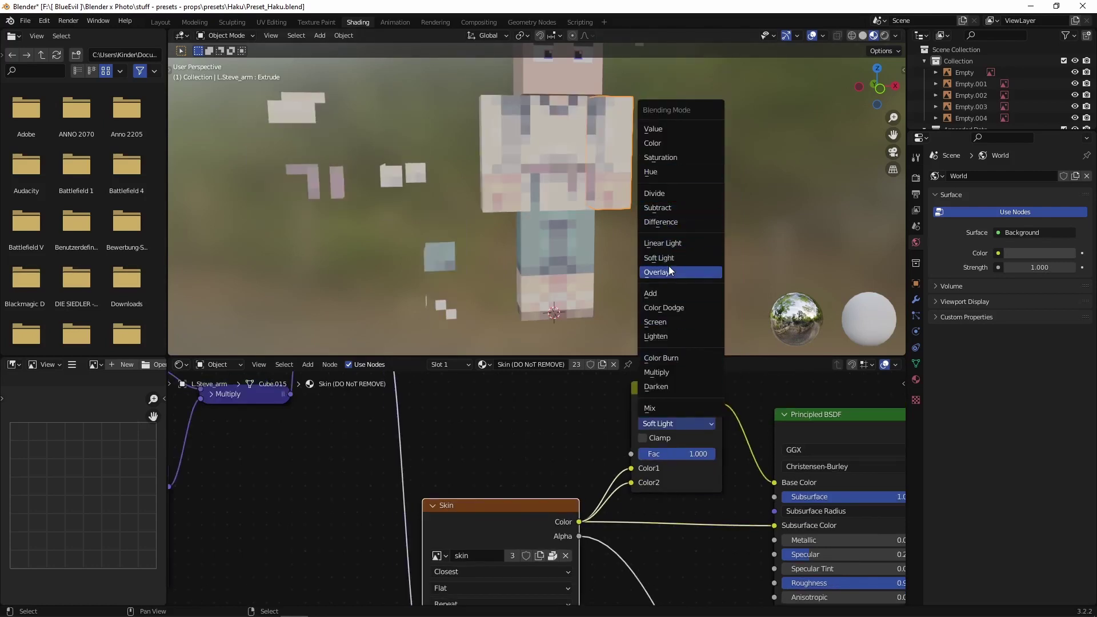
pyautogui.click(680, 245)
pyautogui.moveTo(737, 396); pyautogui.dragTo(608, 515)
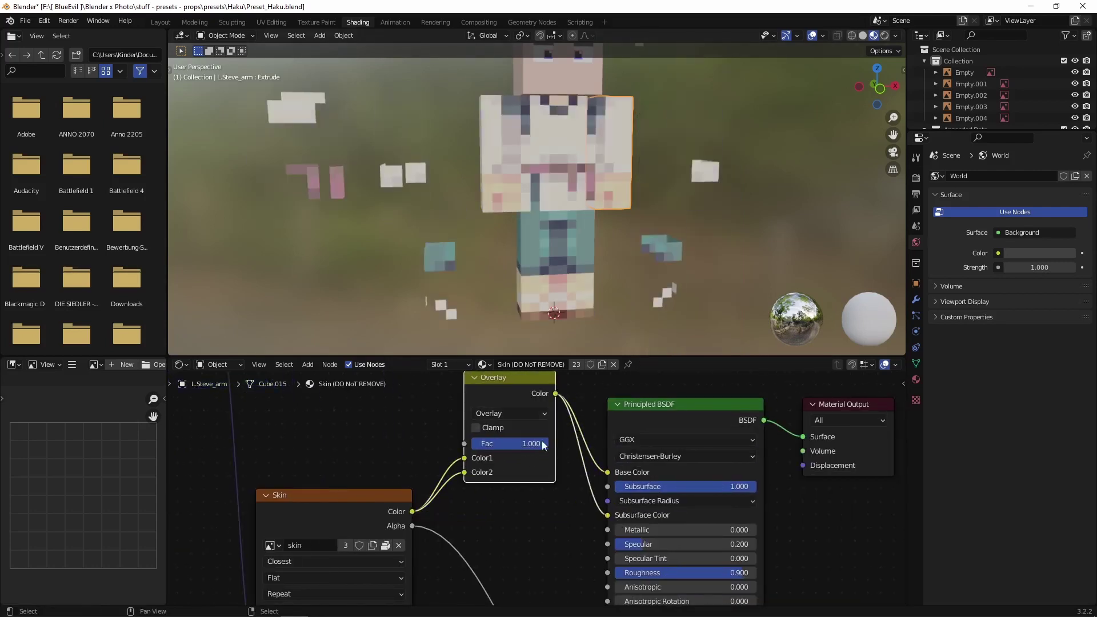
pyautogui.moveTo(523, 443)
pyautogui.mouseDown()
pyautogui.moveTo(486, 444)
pyautogui.moveTo(512, 445)
pyautogui.mouseUp()
pyautogui.press('Return')
pyautogui.scroll(-5, 589, 513)
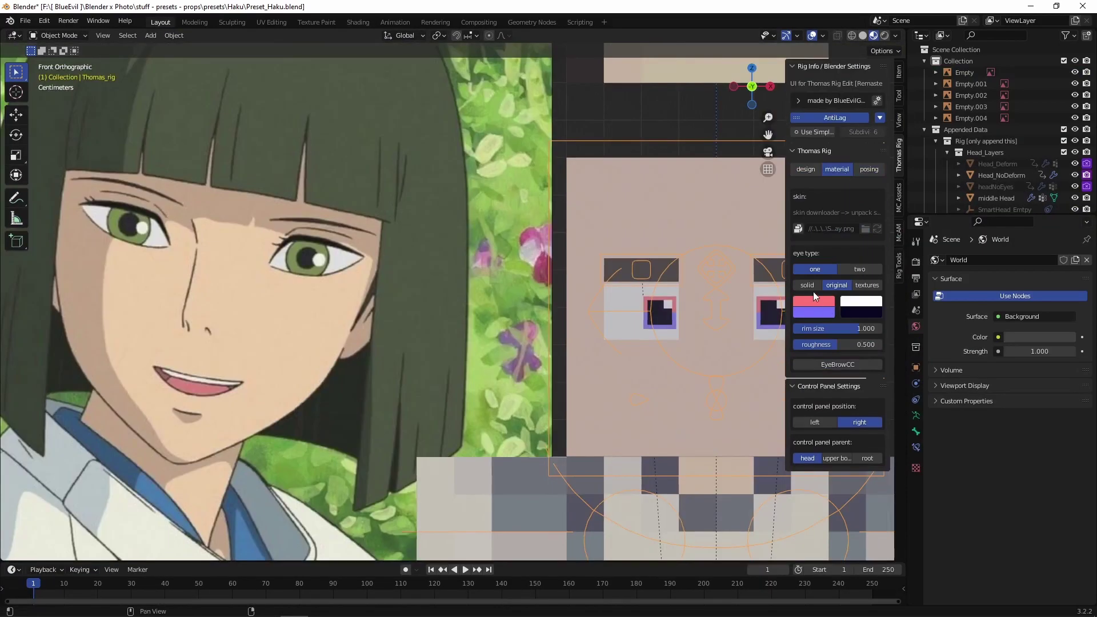
# - Make the eye colour a green sampled from the reference, darken the second eye colour, and save
pyautogui.click(814, 301)
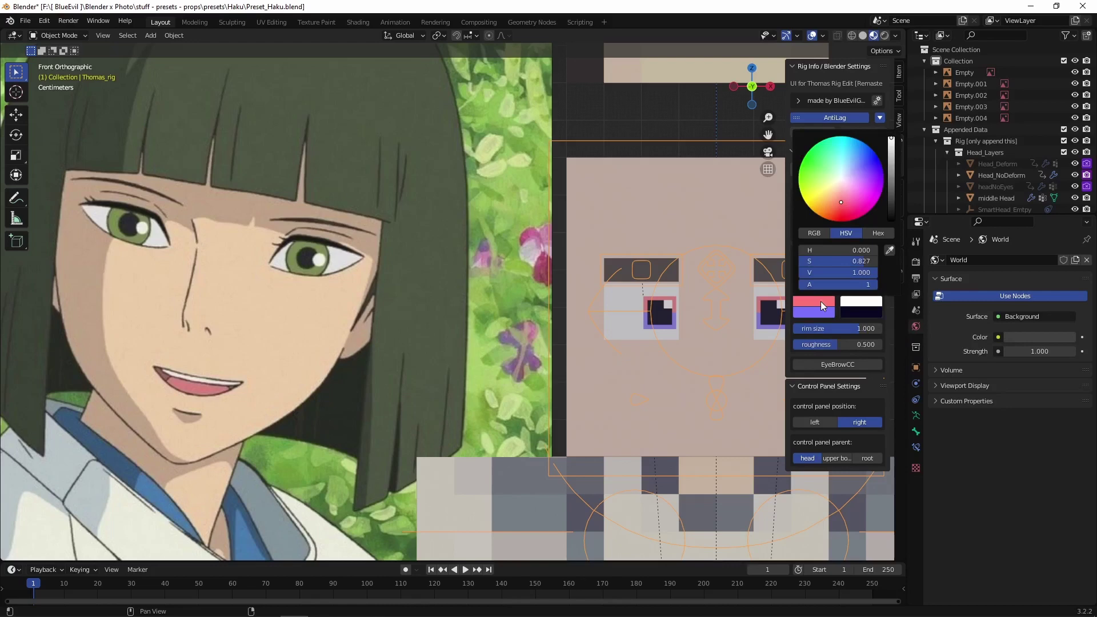
pyautogui.moveTo(857, 250); pyautogui.dragTo(826, 262)
pyautogui.click(889, 251)
pyautogui.click(701, 298)
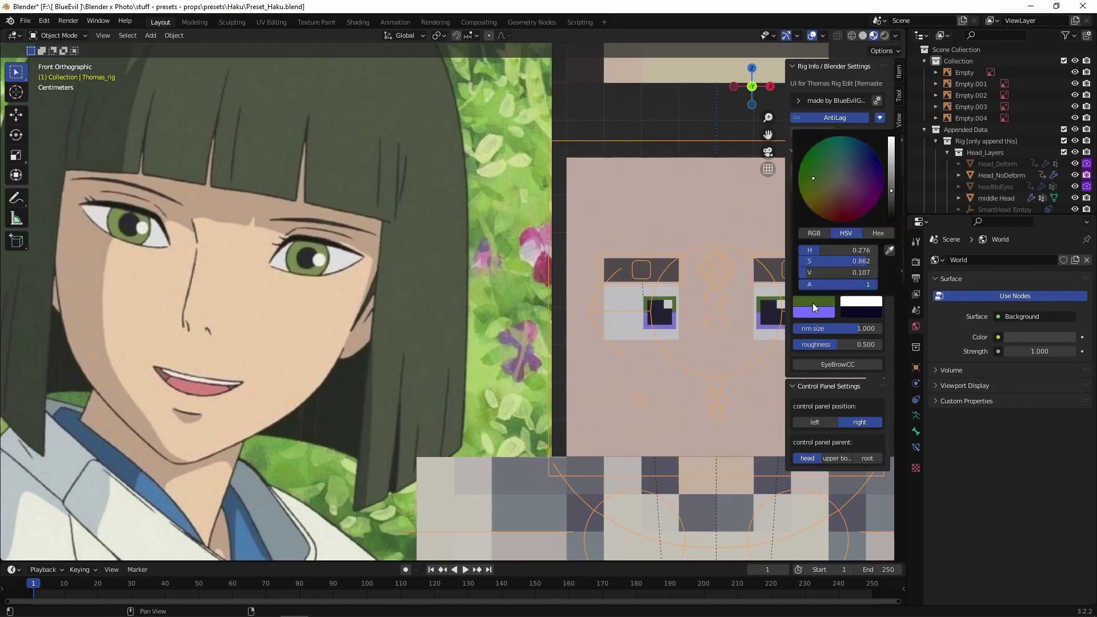
pyautogui.click(861, 308)
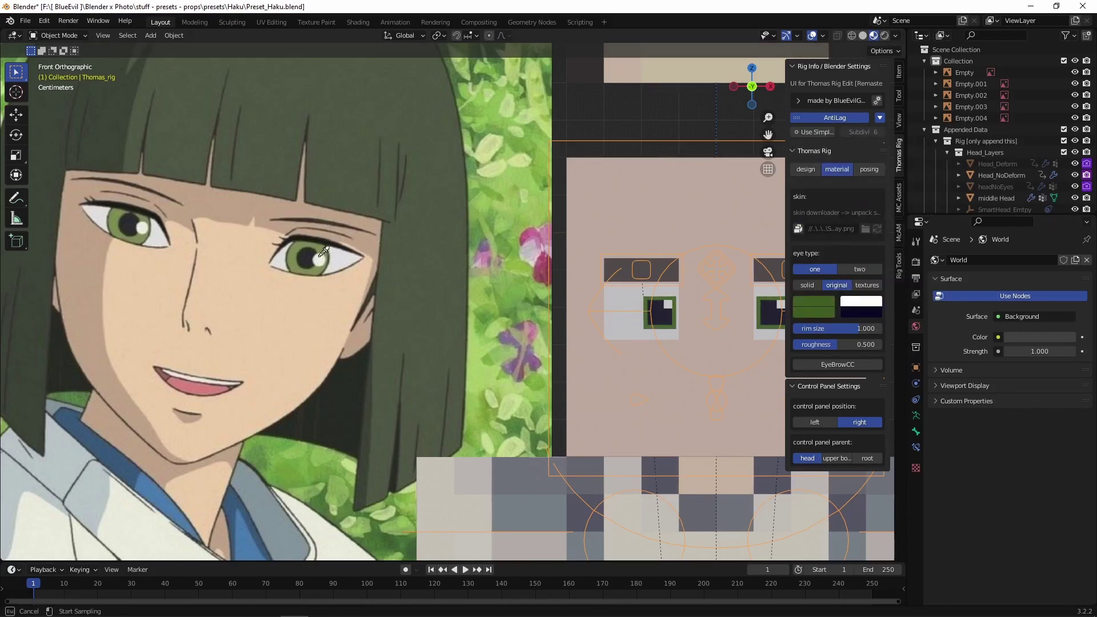
pyautogui.click(861, 308)
pyautogui.moveTo(938, 216); pyautogui.dragTo(938, 224)
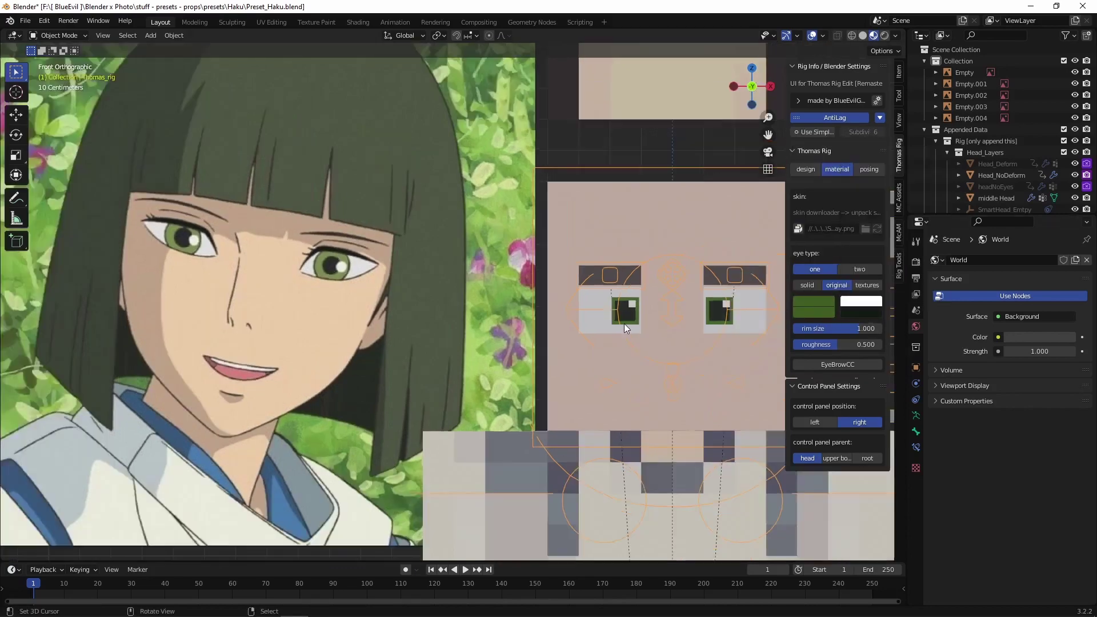
pyautogui.keyDown('shift'); pyautogui.moveTo(624, 323); pyautogui.dragTo(581, 306, button='middle'); pyautogui.keyUp('shift')
pyautogui.hotkey('ctrl', 's')
# - Select all faces of both eyes and set their edge crease to 0.31
pyautogui.click(581, 307)
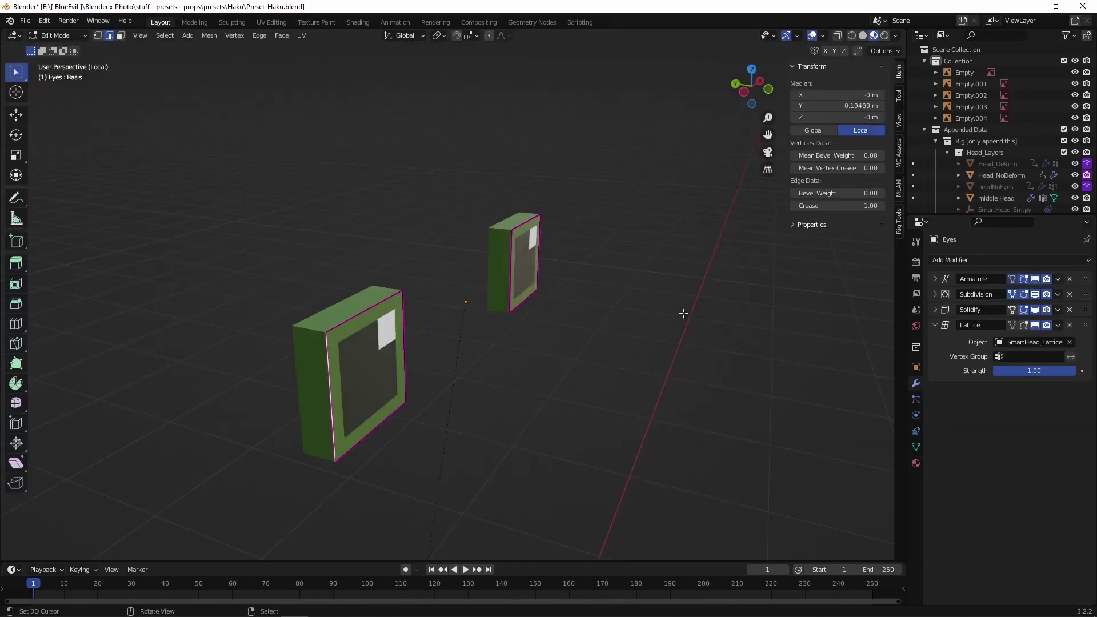
pyautogui.press('a')
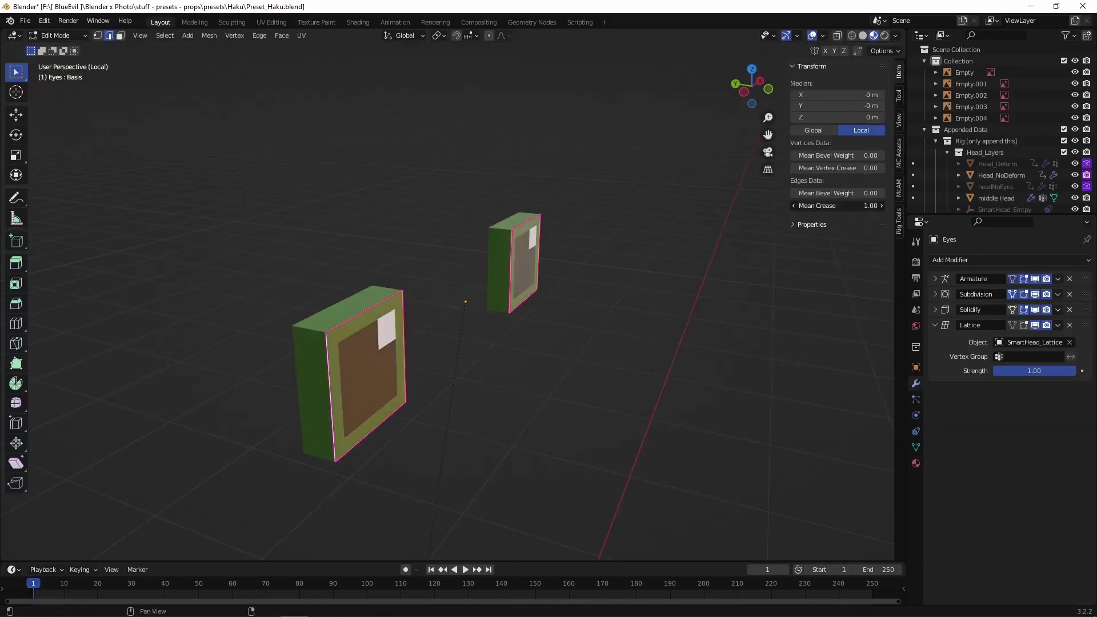
pyautogui.press('BackSpace')
pyautogui.moveTo(837, 206); pyautogui.dragTo(855, 206)
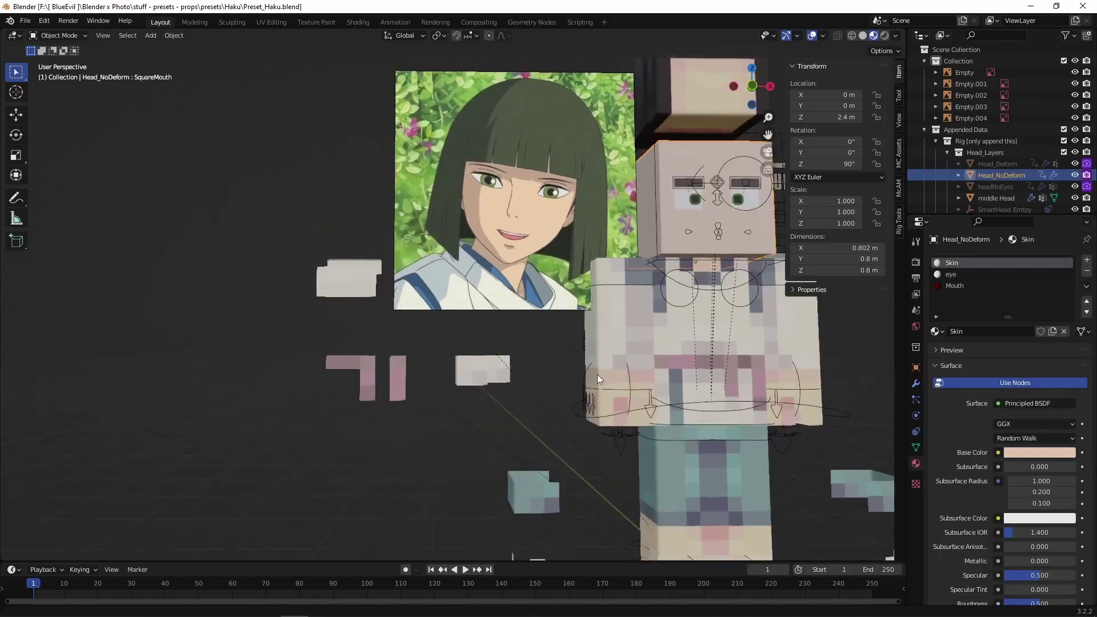
# - Select the collar and sash faces on the body's outer layer mesh
pyautogui.moveTo(598, 375); pyautogui.dragTo(539, 350, button='middle')
pyautogui.click(538, 350)
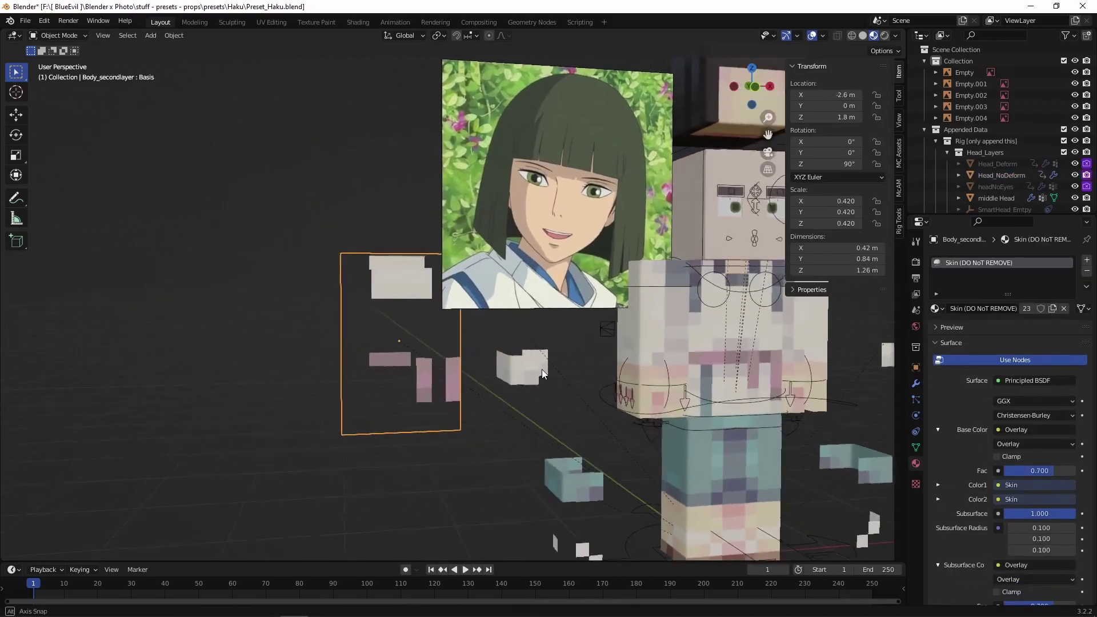
pyautogui.press('Tab')
pyautogui.scroll(4, 455, 293)
pyautogui.click(454, 293)
pyautogui.scroll(2, 400, 275)
pyautogui.press('c')
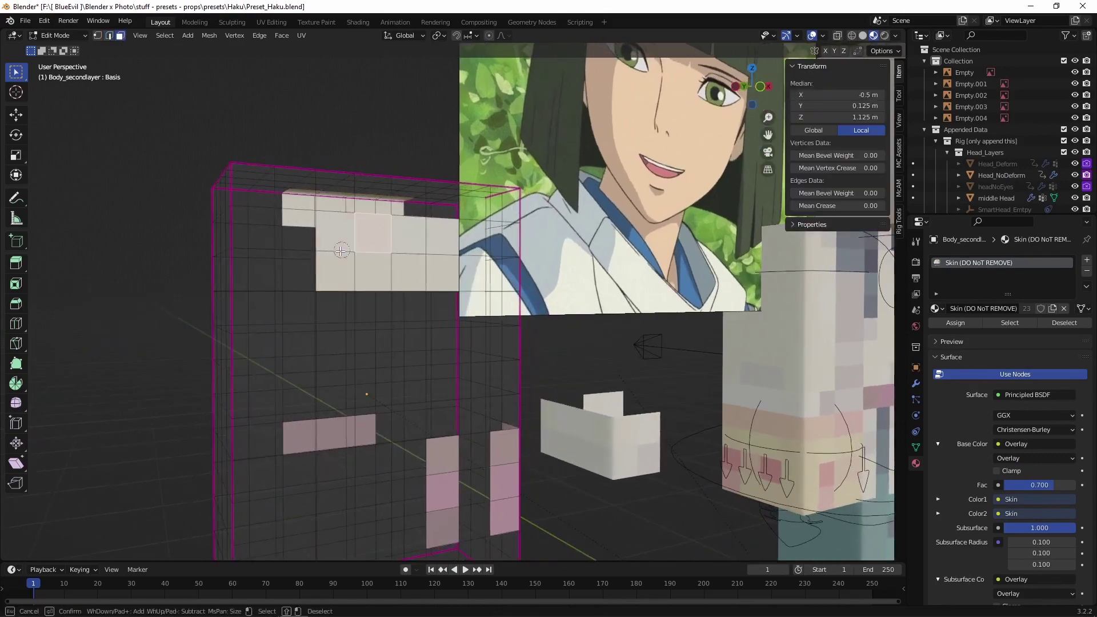
pyautogui.moveTo(507, 503); pyautogui.dragTo(563, 420, button='middle')
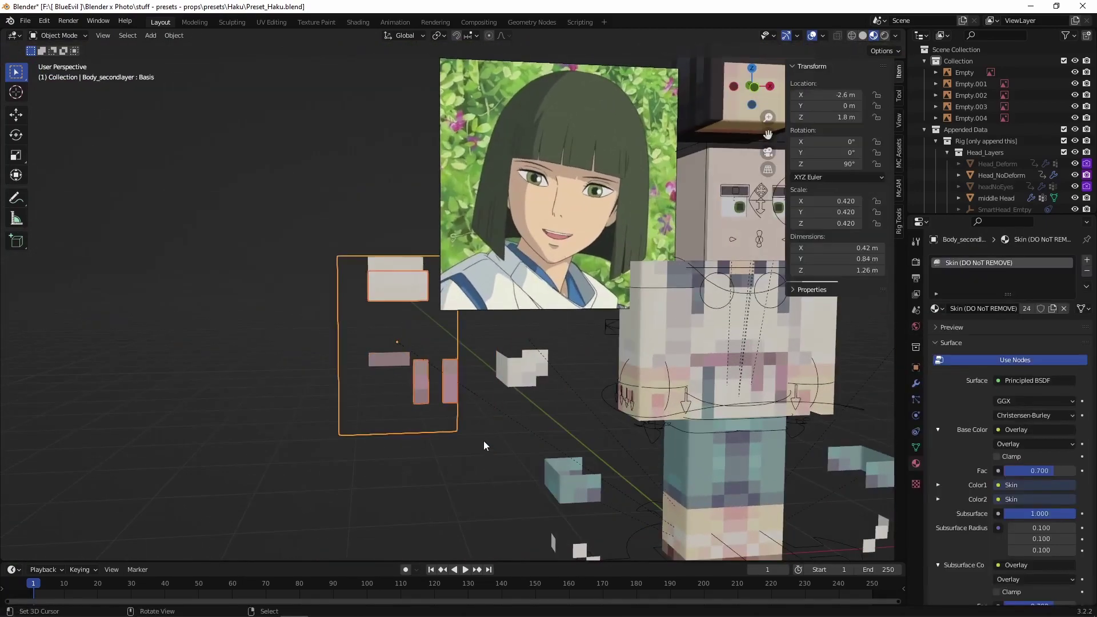
# - Isolate the separated pieces and scale them down to 0.4
pyautogui.press('KP_Divide')
pyautogui.press('KP_1')
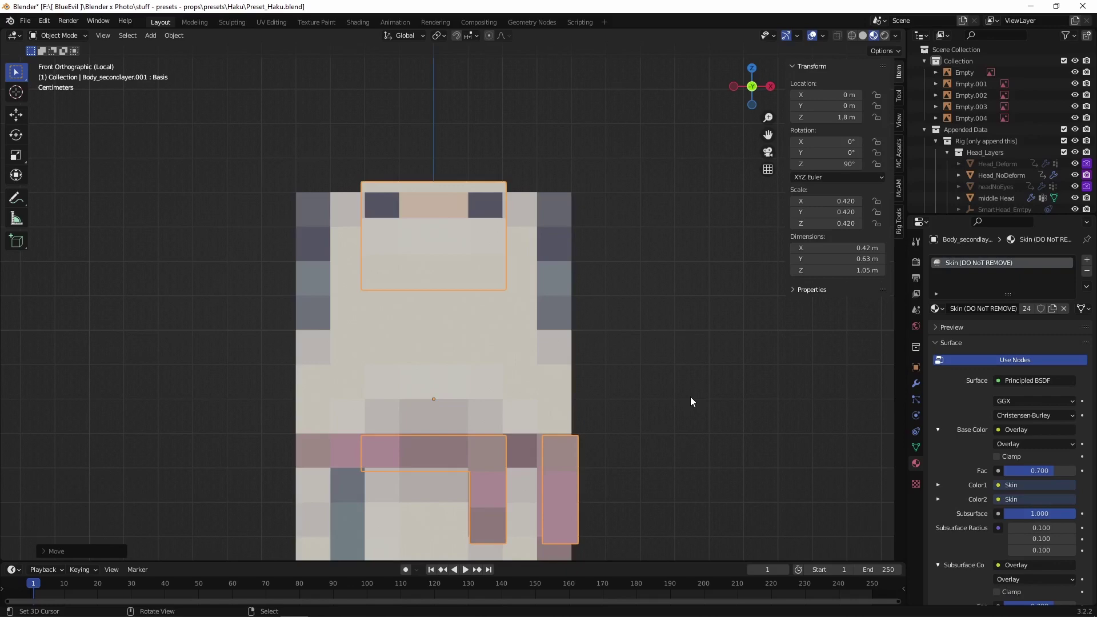
pyautogui.press('KP_3')
pyautogui.press('s')
pyautogui.press('Escape')
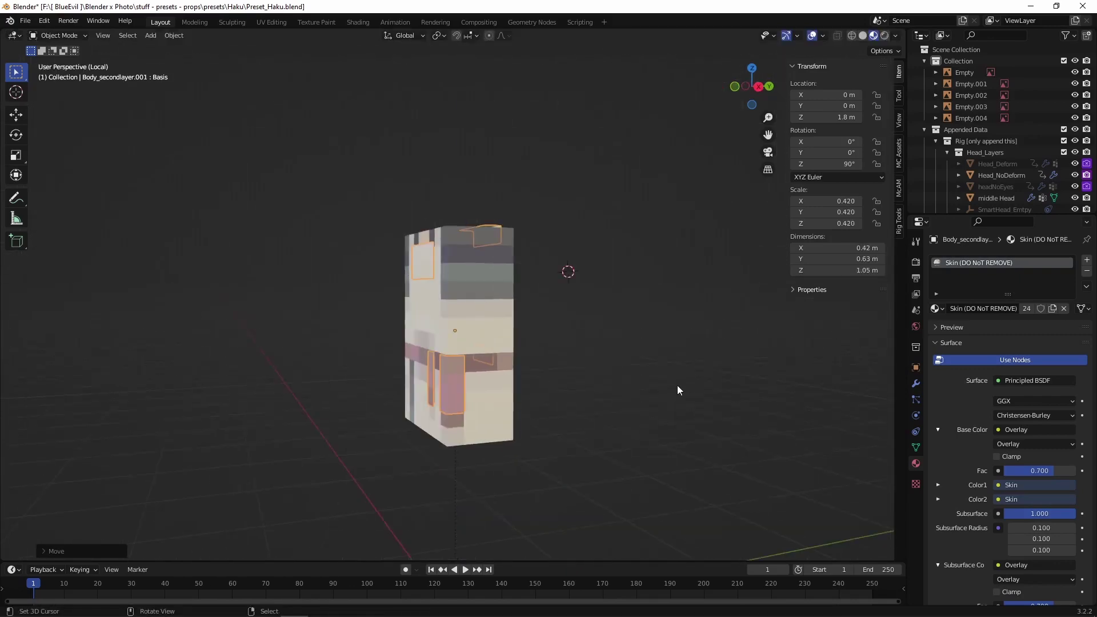
pyautogui.press('KP_3')
pyautogui.scroll(5, 554, 364)
pyautogui.keyDown('alt'); pyautogui.moveTo(566, 366); pyautogui.dragTo(658, 372, button='middle'); pyautogui.keyUp('alt')
pyautogui.press('s')
pyautogui.press('Escape')
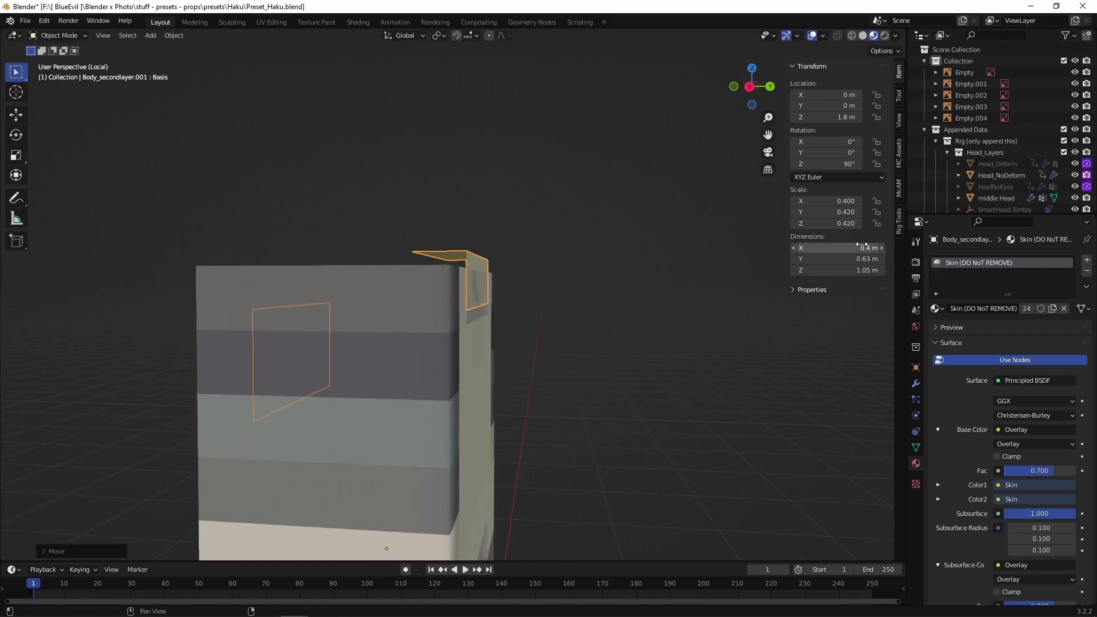
pyautogui.click(842, 258)
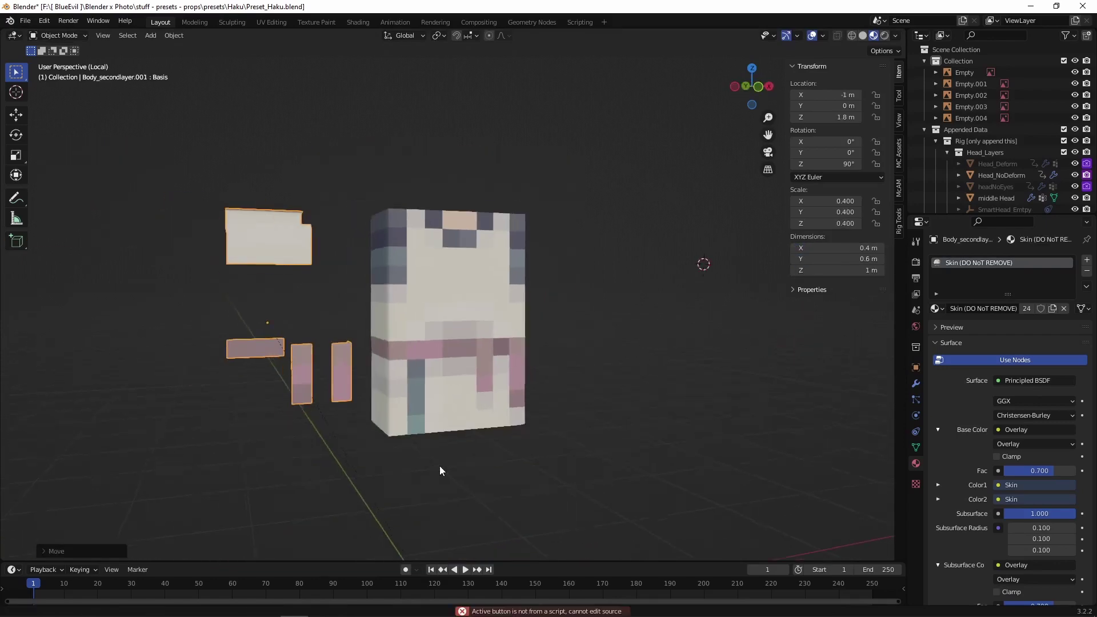
pyautogui.moveTo(440, 465); pyautogui.dragTo(495, 370, button='middle')
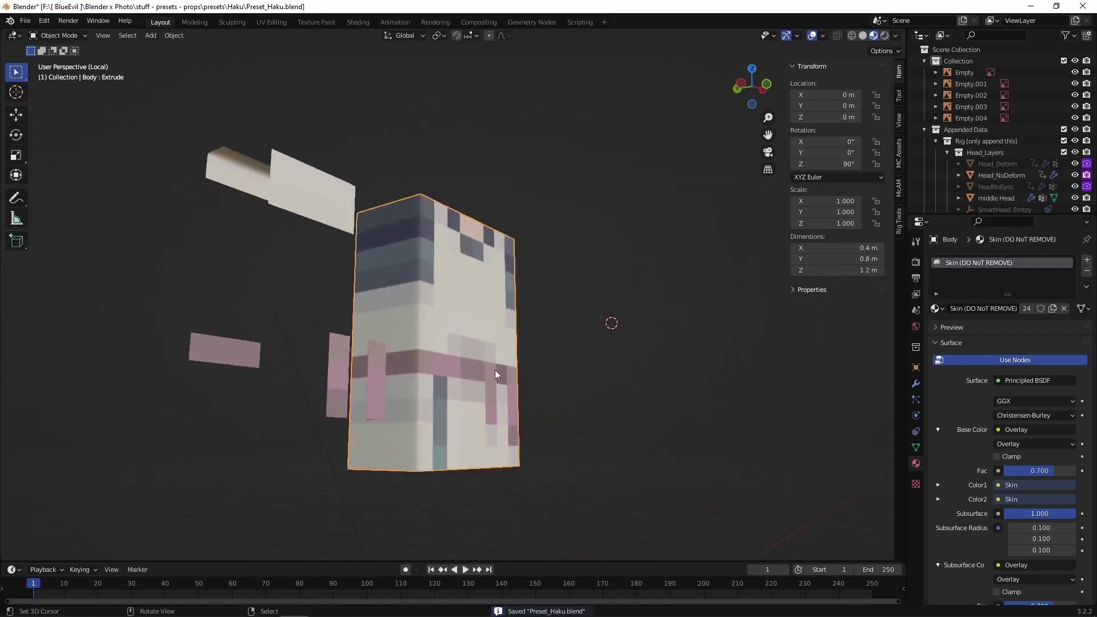
# - Circle-select the sash band faces around the body mesh
pyautogui.scroll(5, 502, 288)
pyautogui.click(501, 288)
pyautogui.press('Tab')
pyautogui.press('Tab')
pyautogui.click(916, 449)
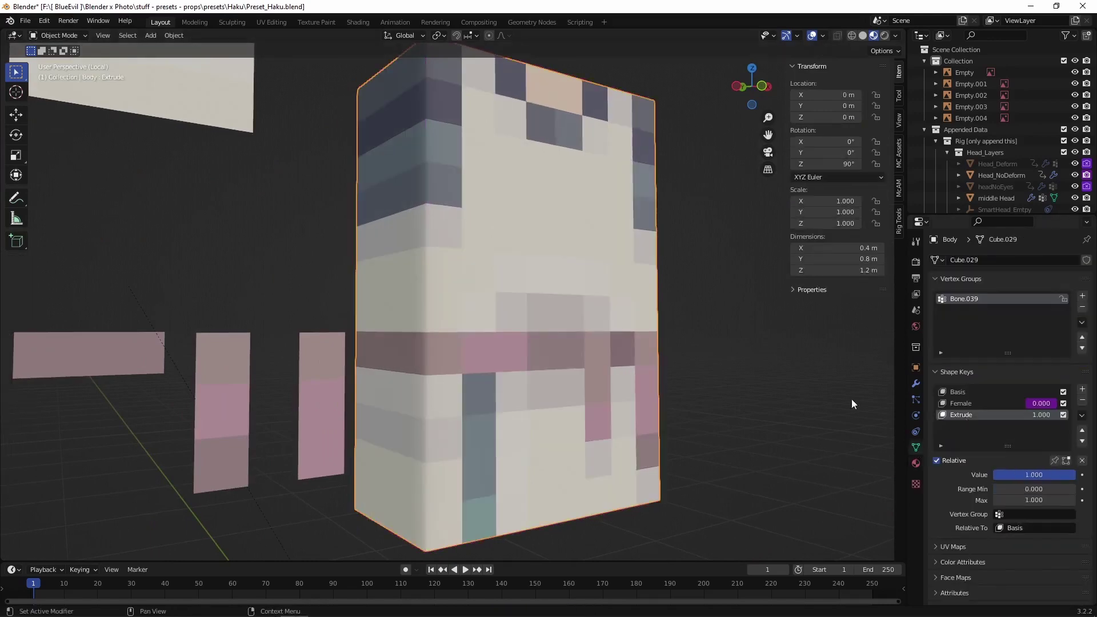
pyautogui.press('Tab')
pyautogui.scroll(-1, 379, 312)
pyautogui.press('c')
pyautogui.moveTo(377, 318); pyautogui.dragTo(617, 400)
pyautogui.moveTo(617, 400)
pyautogui.mouseDown(button='middle')
pyautogui.moveTo(391, 431)
pyautogui.moveTo(588, 362)
pyautogui.mouseUp(button='middle')
pyautogui.press('Escape')
# - Duplicate the sash band, separate it into its own Body.001 object, and select it
pyautogui.press('g')
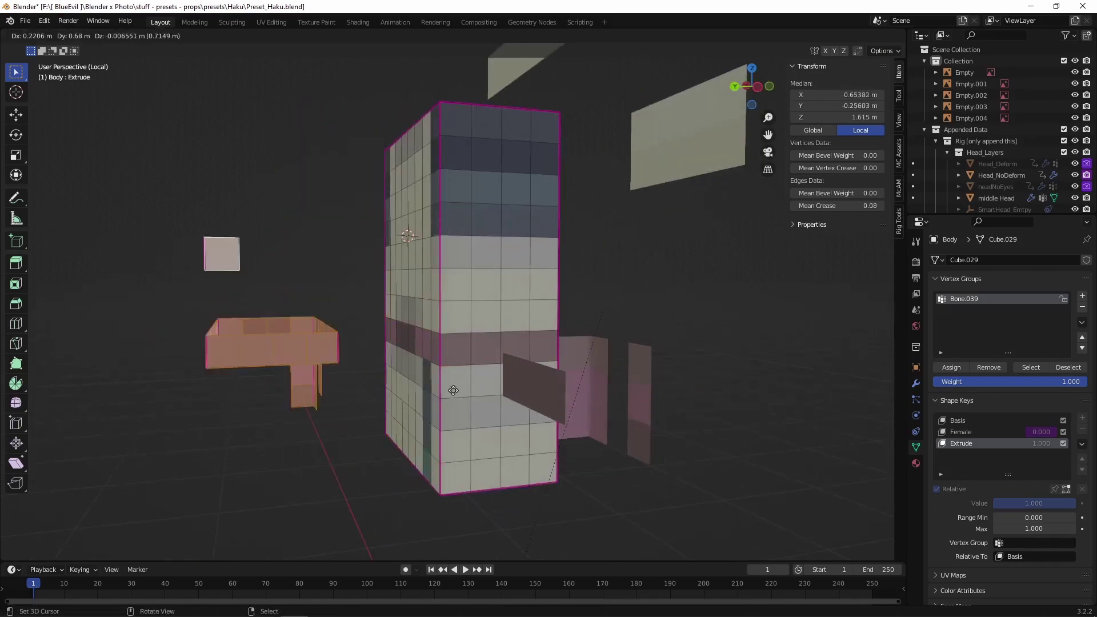
pyautogui.press('Escape')
pyautogui.hotkey('shift', 'd')
pyautogui.press('Escape')
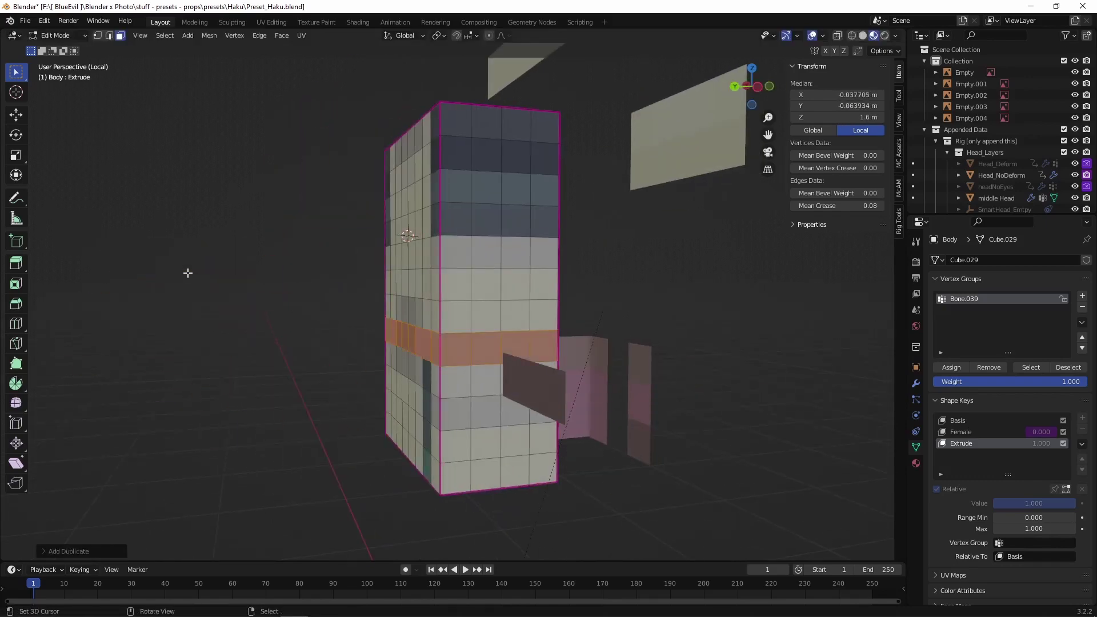
pyautogui.press('p')
pyautogui.click(406, 306)
pyautogui.press('x')
pyautogui.press('x')
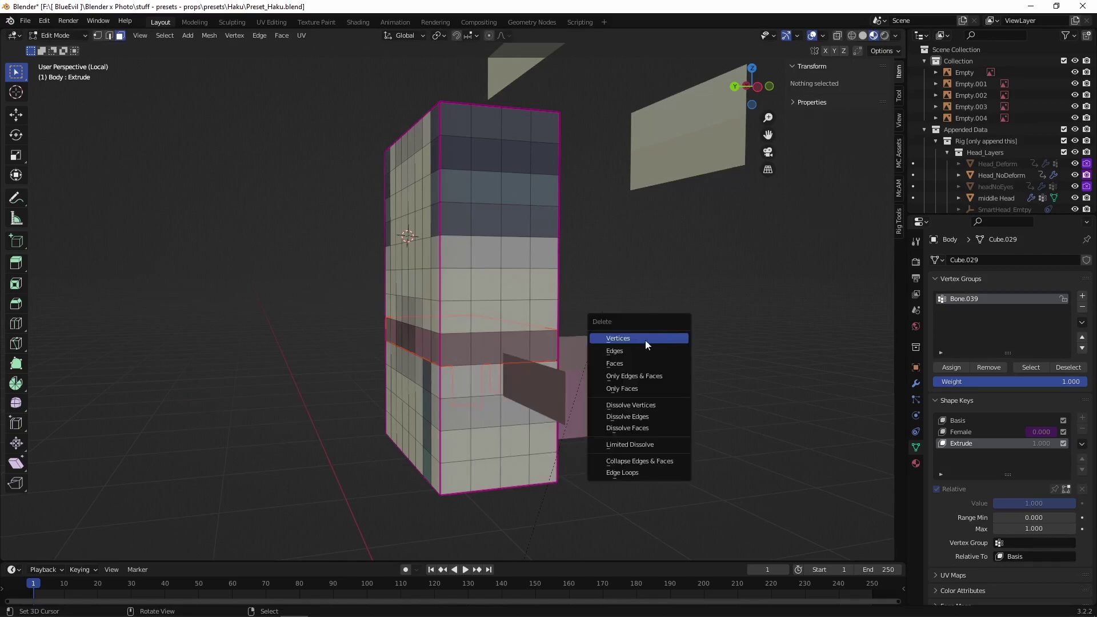
pyautogui.press('Tab')
pyautogui.scroll(-3, 503, 353)
pyautogui.click(503, 353)
pyautogui.click(503, 350)
pyautogui.click(504, 346)
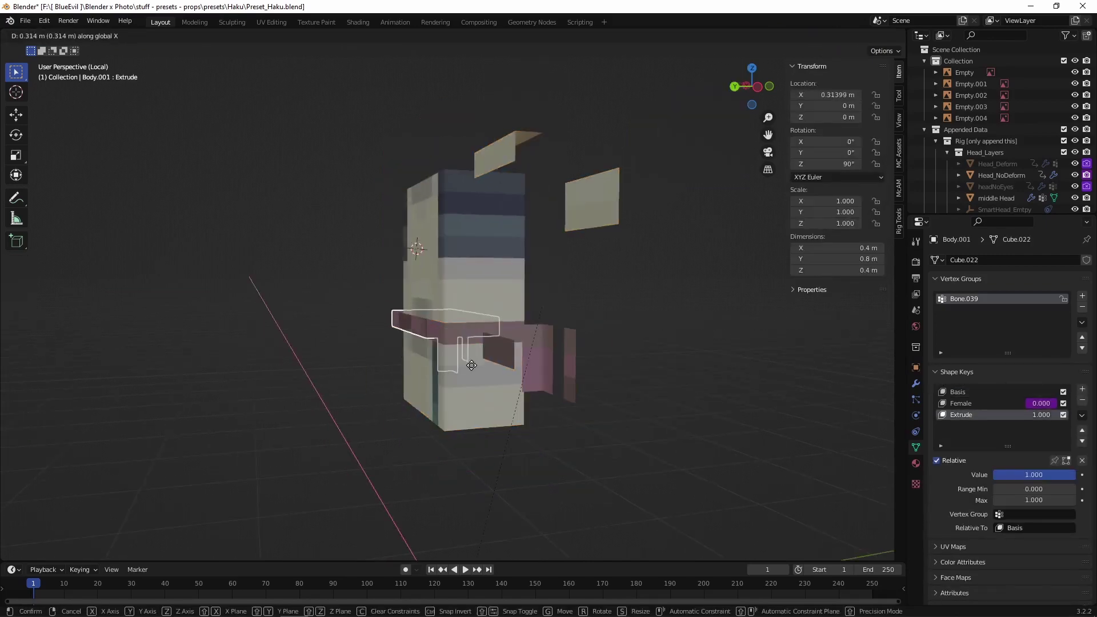
# - Move the separated band 1 m along the Y axis
pyautogui.press('g')
pyautogui.press('y')
pyautogui.press('1')
pyautogui.press('Return')
# - Frame the band, edit its mesh, and select the bottom ring of leg faces
pyautogui.press('Tab')
pyautogui.press('KP_Decimal')
pyautogui.moveTo(509, 375); pyautogui.dragTo(572, 366, button='middle')
pyautogui.keyDown('alt'); pyautogui.click(628, 351); pyautogui.keyUp('alt')
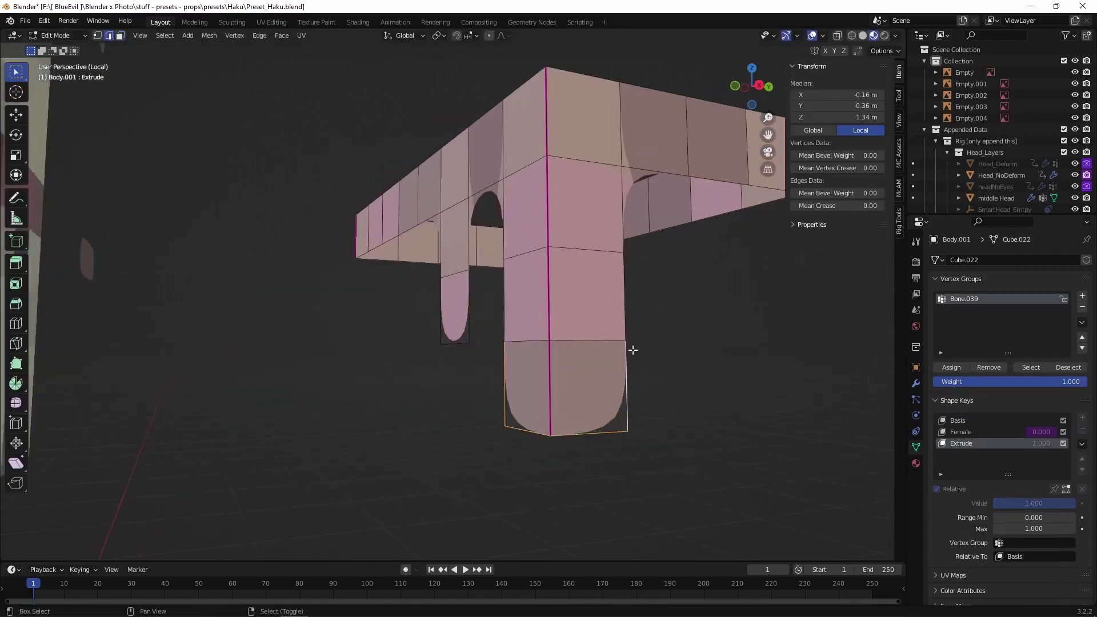
pyautogui.moveTo(439, 319); pyautogui.dragTo(614, 273, button='middle')
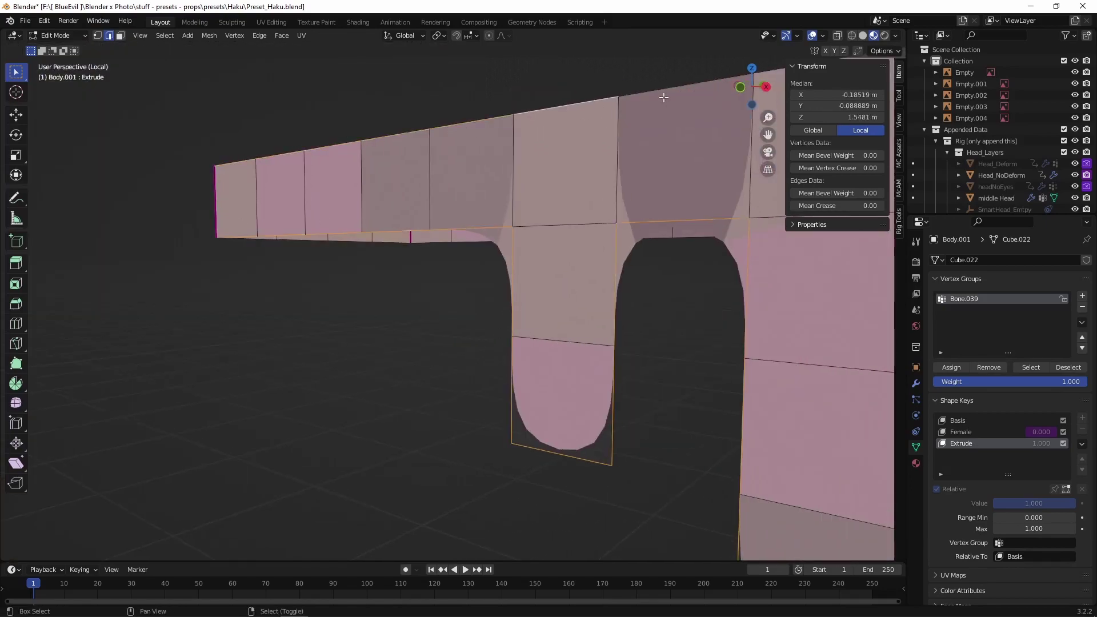
pyautogui.moveTo(663, 98); pyautogui.dragTo(323, 307, button='middle')
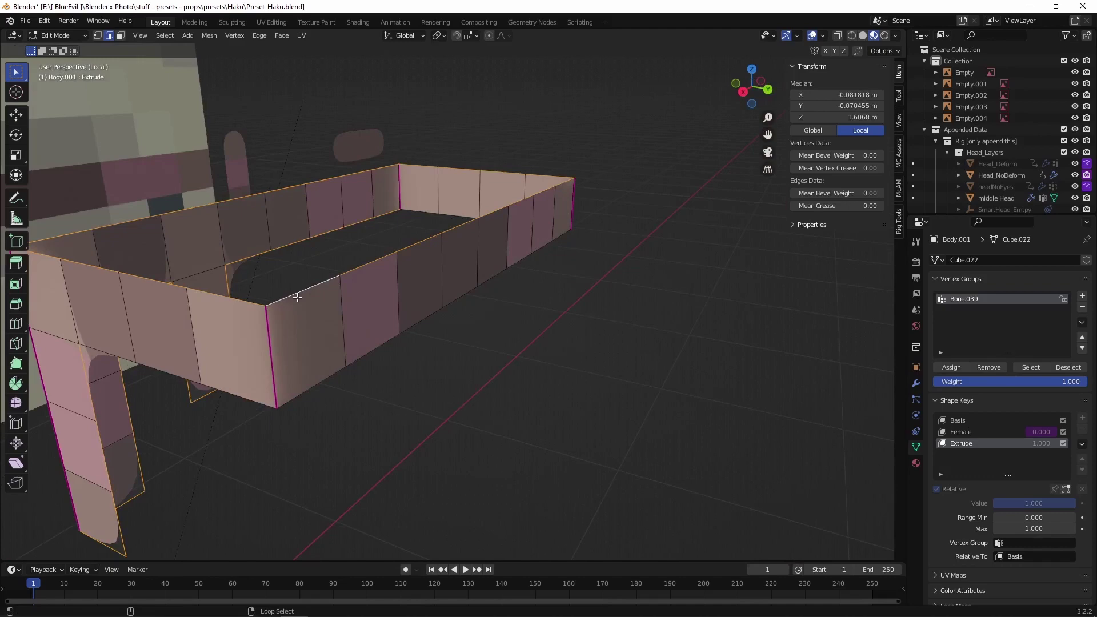
# - Fully crease a selected edge loop of the band, then undo the crease changes
pyautogui.keyDown('alt'); pyautogui.click(312, 380); pyautogui.keyUp('alt')
pyautogui.moveTo(549, 392); pyautogui.dragTo(878, 242, button='middle')
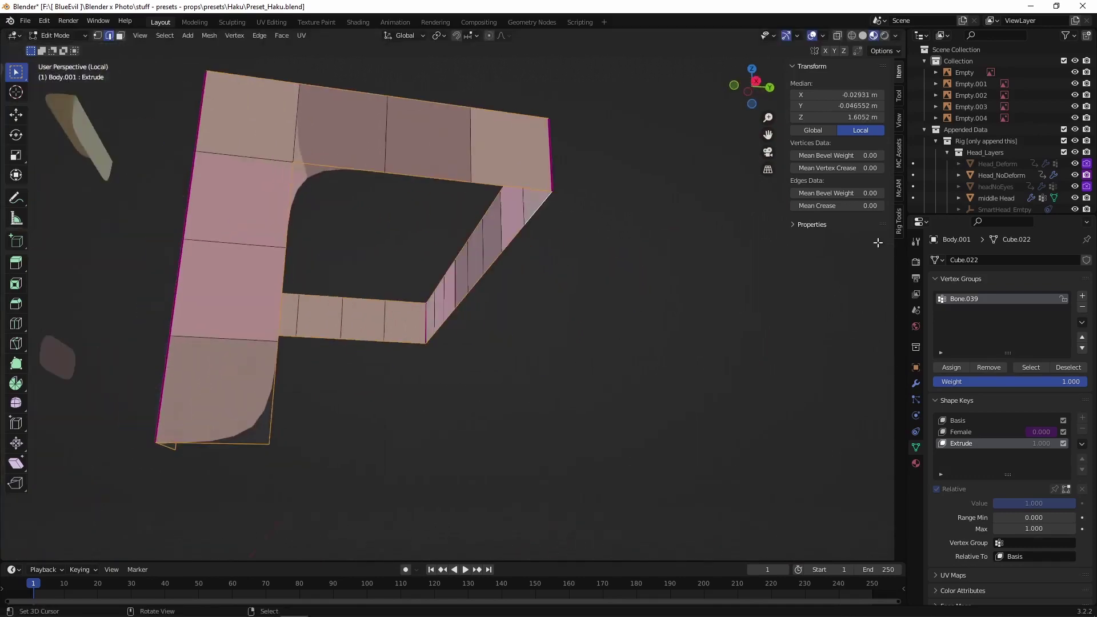
pyautogui.moveTo(838, 206); pyautogui.dragTo(811, 206)
pyautogui.moveTo(572, 297); pyautogui.dragTo(449, 288, button='middle')
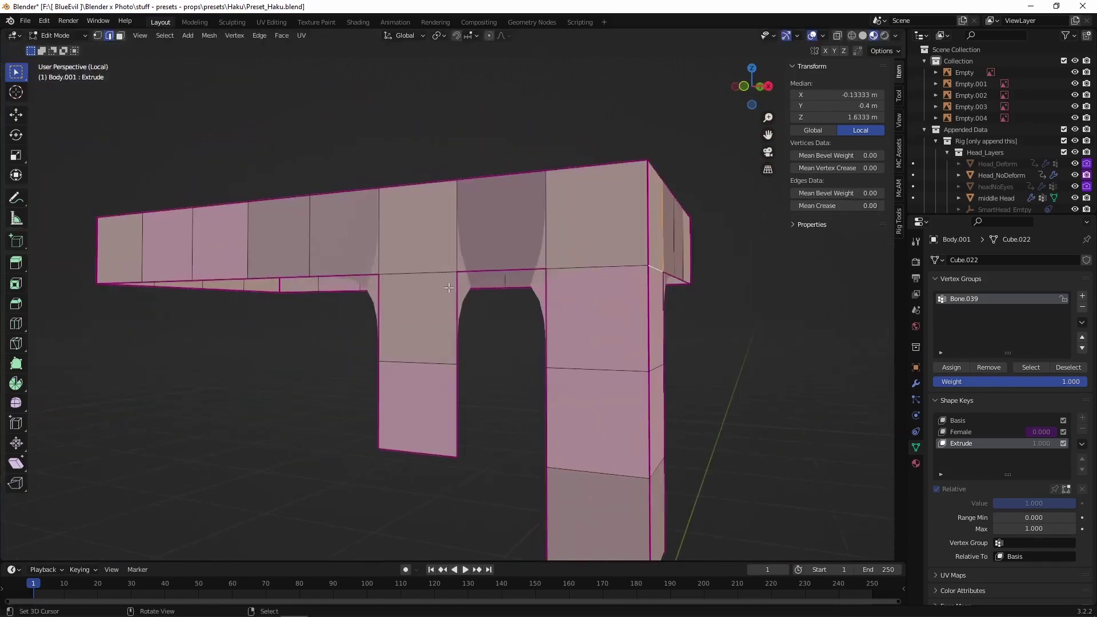
pyautogui.press('Return')
pyautogui.hotkey('ctrl', 'z')
pyautogui.hotkey('ctrl', 'z')
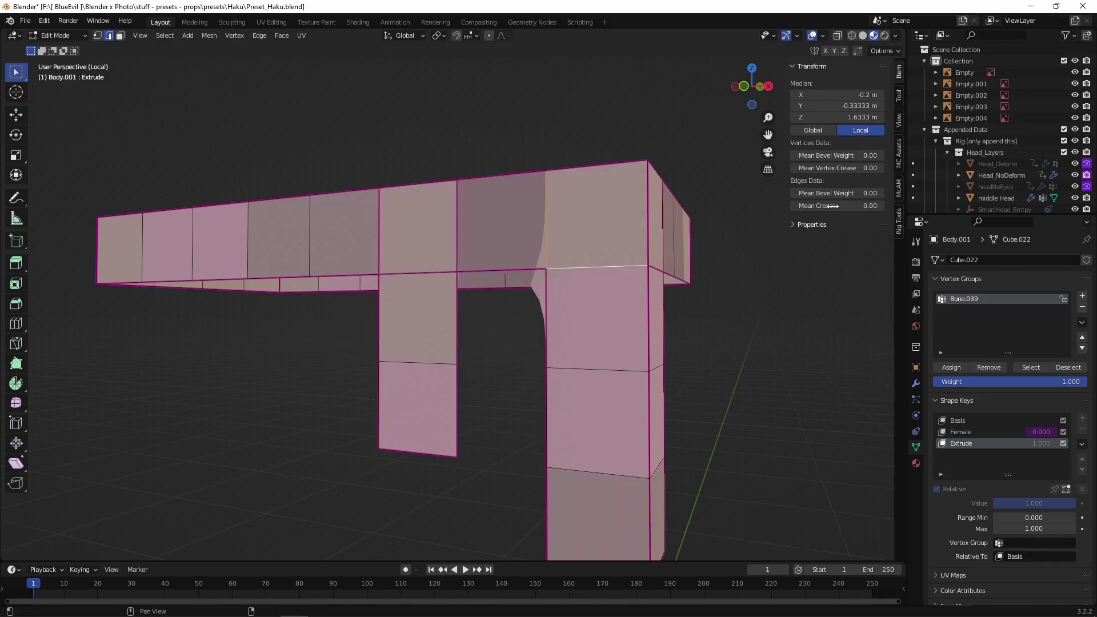
pyautogui.hotkey('ctrl', 'z')
pyautogui.hotkey('ctrl', 'z')
pyautogui.hotkey('ctrl', 'z')
pyautogui.hotkey('ctrl', 'z')
pyautogui.hotkey('ctrl', 'z')
pyautogui.hotkey('ctrl', 'z')
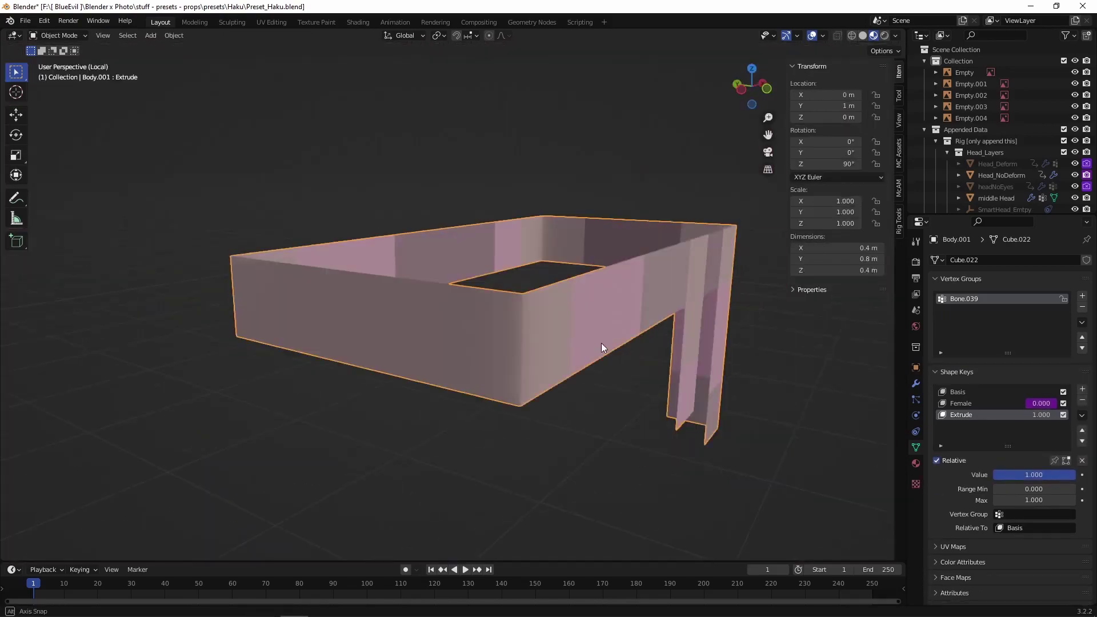
# - Give Body.001 a Solidify modifier of -0.03 m thickness with Even Thickness enabled
pyautogui.hotkey('ctrl', 'z')
pyautogui.hotkey('ctrl', 'z')
pyautogui.moveTo(603, 347); pyautogui.dragTo(578, 326, button='middle')
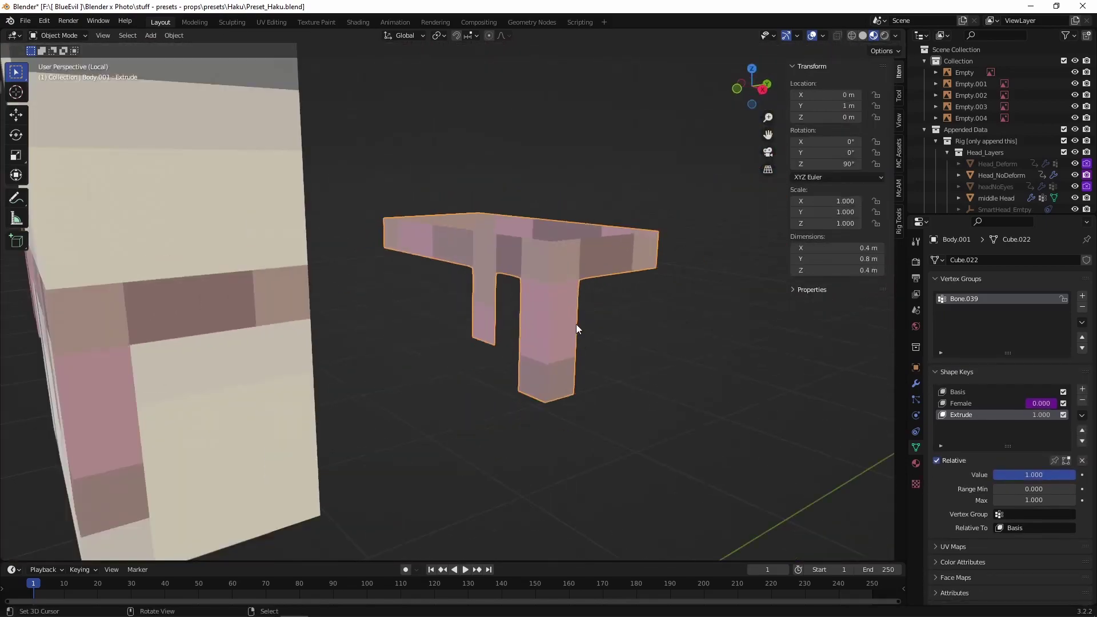
pyautogui.click(917, 383)
pyautogui.click(966, 260)
pyautogui.click(863, 442)
pyautogui.scroll(3, 791, 437)
pyautogui.moveTo(1034, 356); pyautogui.dragTo(999, 356)
pyautogui.click(997, 386)
pyautogui.press('KP_Decimal')
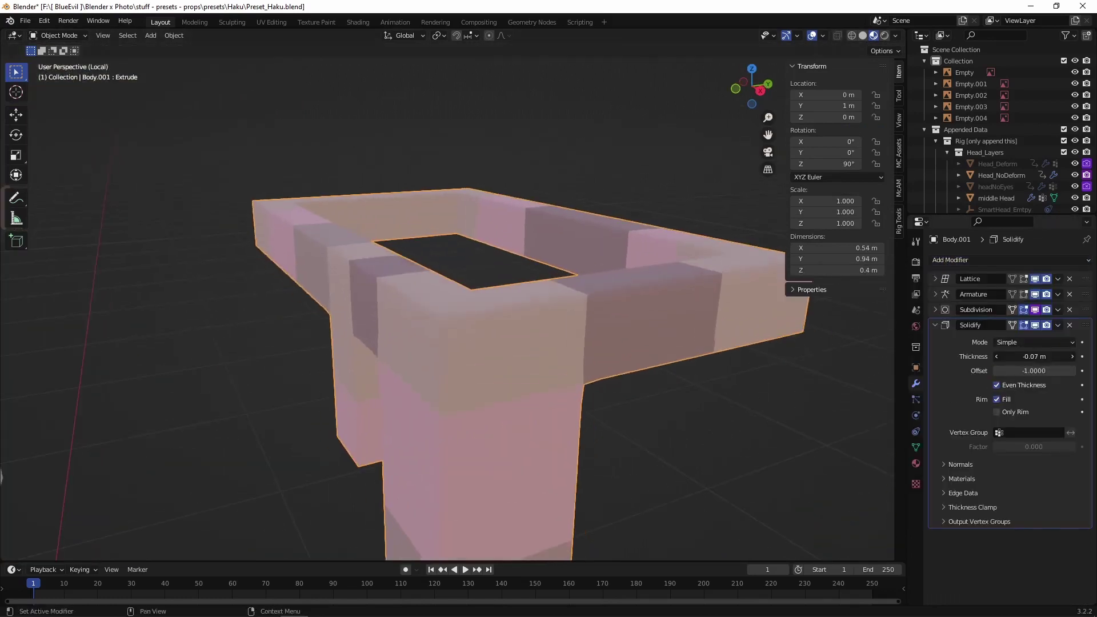
pyautogui.scroll(-4, 436, 414)
# - Move Body.001 back to Y 0 m inside the head and save Preset_Haku.blend
pyautogui.hotkey('ctrl', 's')
pyautogui.write('gy-1')
pyautogui.press('Return')
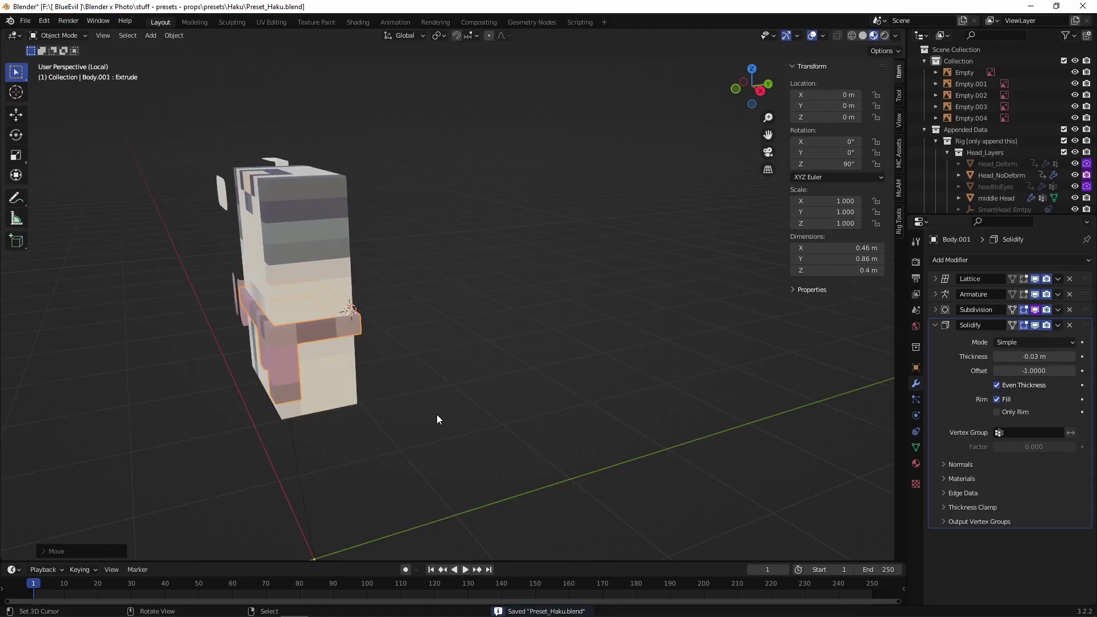
pyautogui.moveTo(437, 413); pyautogui.dragTo(632, 373, button='middle')
pyautogui.hotkey('ctrl', 's')
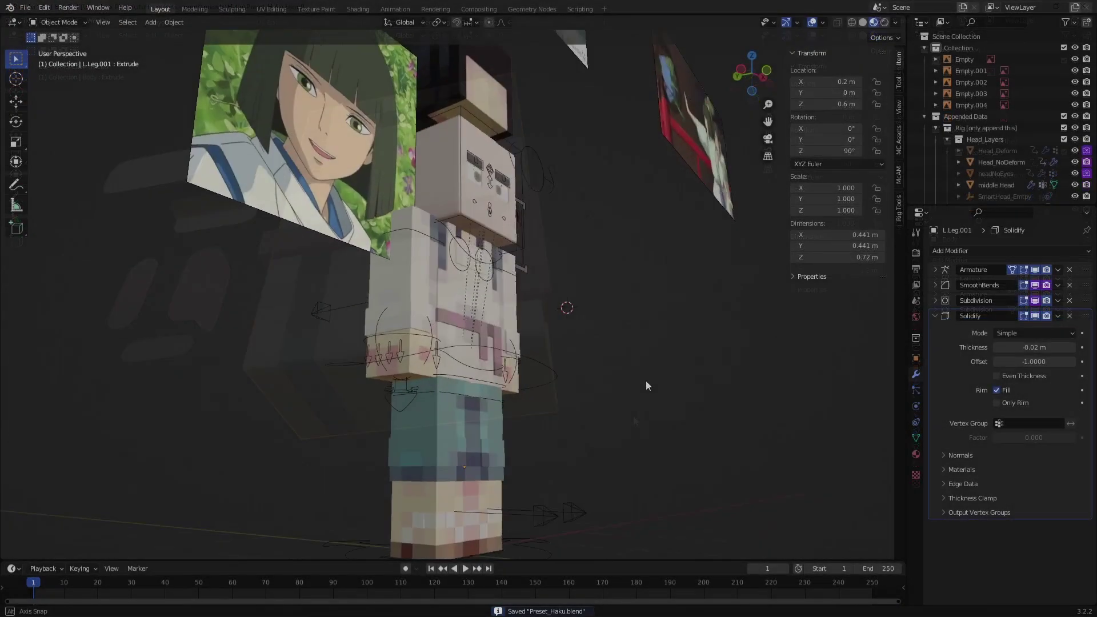
# - On the rig, enable EyeBrowCC and eyedrop a near-black colour into its eyebrow swatch
pyautogui.scroll(3, 609, 389)
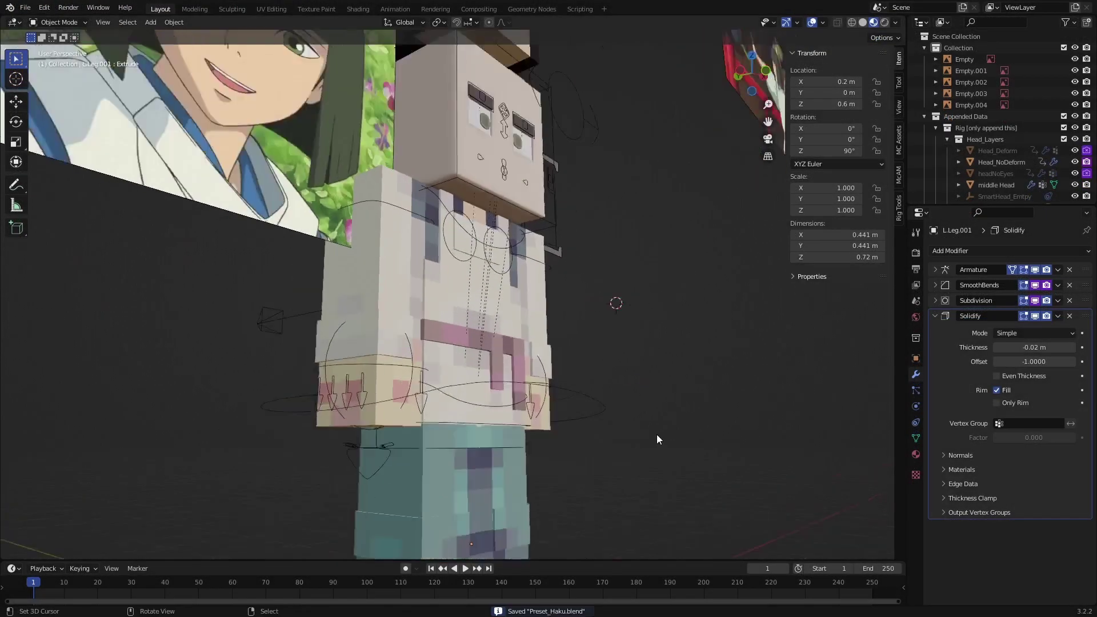
pyautogui.scroll(-3, 657, 439)
pyautogui.moveTo(571, 448); pyautogui.dragTo(663, 410, button='middle')
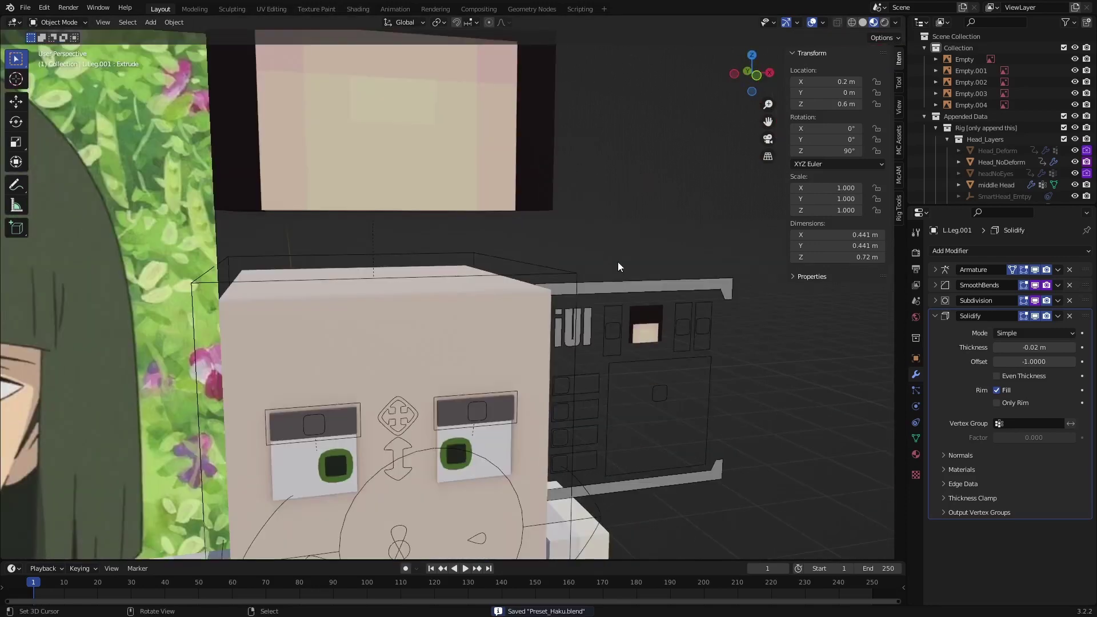
pyautogui.click(619, 262)
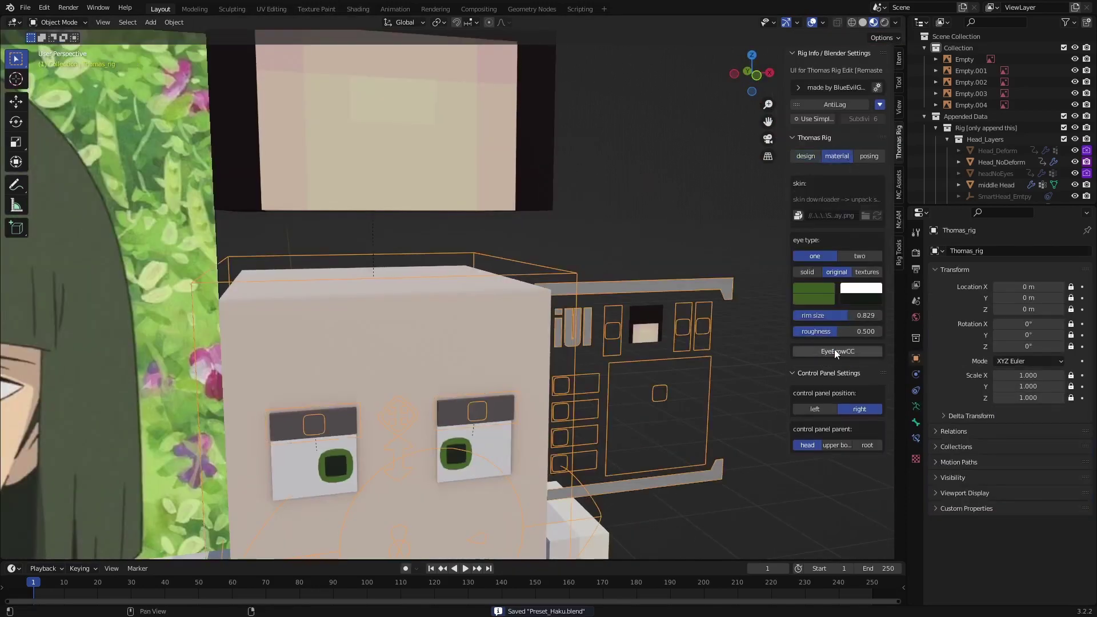
pyautogui.click(836, 351)
pyautogui.click(861, 352)
pyautogui.click(938, 300)
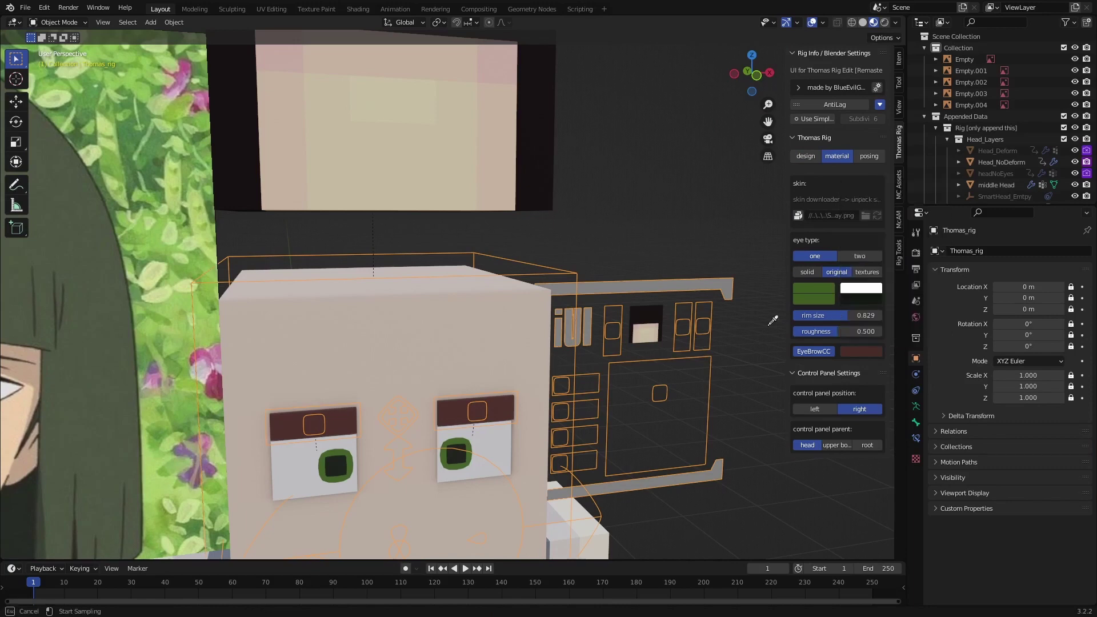
pyautogui.click(894, 335)
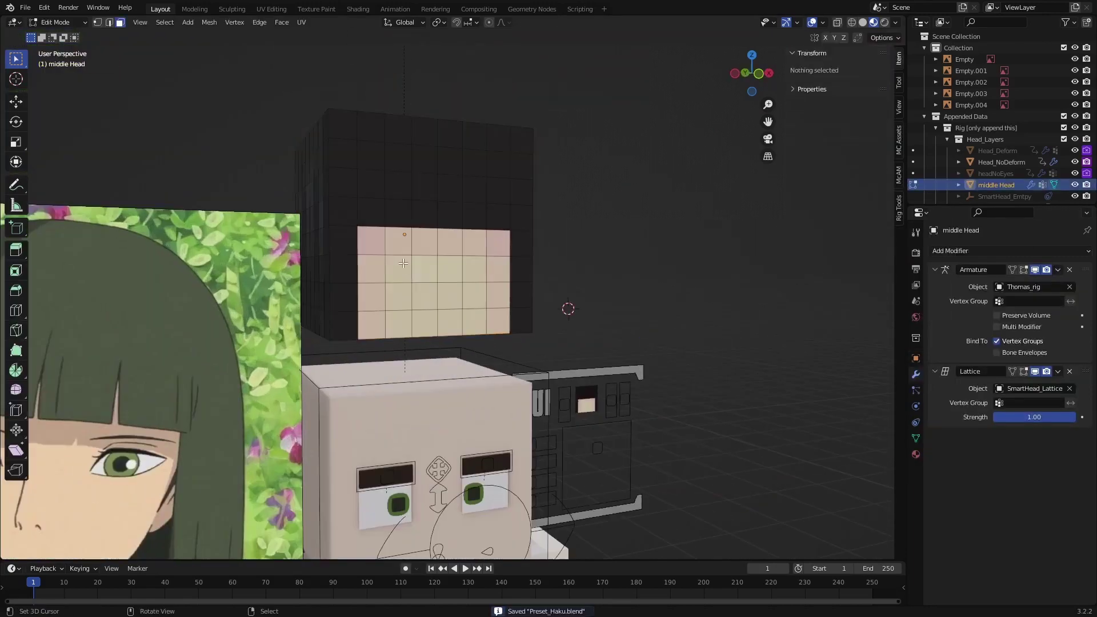
# - Delete the front face block of the middle Head hair shell
pyautogui.press('c')
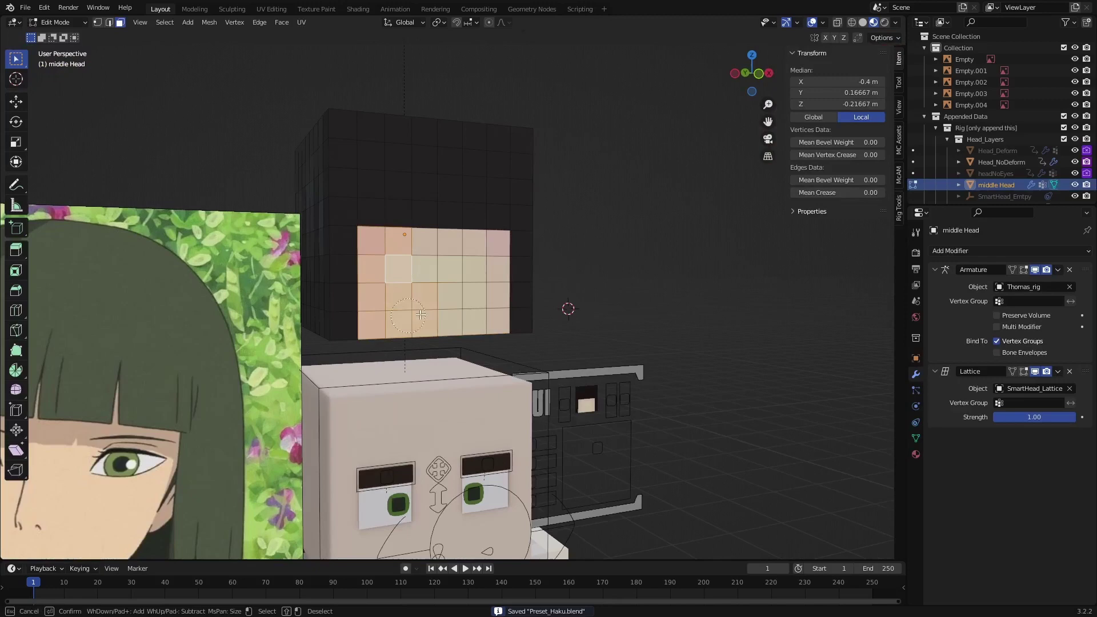
pyautogui.press('Escape')
pyautogui.press('Tab')
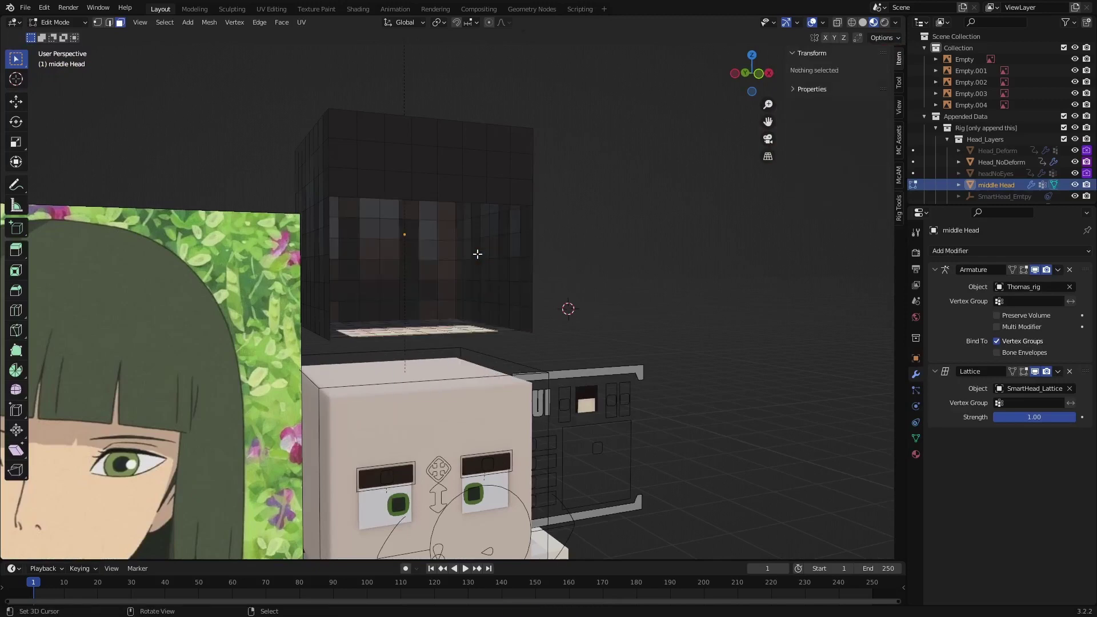
pyautogui.moveTo(473, 300); pyautogui.dragTo(465, 286, button='middle')
pyautogui.press('Tab')
pyautogui.press('Tab')
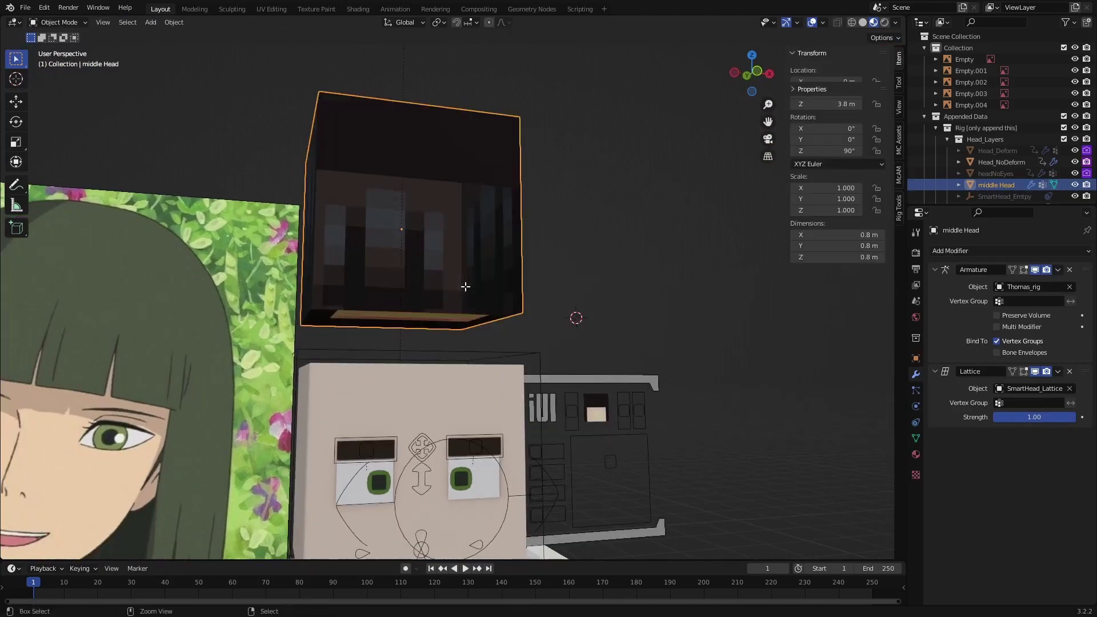
pyautogui.press('Tab')
pyautogui.press('l')
pyautogui.press('x')
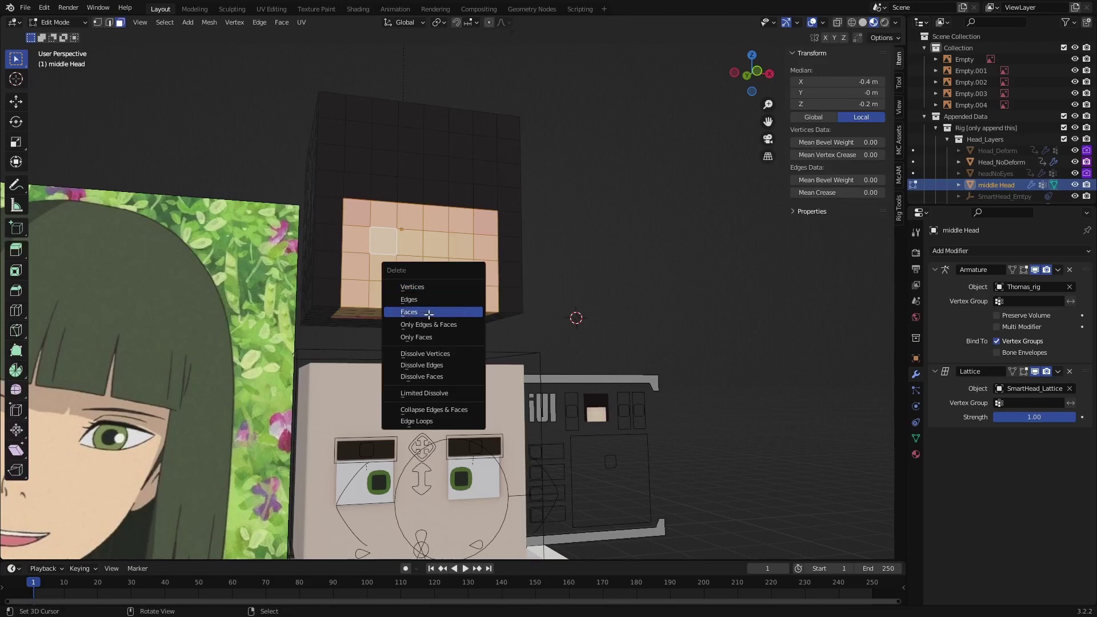
pyautogui.click(428, 313)
# - Isolate the middle Head mesh and delete its bottom faces
pyautogui.press('KP_Divide')
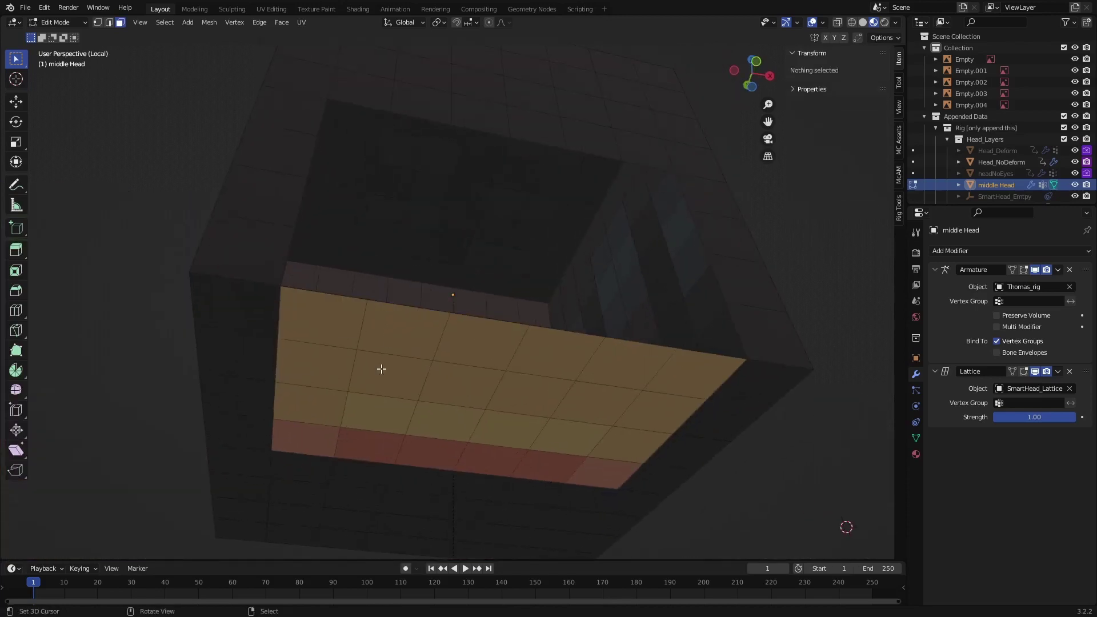
pyautogui.scroll(-5, 416, 351)
pyautogui.press('c')
pyautogui.moveTo(416, 362)
pyautogui.mouseDown()
pyautogui.moveTo(371, 323)
pyautogui.moveTo(359, 419)
pyautogui.moveTo(520, 424)
pyautogui.moveTo(545, 350)
pyautogui.moveTo(427, 343)
pyautogui.moveTo(557, 352)
pyautogui.mouseUp()
pyautogui.press('Escape')
pyautogui.moveTo(571, 368); pyautogui.dragTo(558, 403, button='middle')
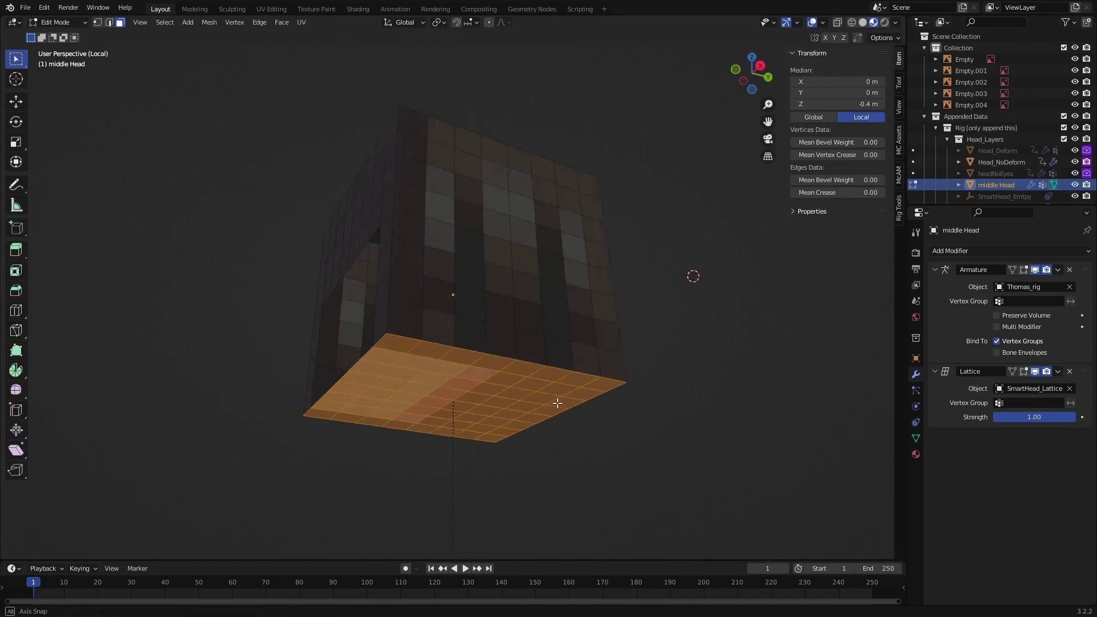
pyautogui.press('x')
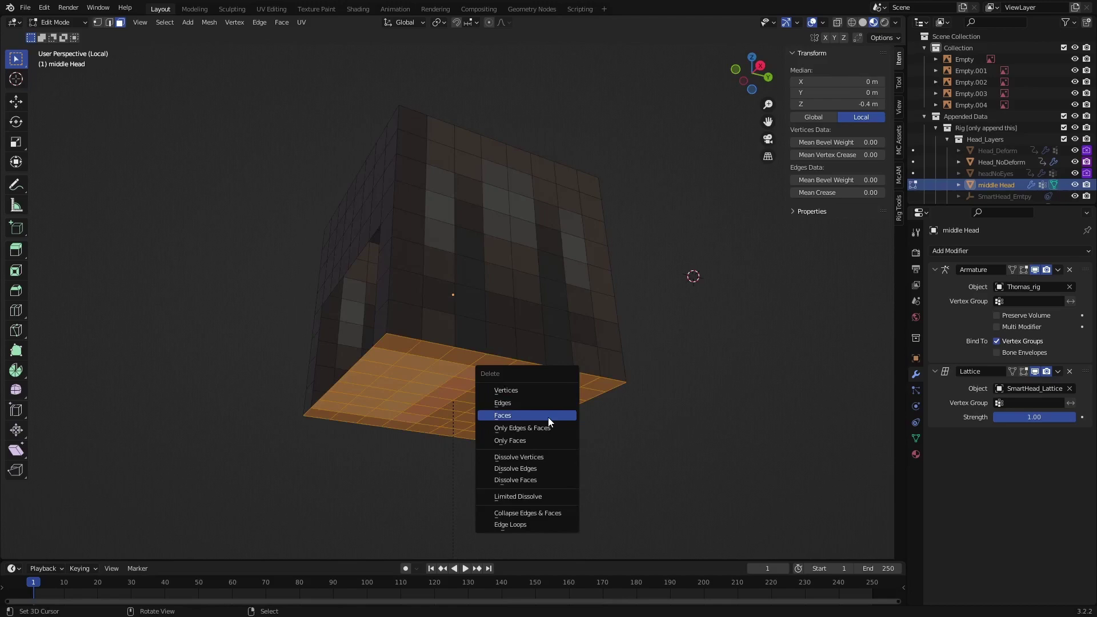
pyautogui.click(548, 416)
# - Clear the mesh selection and switch to the UV Editing workspace
pyautogui.moveTo(511, 405); pyautogui.dragTo(478, 307, button='middle')
pyautogui.press('a')
pyautogui.hotkey('alt', 'a')
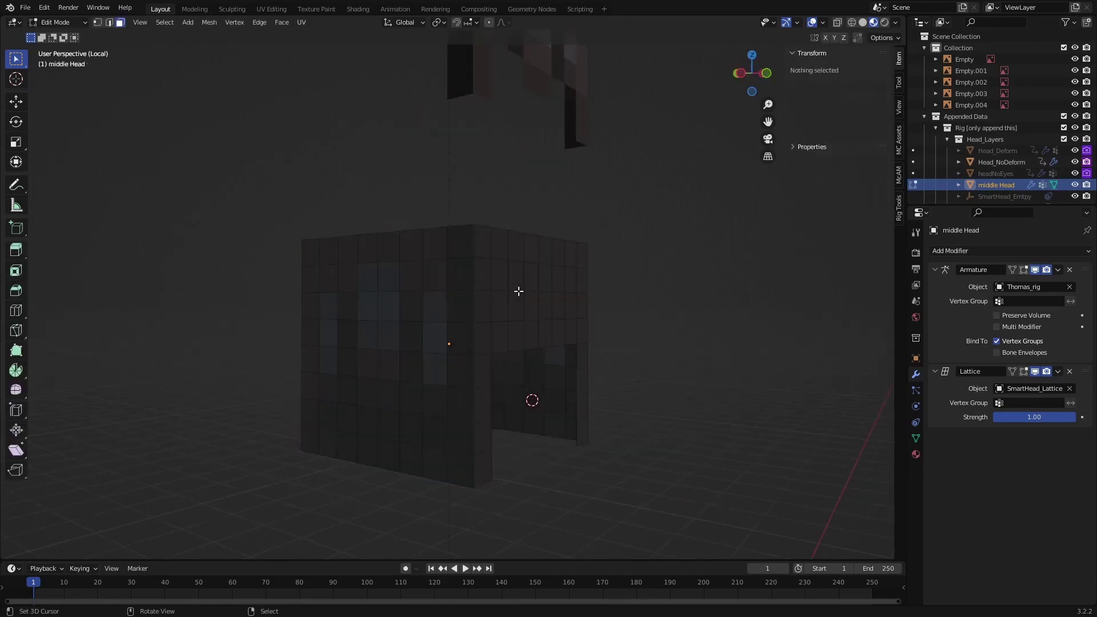
pyautogui.click(272, 9)
# - Select the shell's front faces and move their UV island onto the texture's dark hair area
pyautogui.press('/')
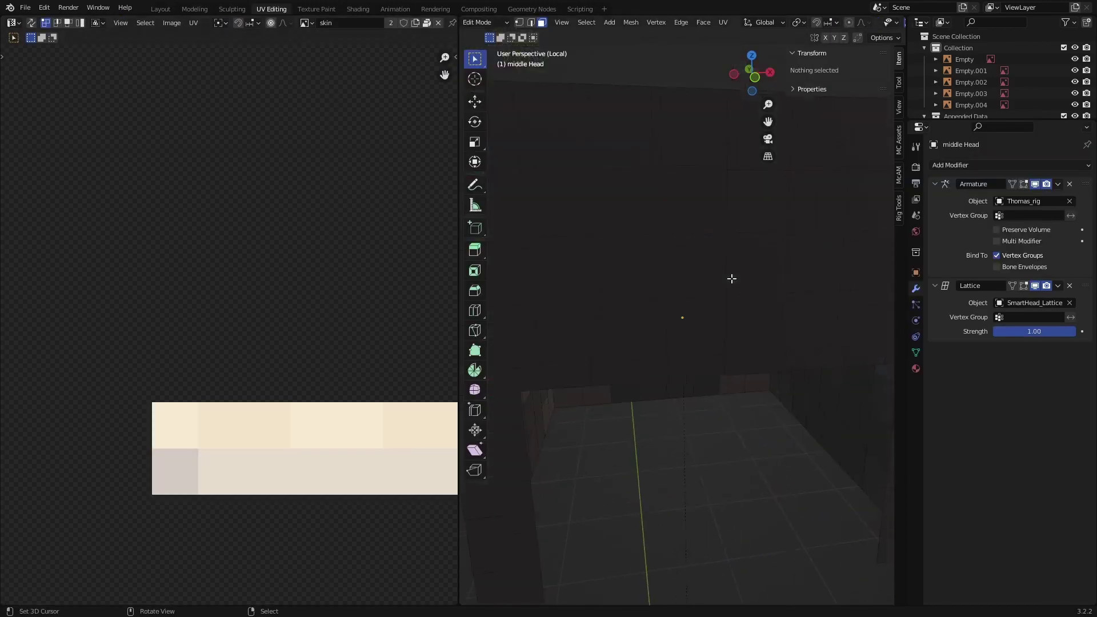
pyautogui.press('c')
pyautogui.moveTo(656, 276)
pyautogui.mouseDown()
pyautogui.moveTo(631, 276)
pyautogui.moveTo(631, 302)
pyautogui.moveTo(755, 292)
pyautogui.moveTo(703, 270)
pyautogui.mouseUp()
pyautogui.press('Escape')
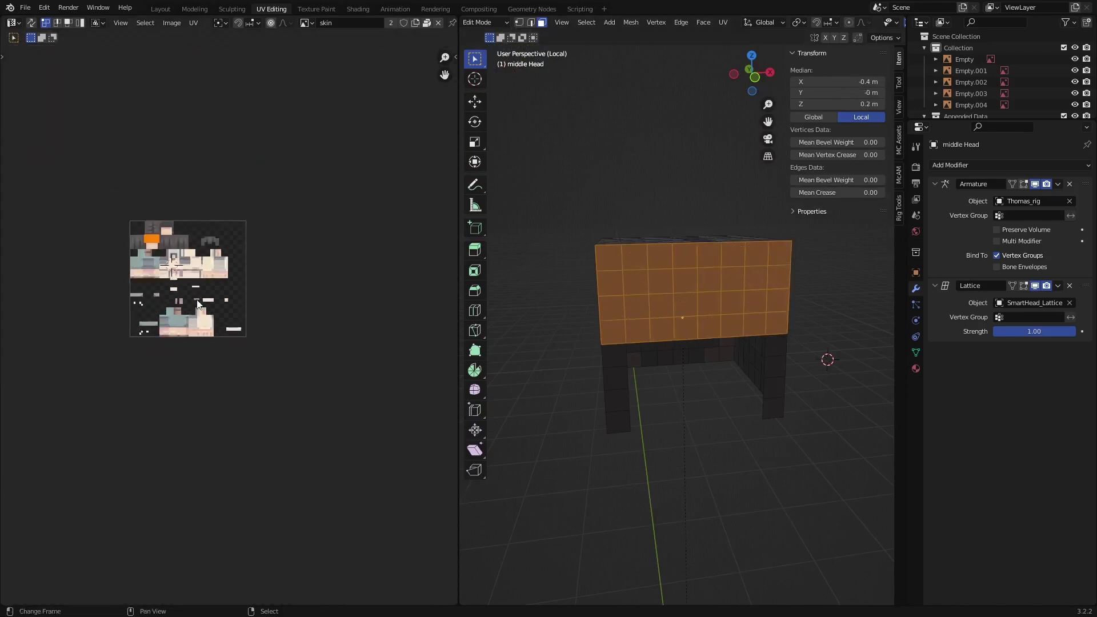
pyautogui.scroll(3, 289, 328)
pyautogui.moveTo(289, 328); pyautogui.dragTo(260, 325, button='middle')
pyautogui.scroll(2, 260, 325)
pyautogui.press('g')
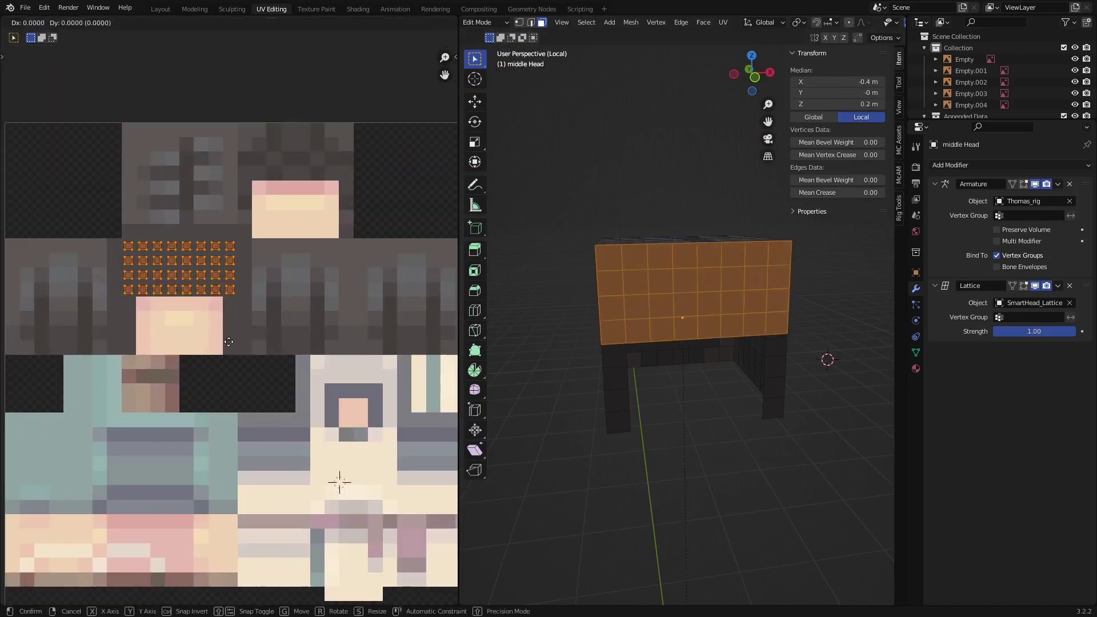
pyautogui.click(332, 361)
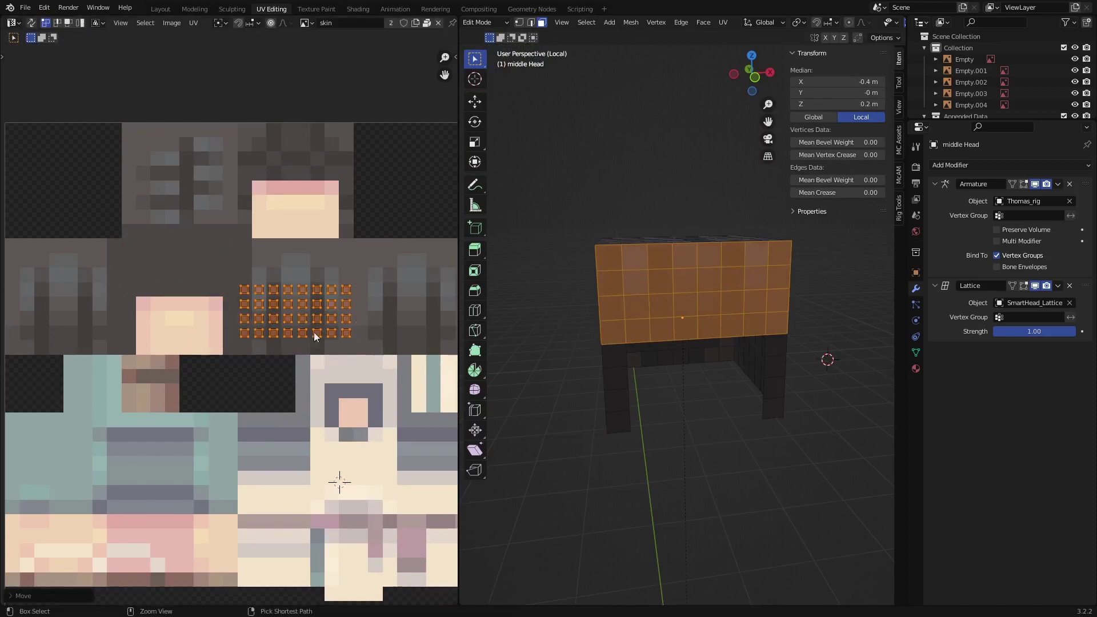
pyautogui.click(718, 363)
pyautogui.hotkey('ctrl', 'z')
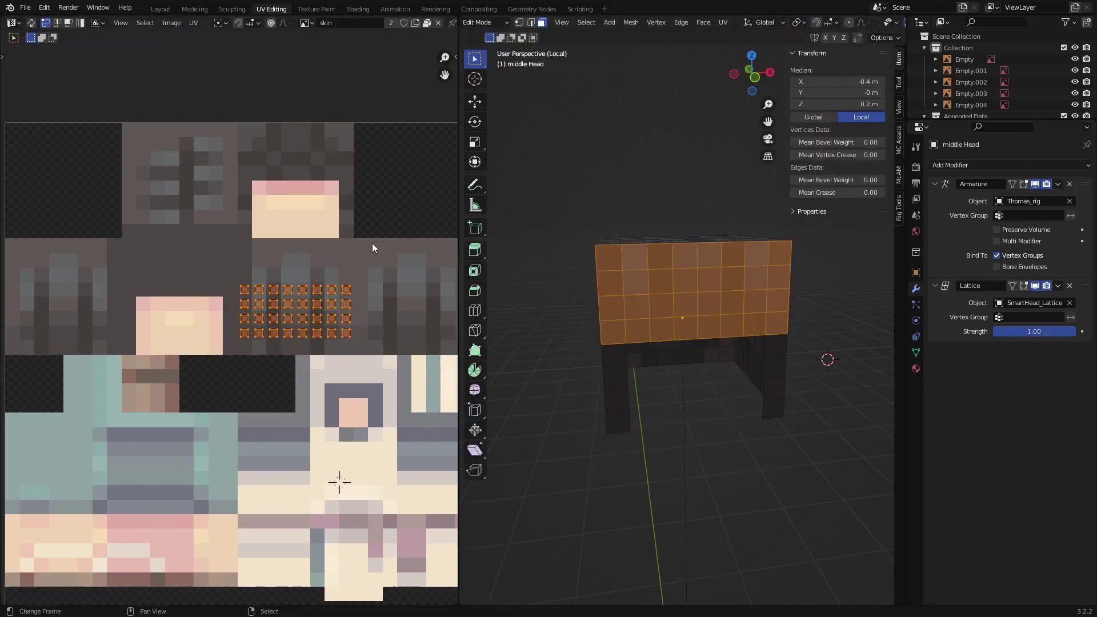
pyautogui.press('g')
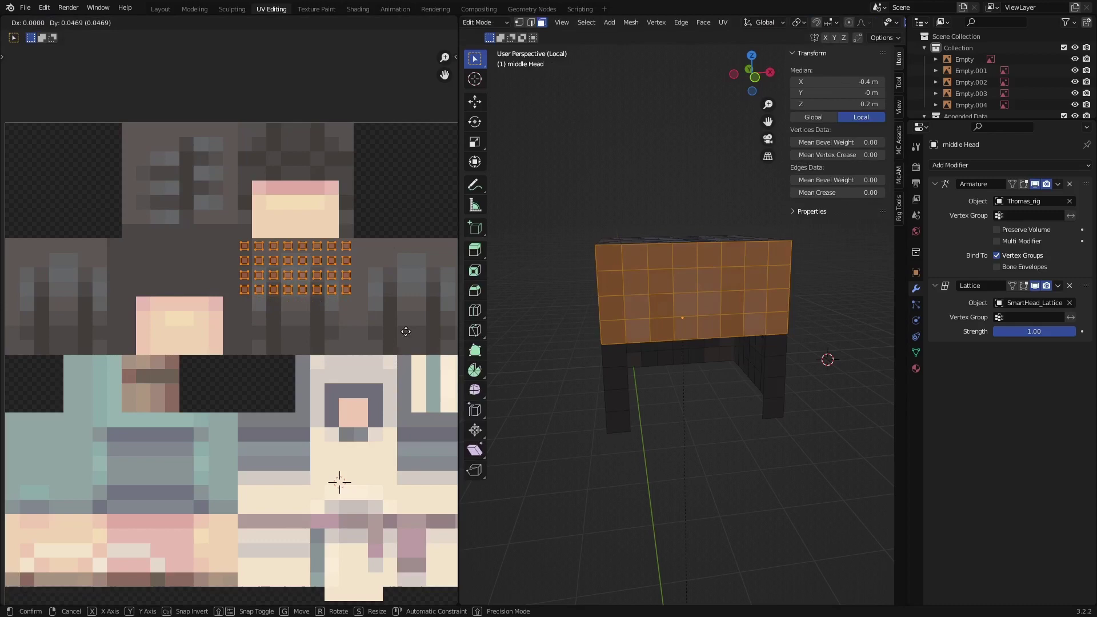
pyautogui.click(405, 337)
# - Check the remapped texture on the head, reselect a front face row, and save Preset_Haku.blend
pyautogui.press('Tab')
pyautogui.moveTo(695, 335); pyautogui.dragTo(588, 323, button='middle')
pyautogui.press('Tab')
pyautogui.click(584, 323)
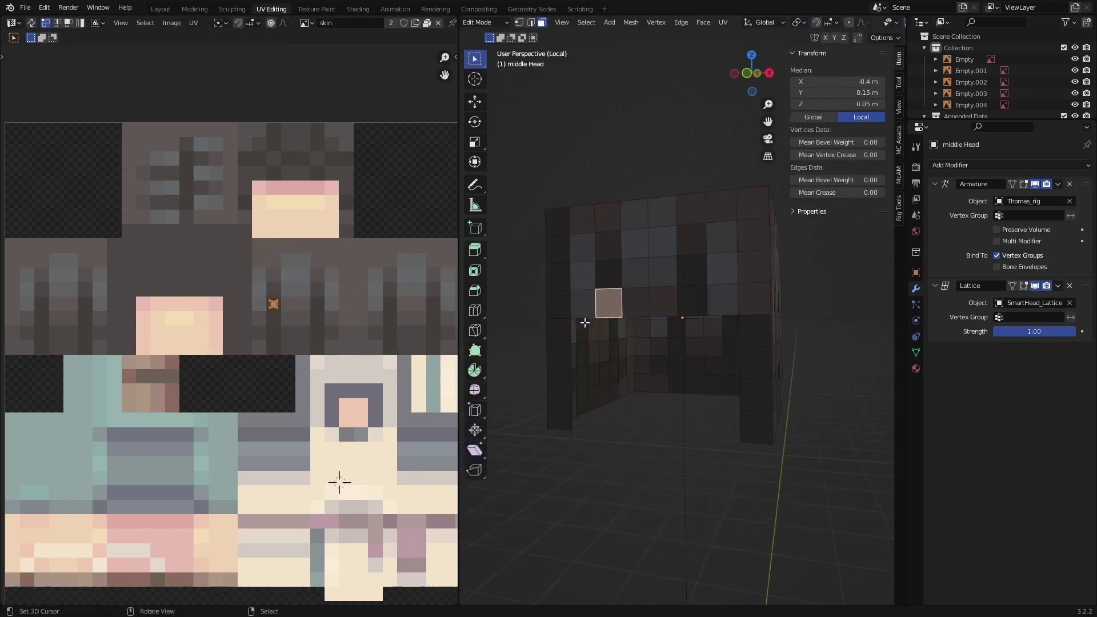
pyautogui.keyDown('ctrl'); pyautogui.click(726, 310); pyautogui.keyUp('ctrl')
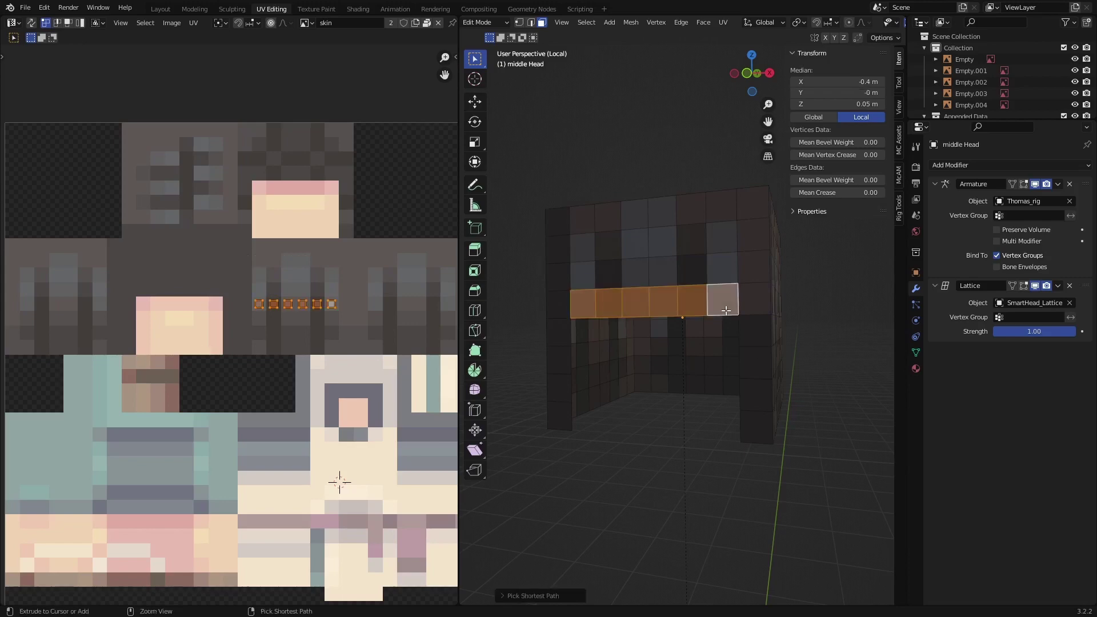
pyautogui.scroll(2, 339, 356)
pyautogui.press('Tab')
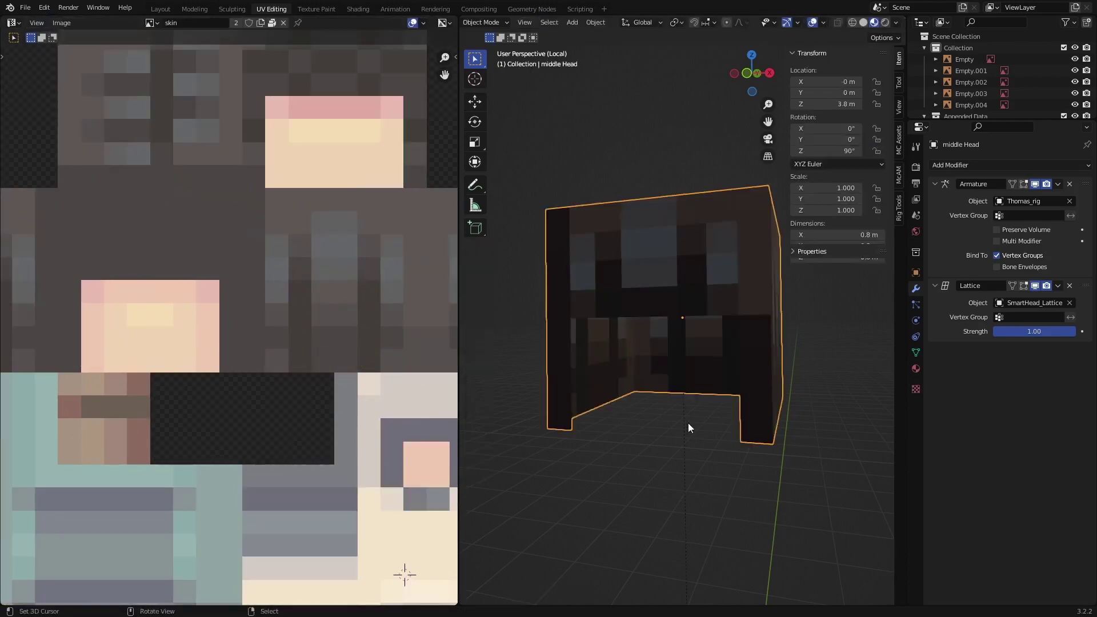
pyautogui.press('Tab')
pyautogui.press('Tab')
pyautogui.scroll(-5, 647, 456)
pyautogui.hotkey('ctrl', 's')
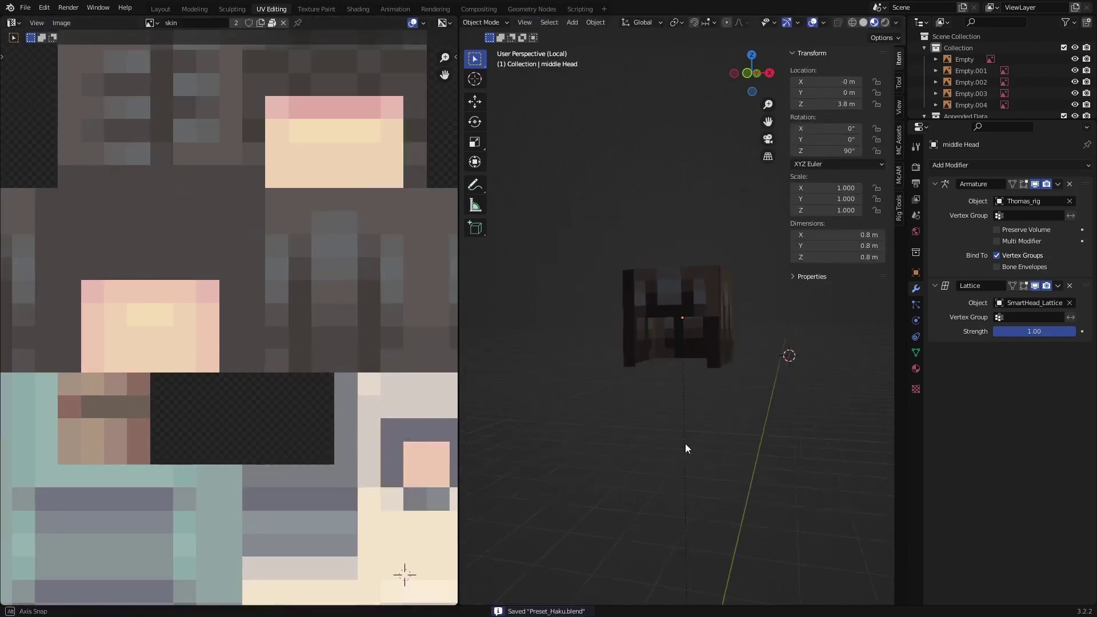
pyautogui.moveTo(685, 444); pyautogui.dragTo(732, 427, button='middle')
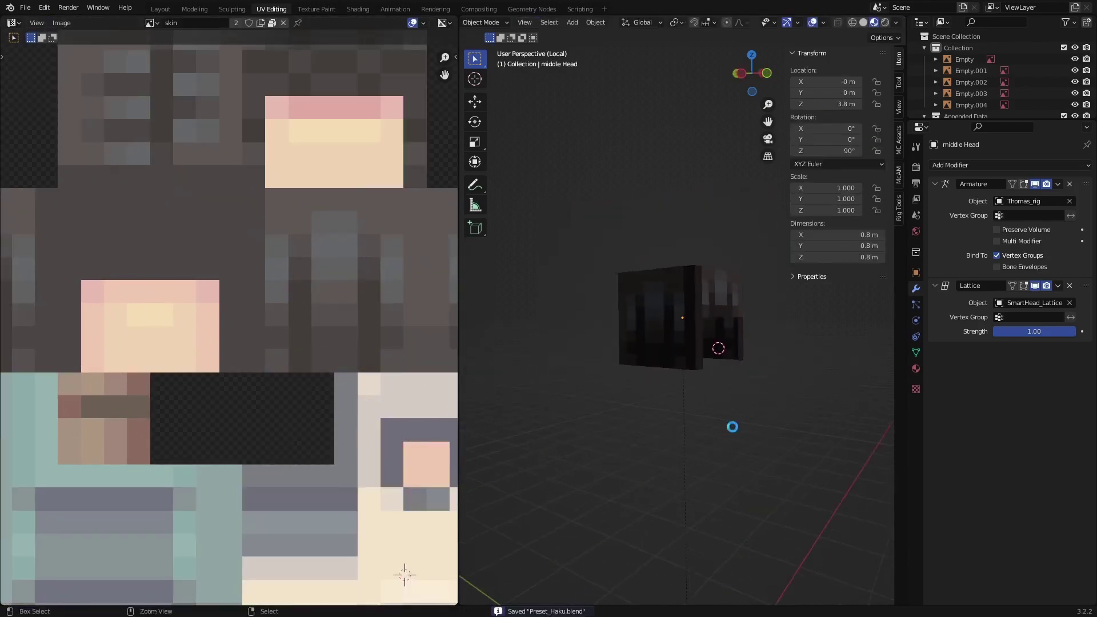
# - Back in the Layout workspace, select a column of faces on the middle Head shell
pyautogui.click(166, 10)
pyautogui.moveTo(585, 404); pyautogui.dragTo(443, 303, button='middle')
pyautogui.click(444, 303)
pyautogui.press('Tab')
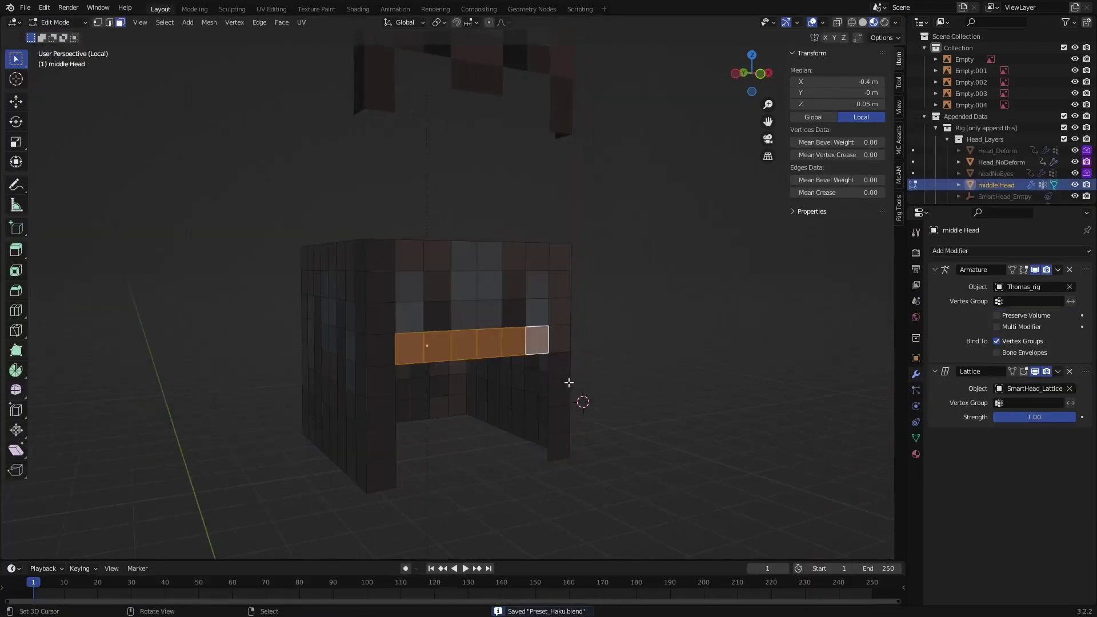
pyautogui.click(381, 483)
pyautogui.moveTo(381, 483); pyautogui.dragTo(427, 481, button='middle')
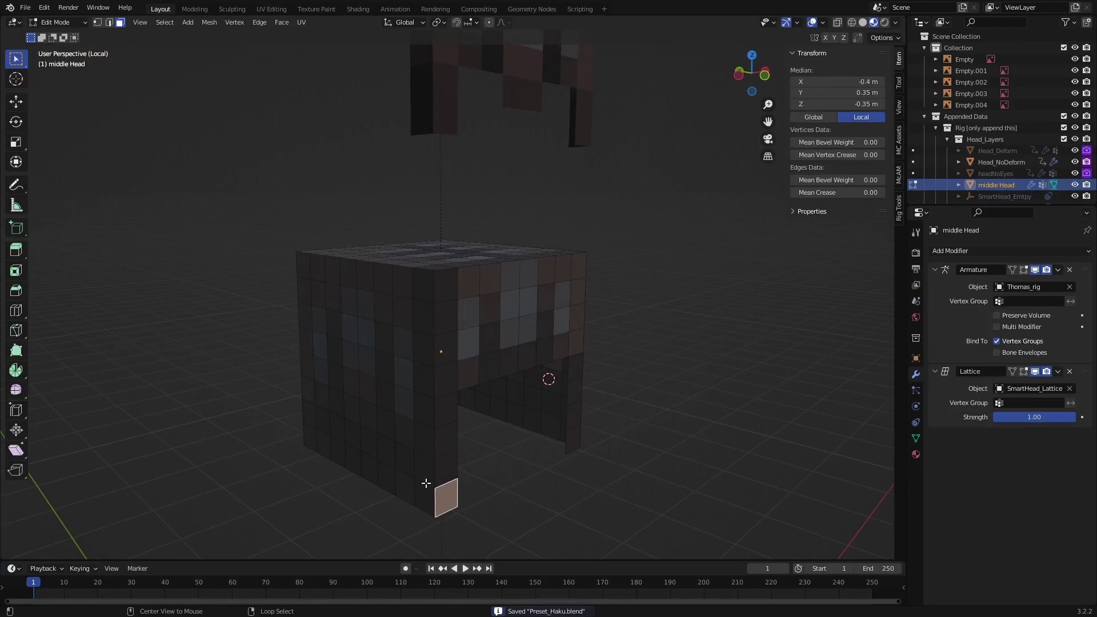
pyautogui.keyDown('alt'); pyautogui.click(428, 481); pyautogui.keyUp('alt')
pyautogui.moveTo(533, 448)
pyautogui.mouseDown(button='middle')
pyautogui.moveTo(527, 462)
pyautogui.moveTo(538, 456)
pyautogui.mouseUp(button='middle')
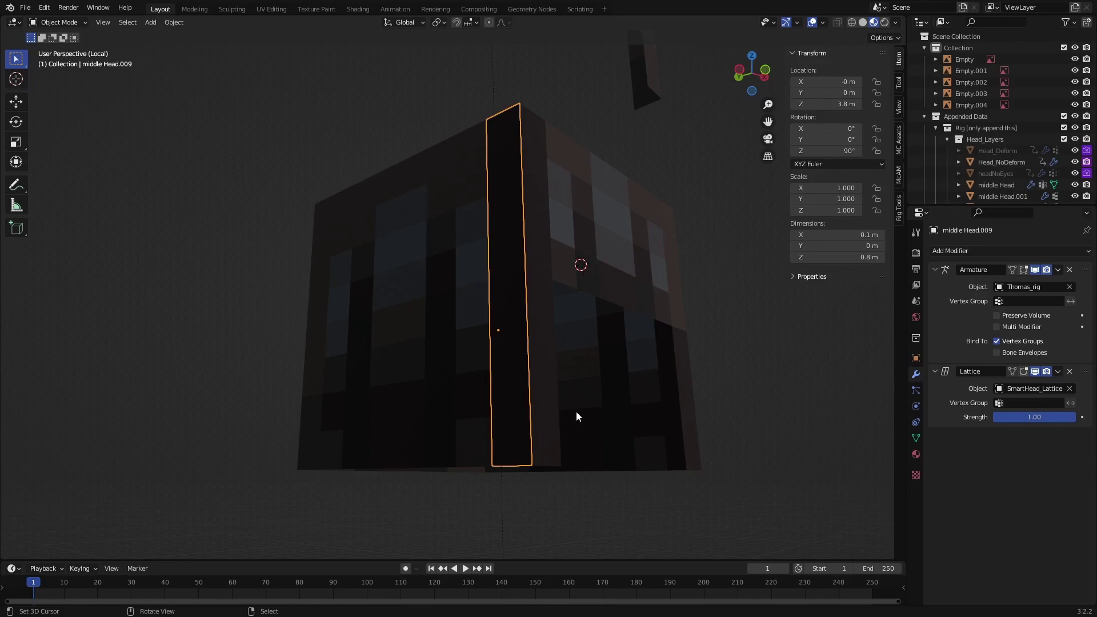
# - Add a Subdivision Surface modifier at viewport level 1 and render level 3, then edit the strand
pyautogui.click(1042, 250)
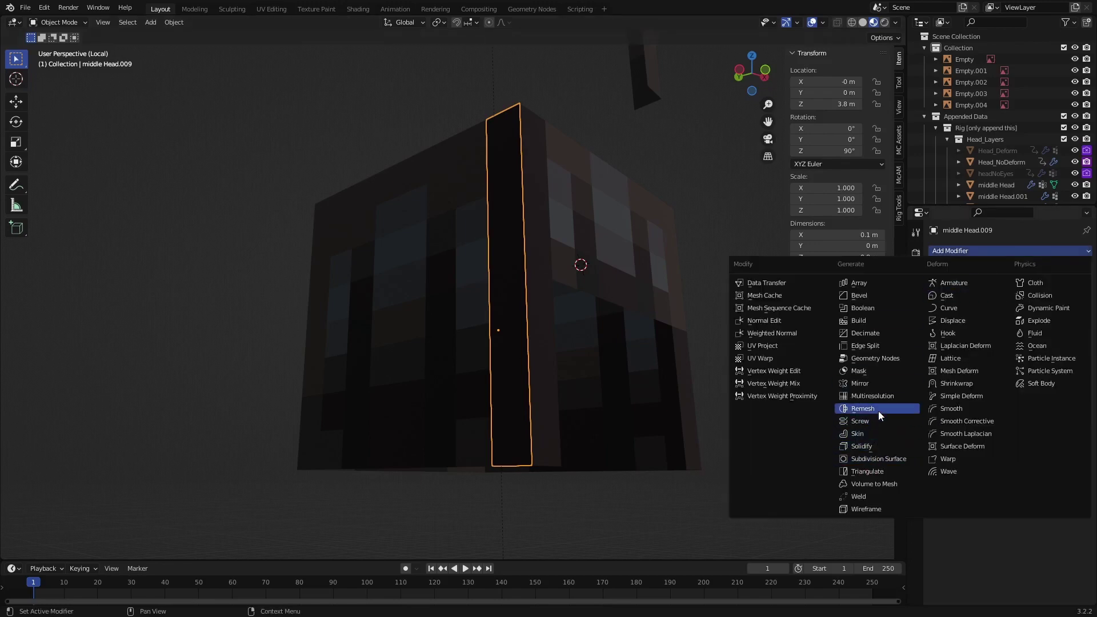
pyautogui.click(881, 459)
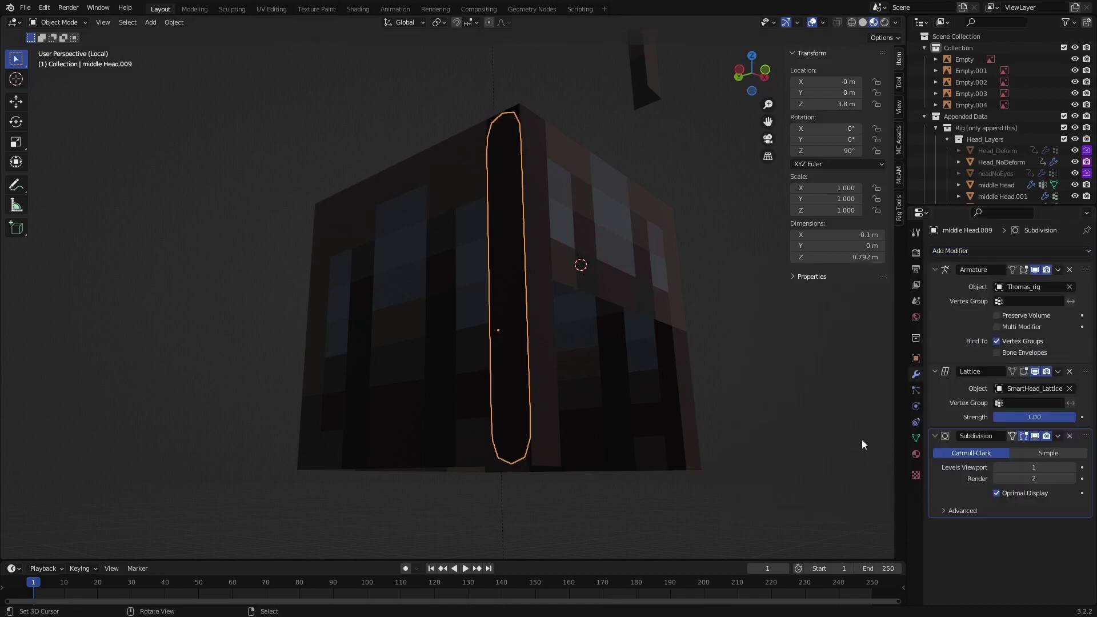
pyautogui.click(1073, 467)
pyautogui.click(1073, 468)
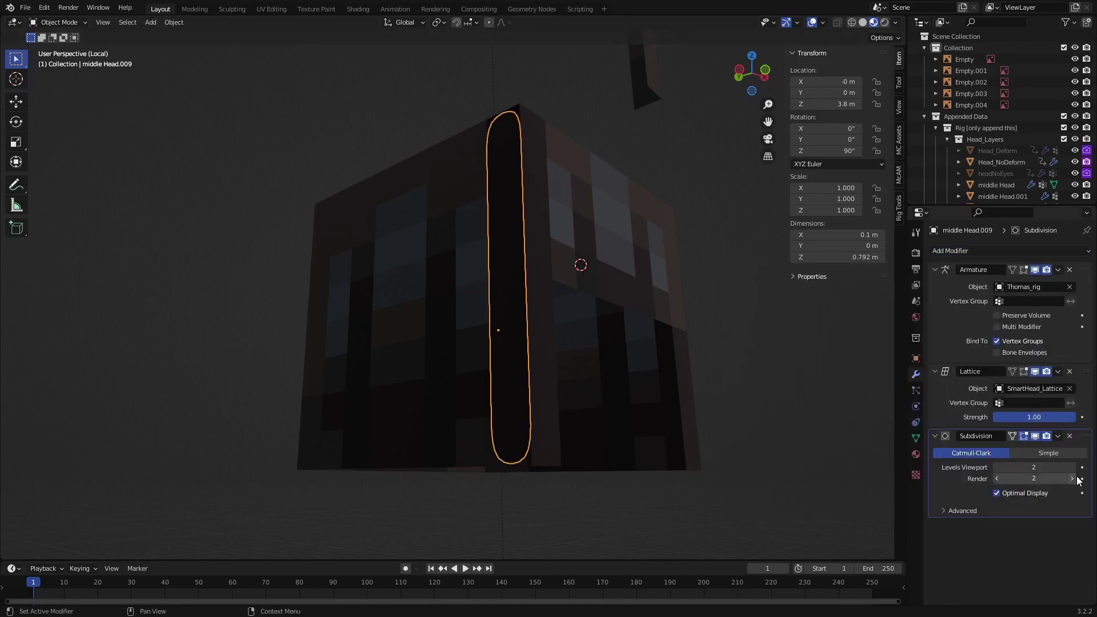
pyautogui.click(997, 467)
pyautogui.click(996, 467)
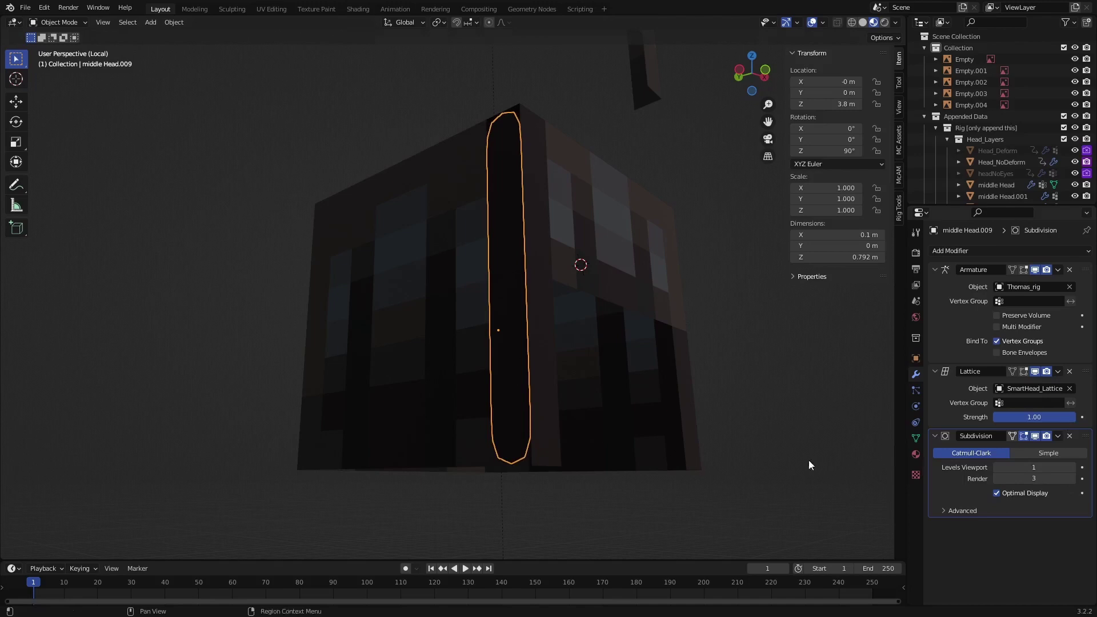
pyautogui.press('Tab')
pyautogui.click(483, 428)
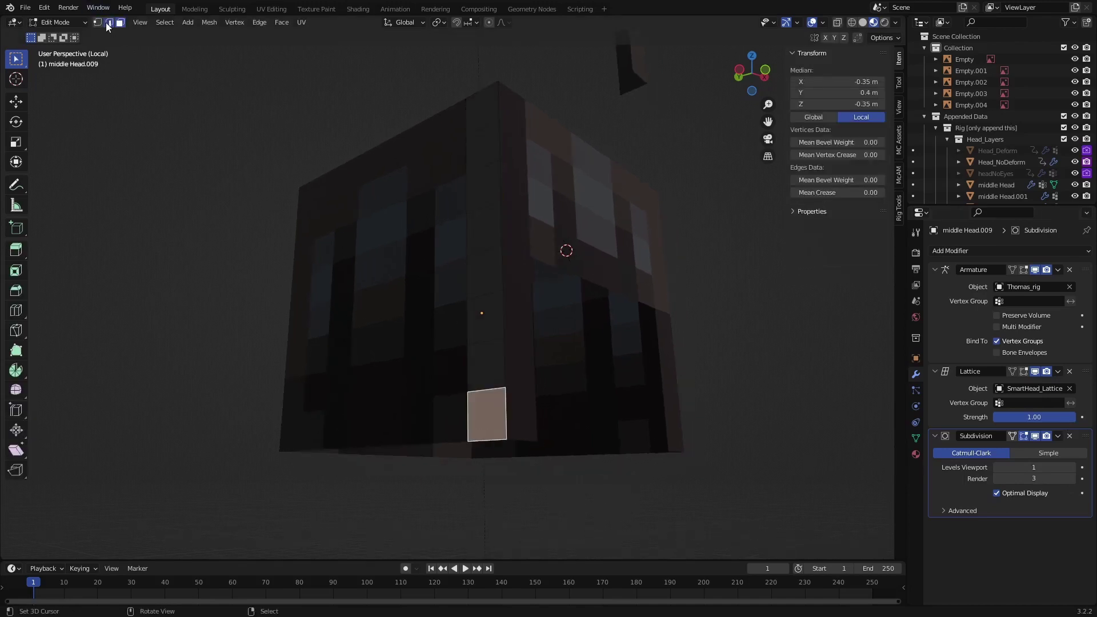
# - Set a 0.8 mean crease on the end edges of strands Head.009 and Head.010
pyautogui.click(108, 22)
pyautogui.keyDown('shift'); pyautogui.click(502, 422); pyautogui.keyUp('shift')
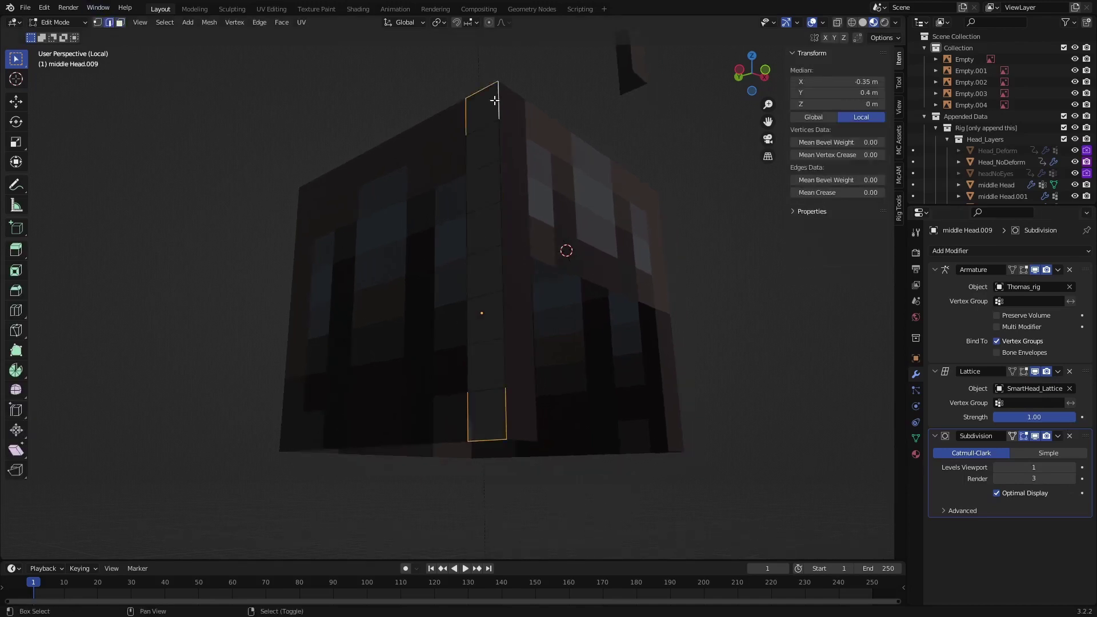
pyautogui.click(848, 194)
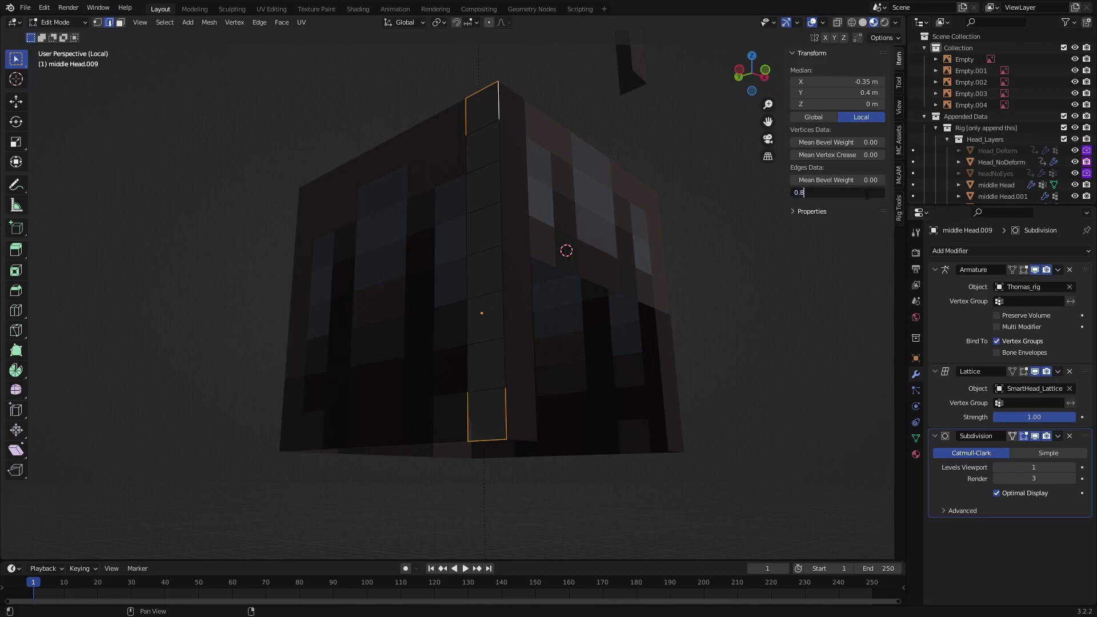
pyautogui.press('Return')
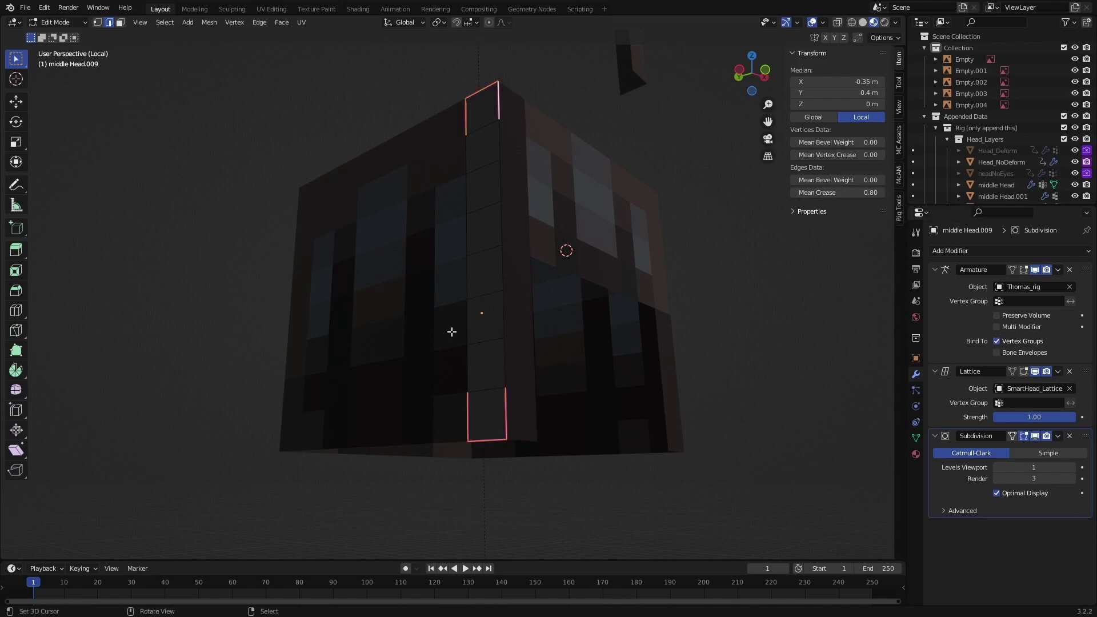
pyautogui.moveTo(452, 332); pyautogui.dragTo(579, 359, button='middle')
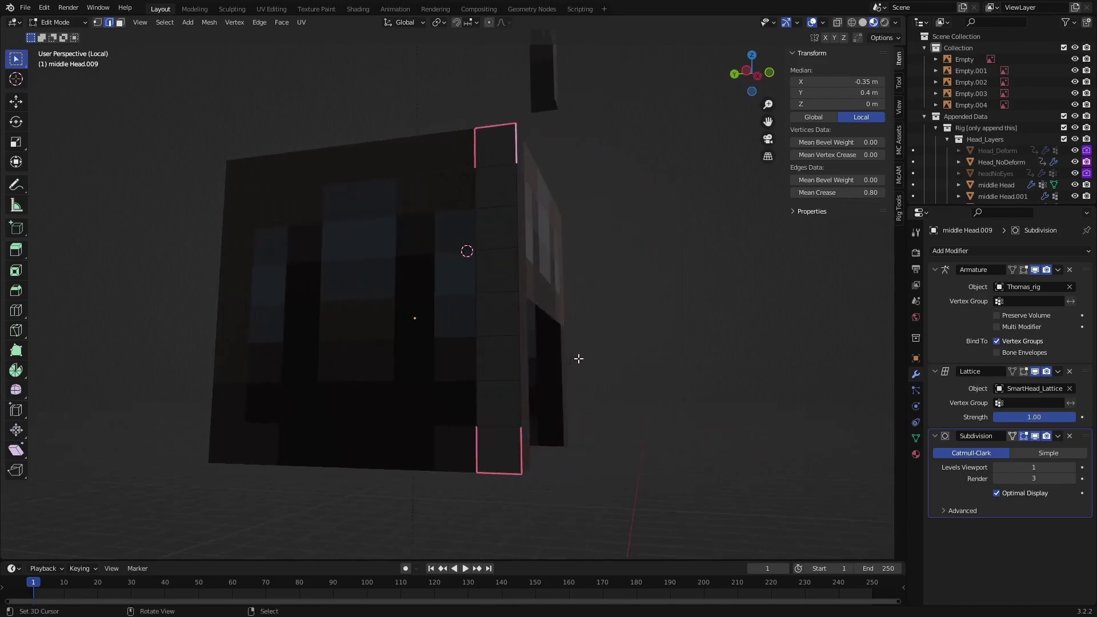
pyautogui.click(437, 341)
pyautogui.click(448, 465)
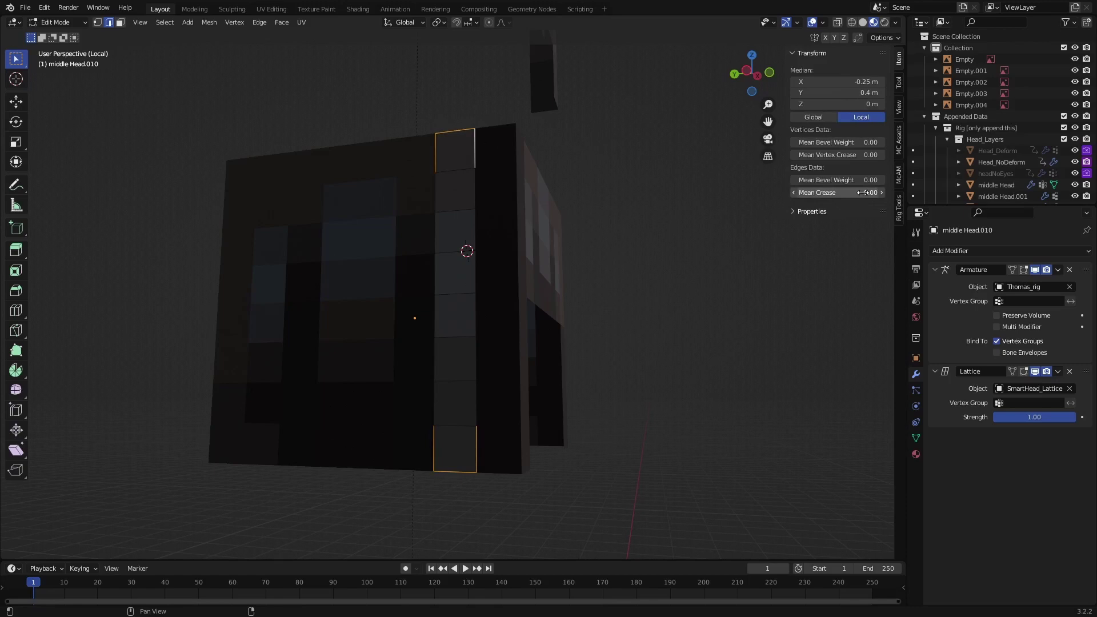
pyautogui.write('0.8')
pyautogui.press('Return')
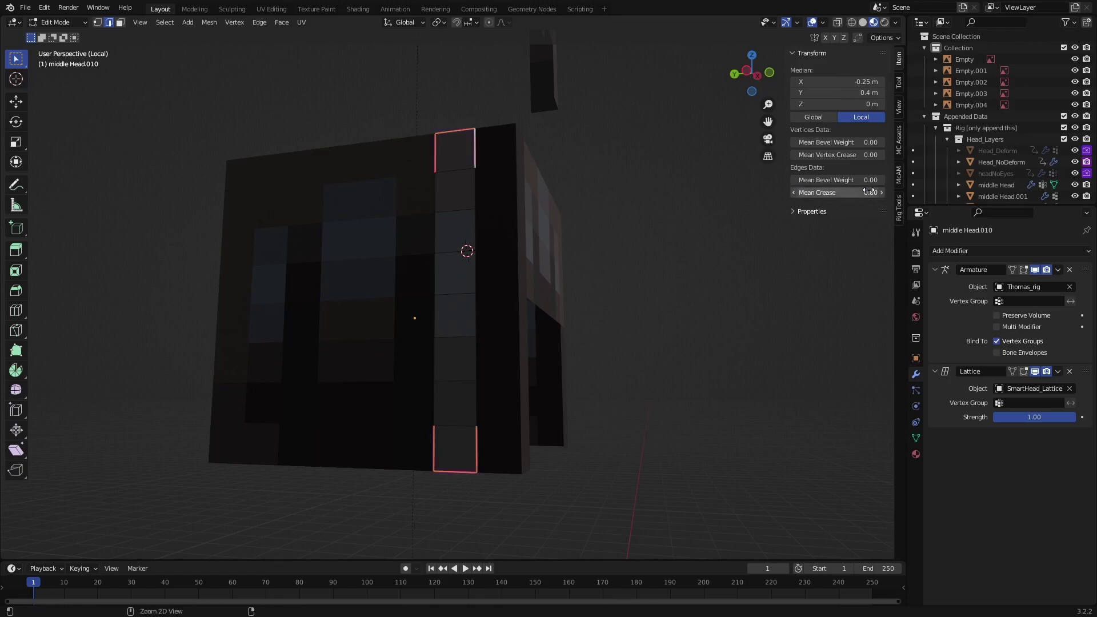
# - Select the top end edges of strands Head.011 and Head.012
pyautogui.press('Tab')
pyautogui.click(417, 245)
pyautogui.press('Tab')
pyautogui.click(424, 146)
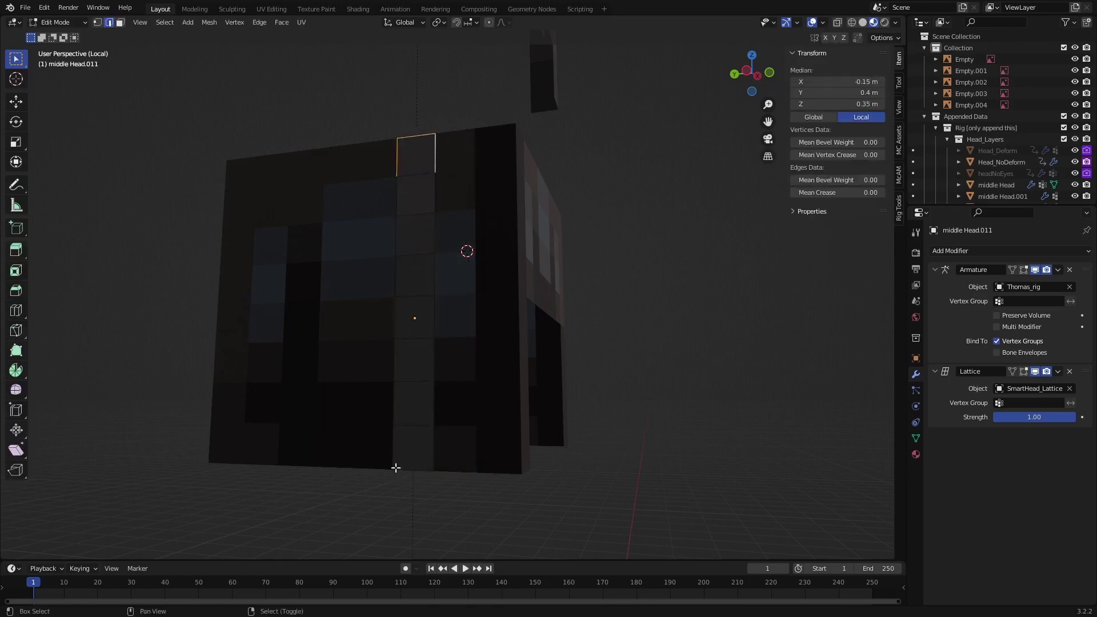
pyautogui.press('Tab')
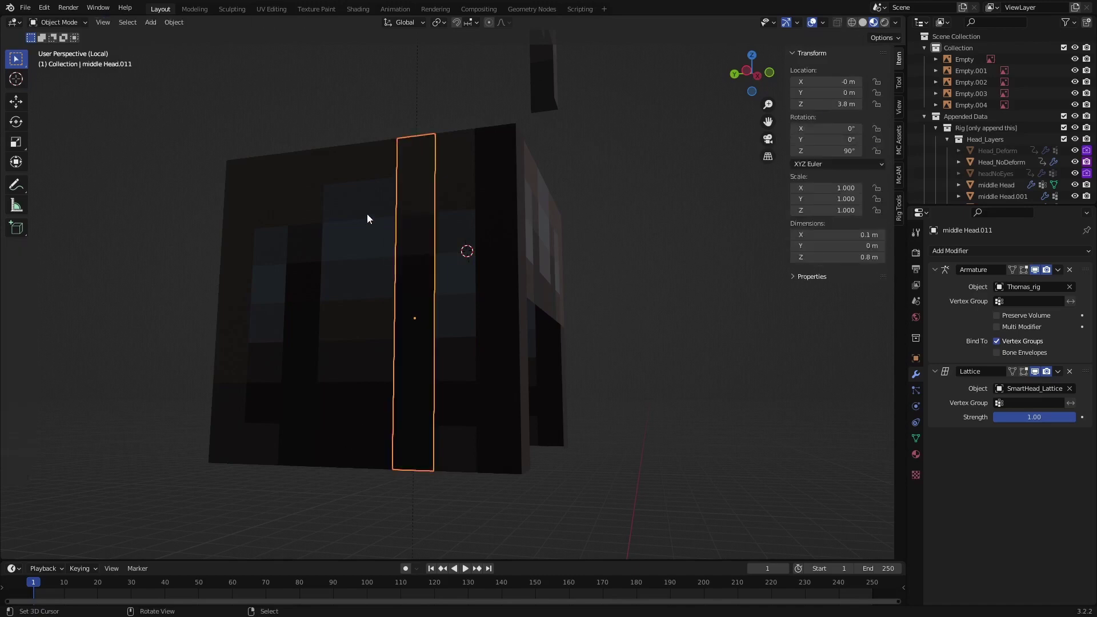
pyautogui.click(367, 215)
pyautogui.press('Tab')
pyautogui.click(372, 141)
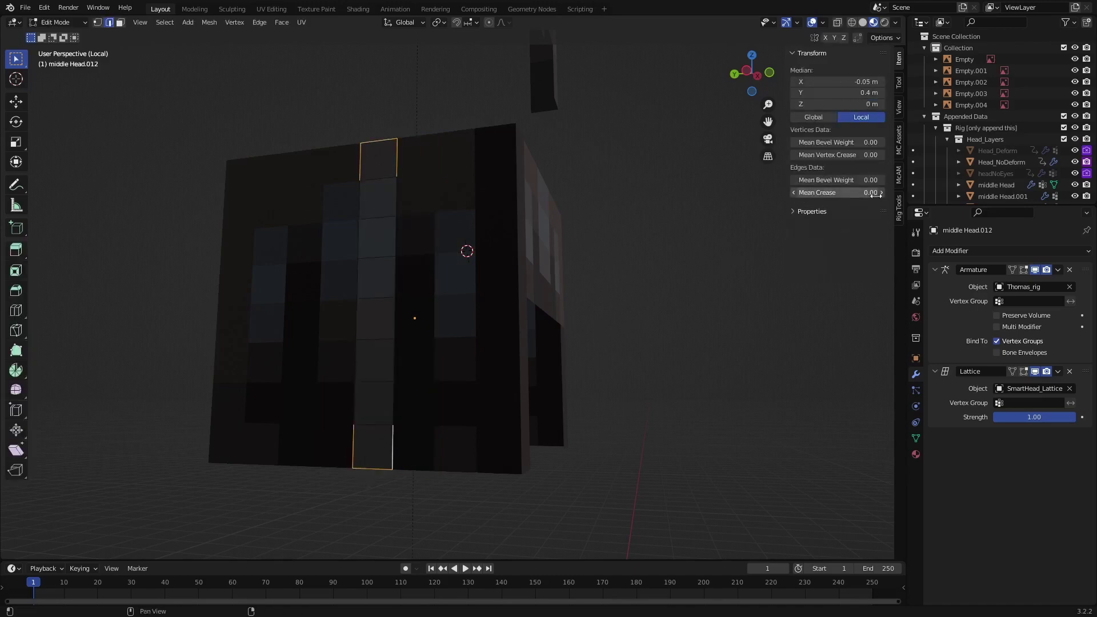
# - Select edges on Head.013 and Head.014, then the bottom corner edges of middle Head.001
pyautogui.press('Tab')
pyautogui.click(342, 224)
pyautogui.press('Tab')
pyautogui.click(342, 145)
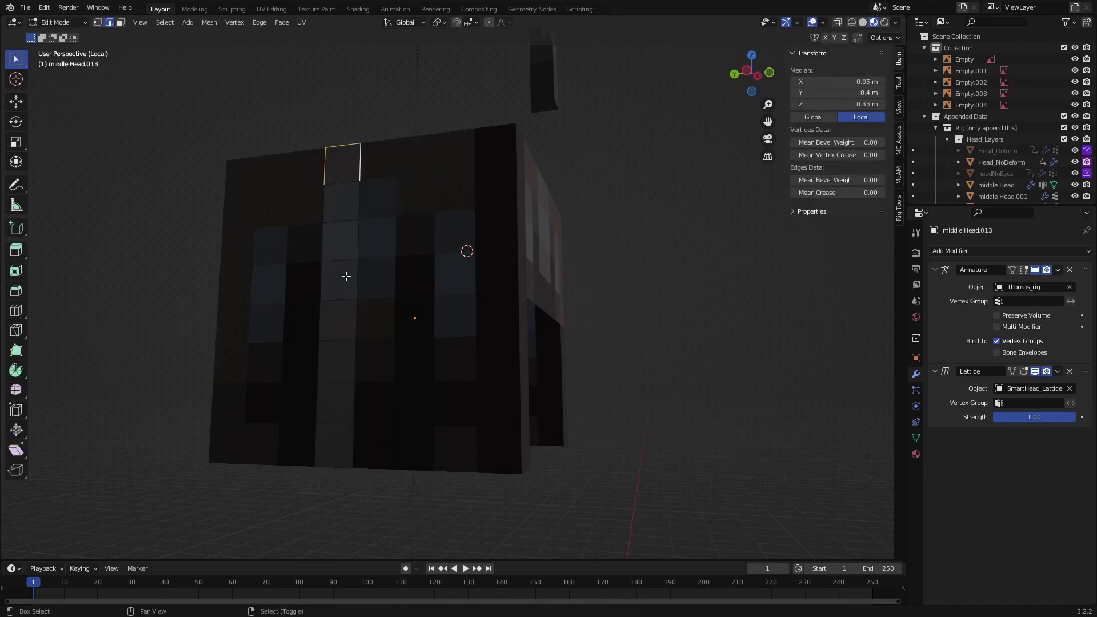
pyautogui.press('Tab')
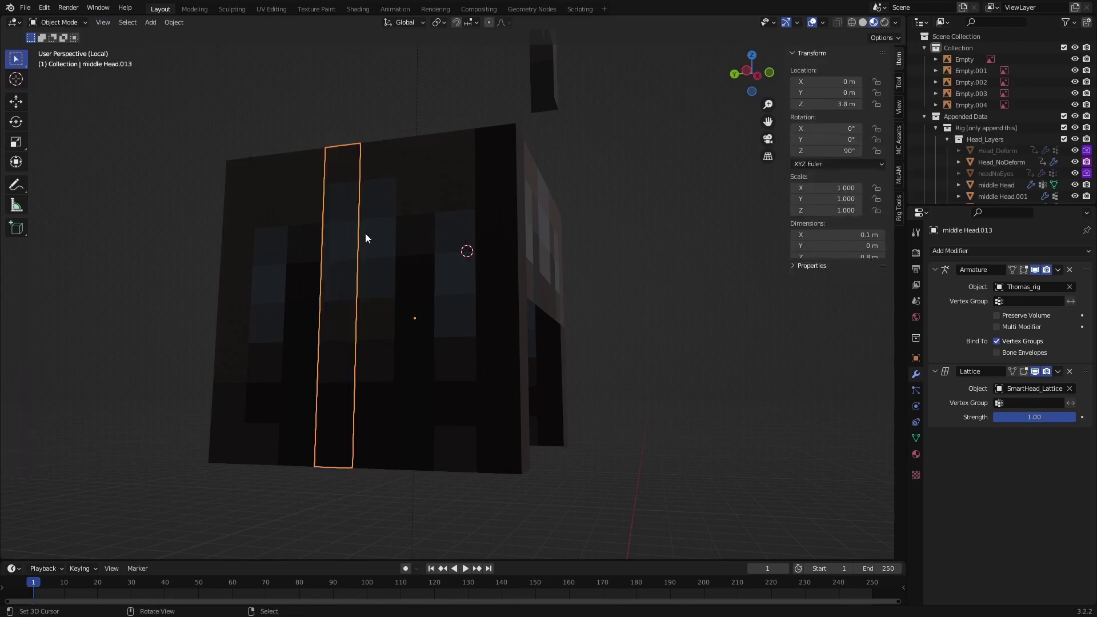
pyautogui.click(317, 207)
pyautogui.press('Tab')
pyautogui.click(323, 173)
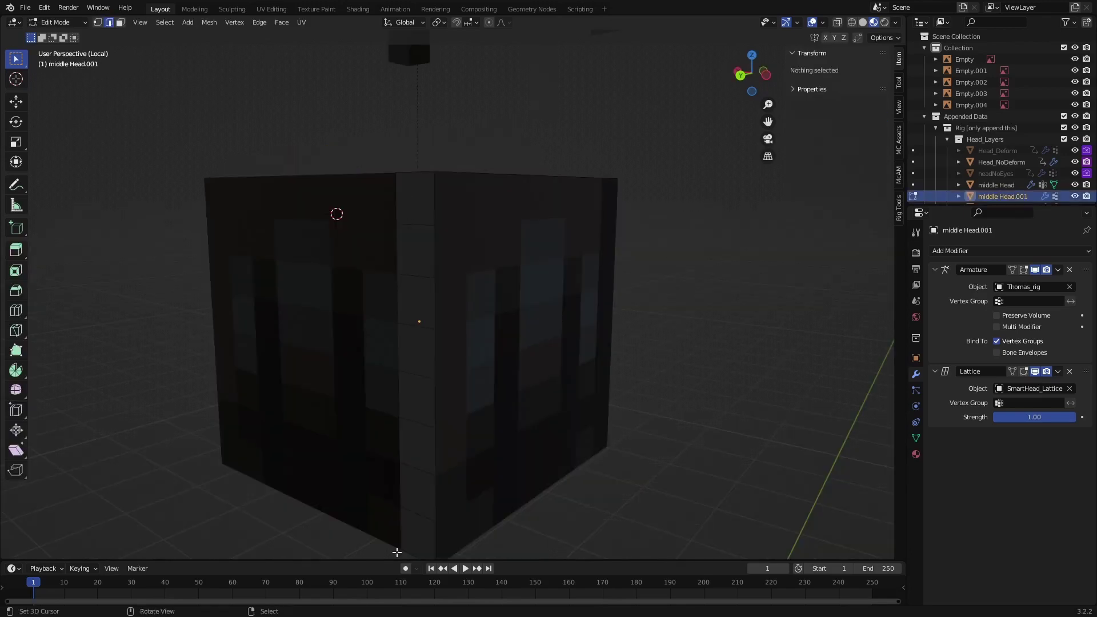
pyautogui.keyDown('shift'); pyautogui.click(400, 548); pyautogui.keyUp('shift')
pyautogui.keyDown('shift'); pyautogui.click(436, 543); pyautogui.keyUp('shift')
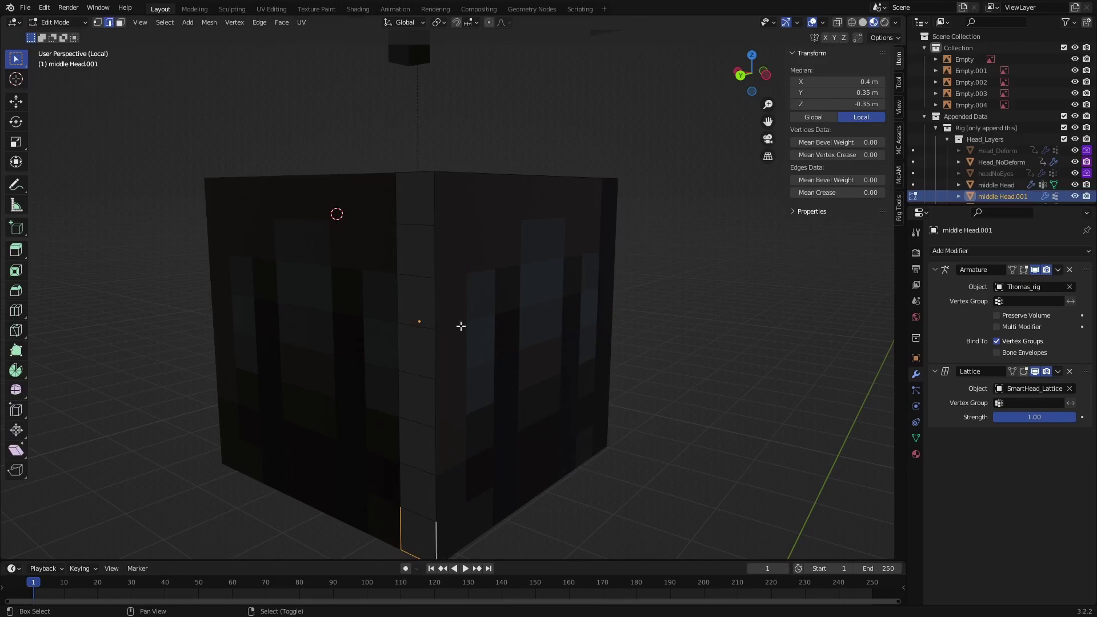
pyautogui.moveTo(410, 174); pyautogui.dragTo(425, 270, button='middle')
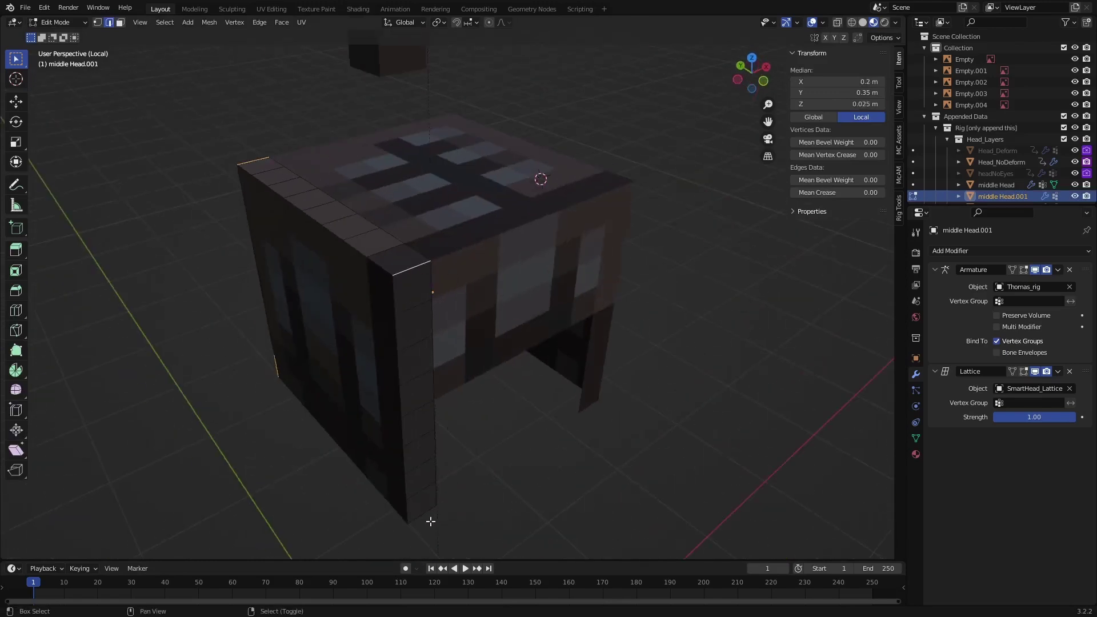
# - Separate the corner edges into a new strand and give it a -0.03 m Solidify shown in edit mode
pyautogui.press('p')
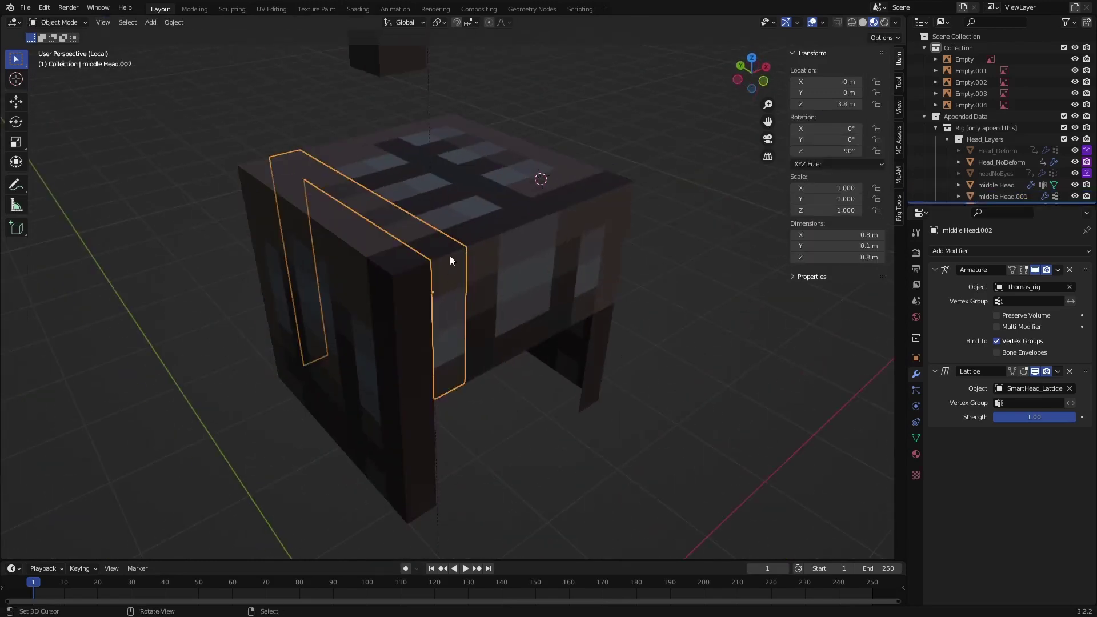
pyautogui.click(448, 255)
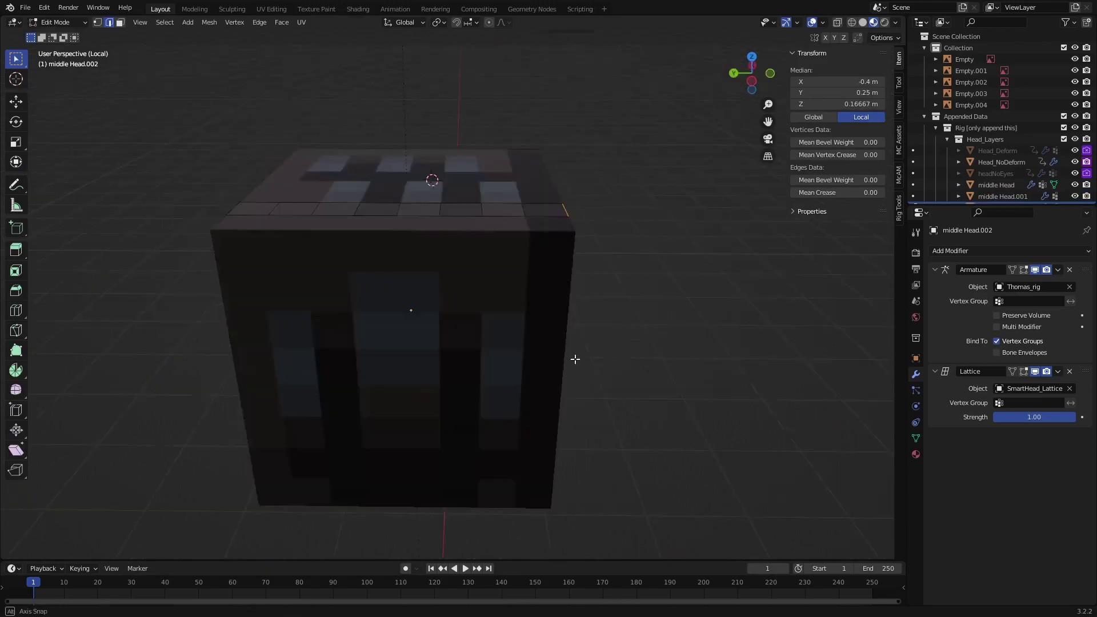
pyautogui.click(989, 252)
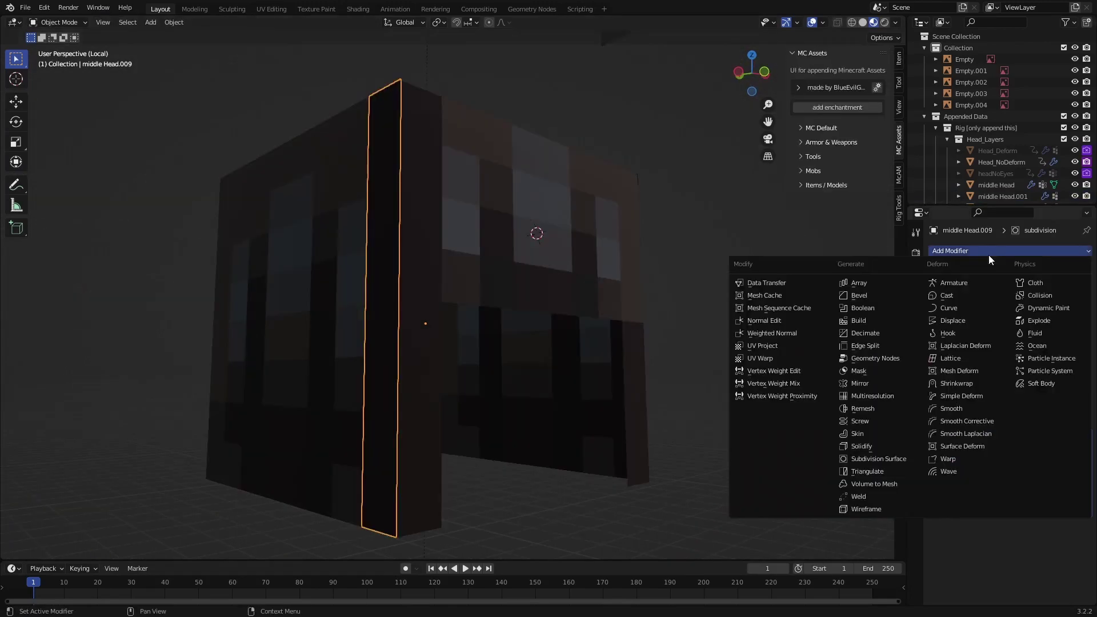
pyautogui.click(885, 447)
pyautogui.scroll(-5, 1005, 531)
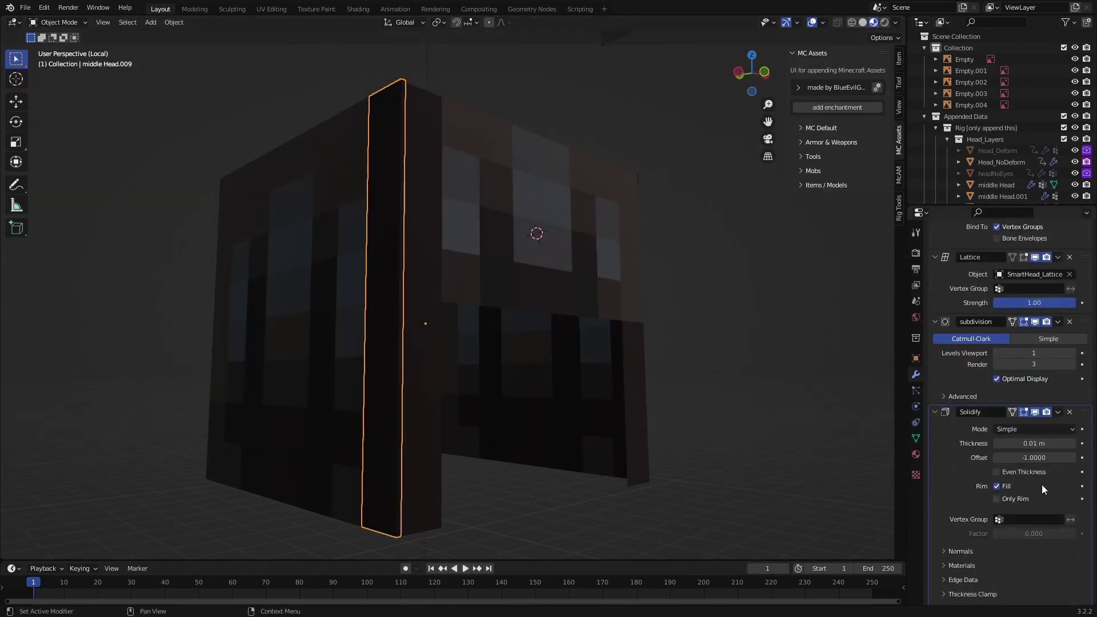
pyautogui.moveTo(1034, 443); pyautogui.dragTo(1011, 444)
pyautogui.moveTo(657, 342); pyautogui.dragTo(903, 468, button='middle')
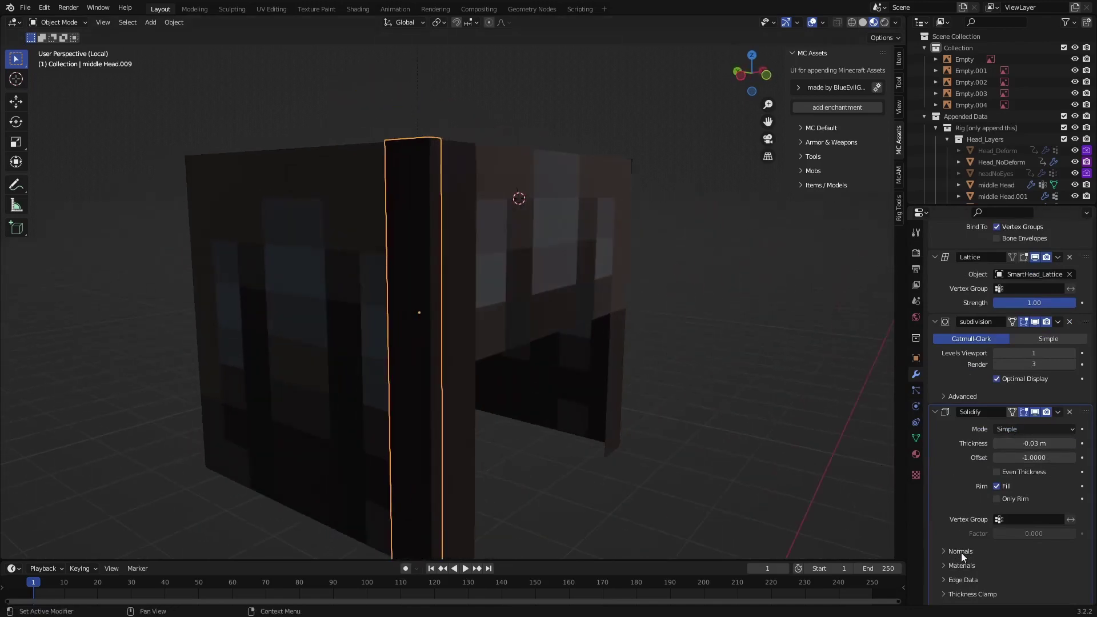
pyautogui.scroll(-1, 961, 553)
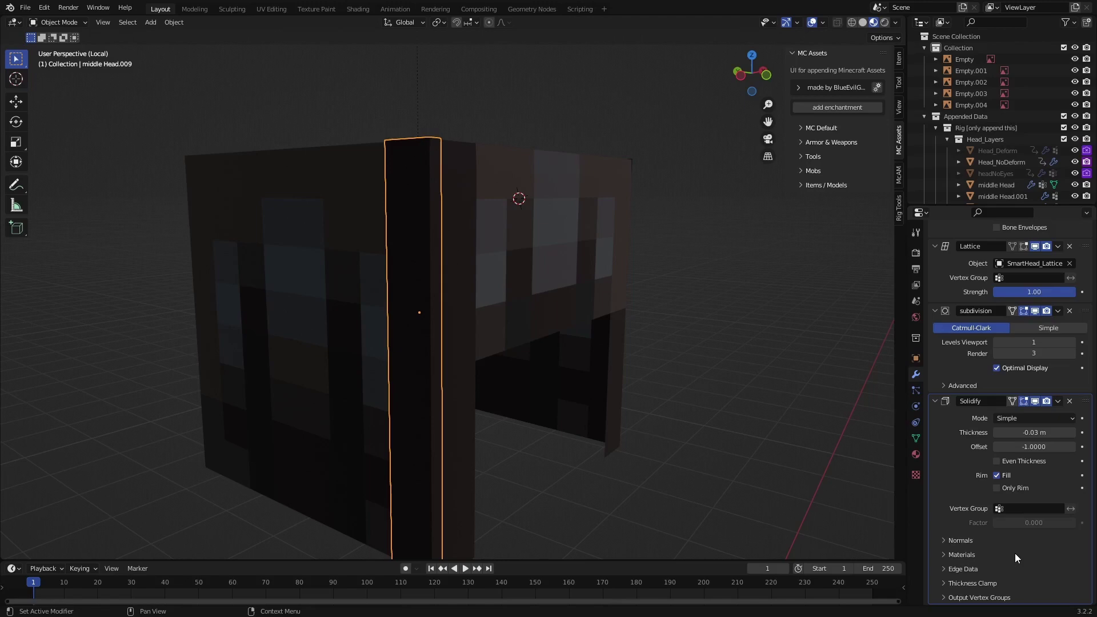
pyautogui.click(1012, 401)
# - Inspect the hair pieces from below, selecting the top-corner, left and middle Head.014 pieces
pyautogui.press('Tab')
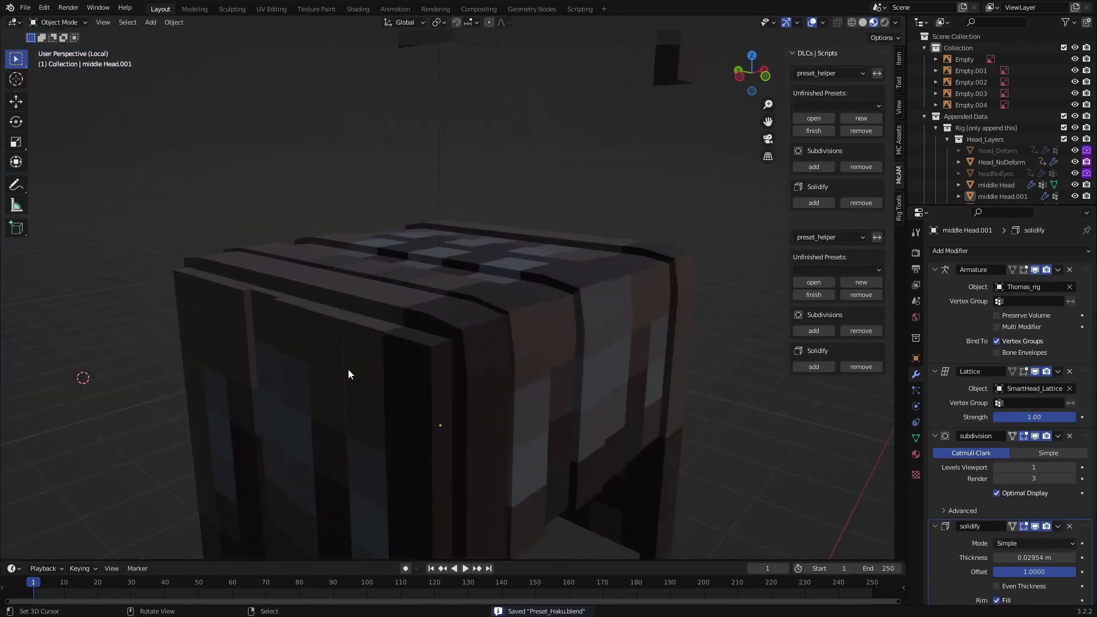
pyautogui.moveTo(348, 369); pyautogui.dragTo(438, 189, button='middle')
pyautogui.click(438, 189)
pyautogui.click(314, 159)
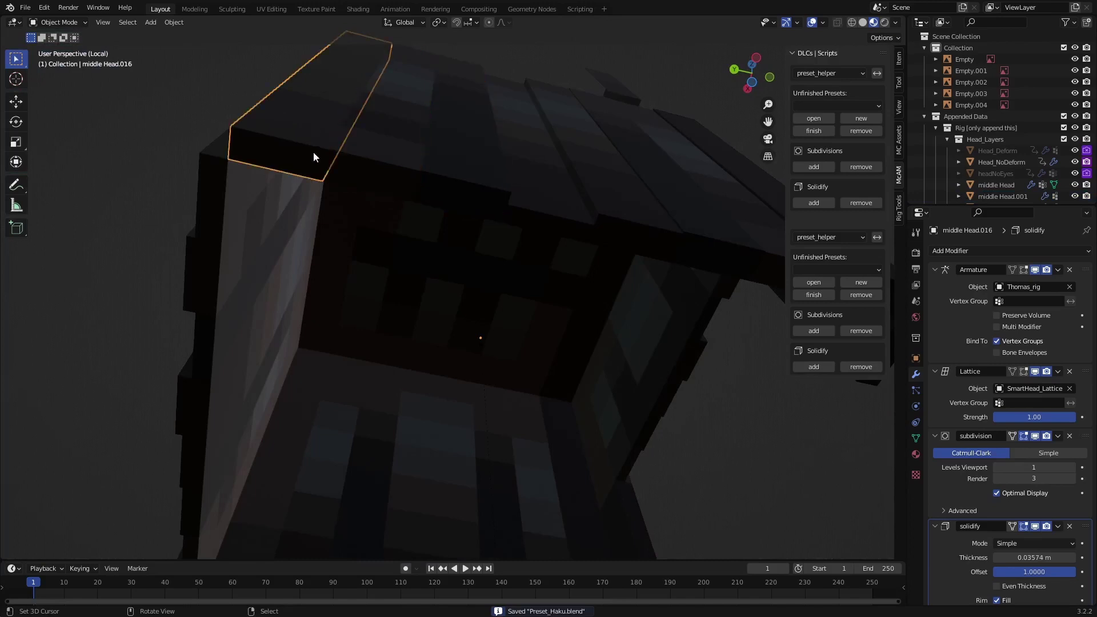
pyautogui.click(431, 187)
pyautogui.moveTo(298, 256); pyautogui.dragTo(571, 362, button='middle')
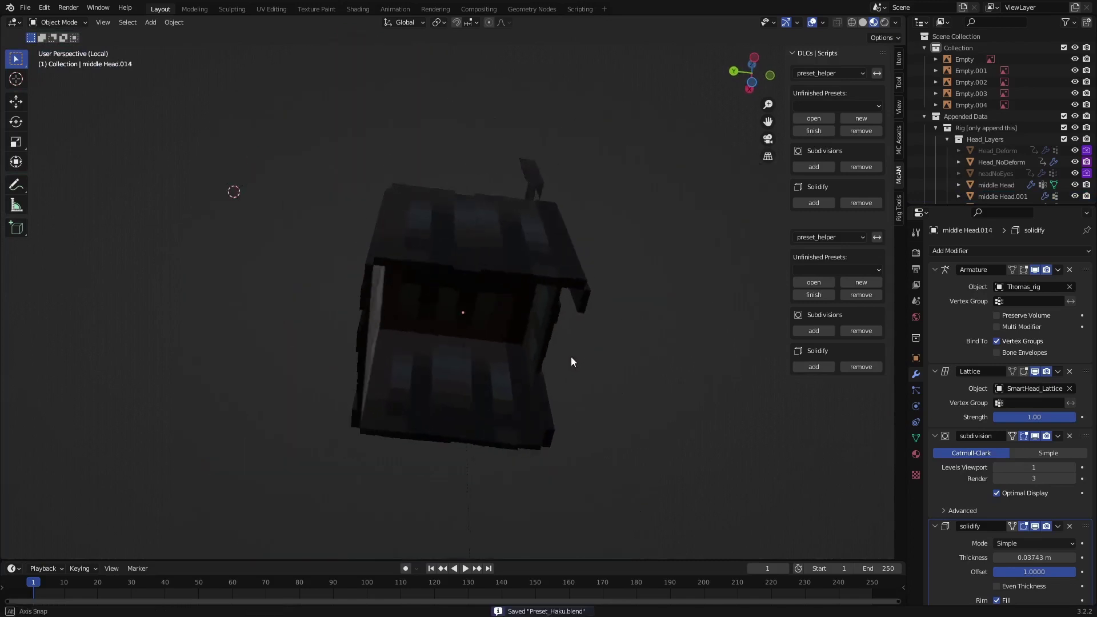
# - In Edit Mode on middle Head.001, shift its bottom edges outward, checking from the front view
pyautogui.scroll(5, 493, 421)
pyautogui.click(493, 421)
pyautogui.press('Tab')
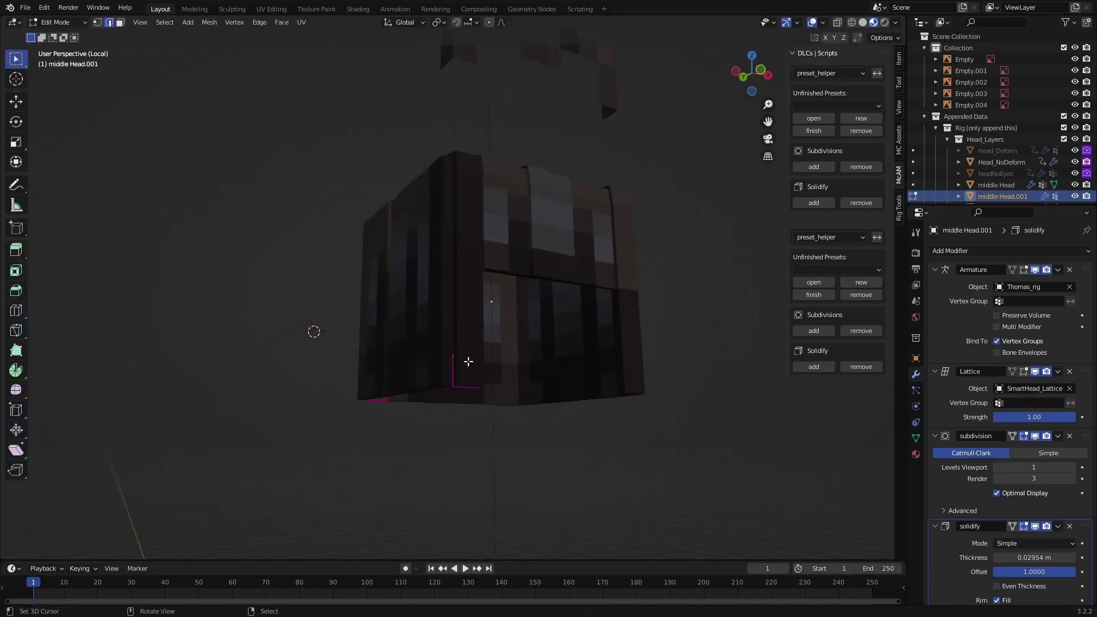
pyautogui.scroll(1, 468, 361)
pyautogui.press('g')
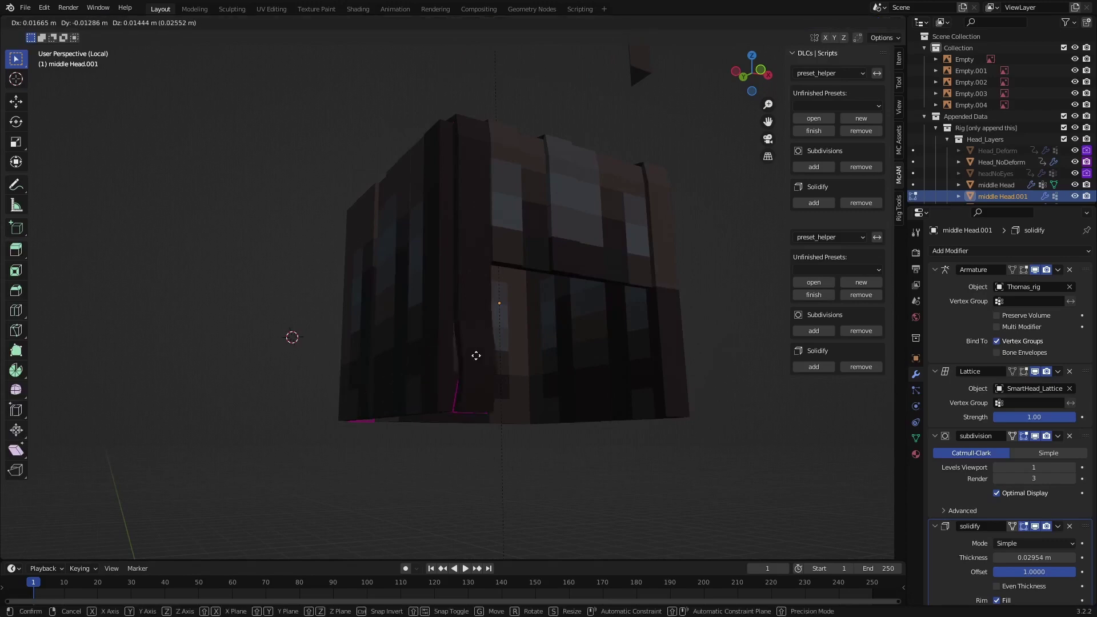
pyautogui.click(474, 352)
pyautogui.moveTo(497, 366); pyautogui.dragTo(456, 359, button='middle')
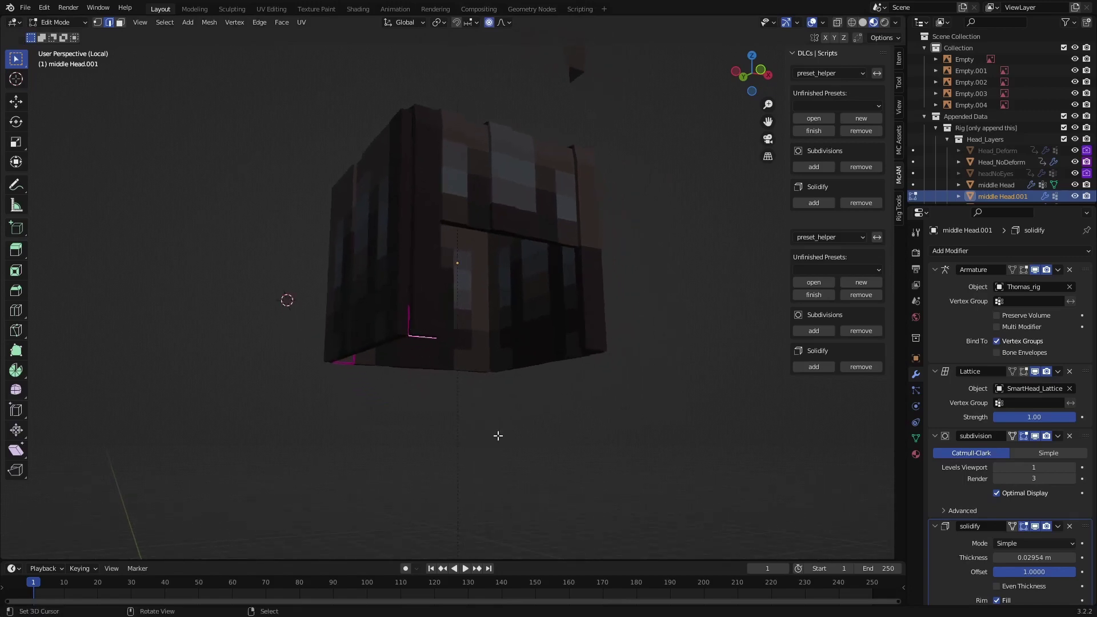
pyautogui.press('KP_1')
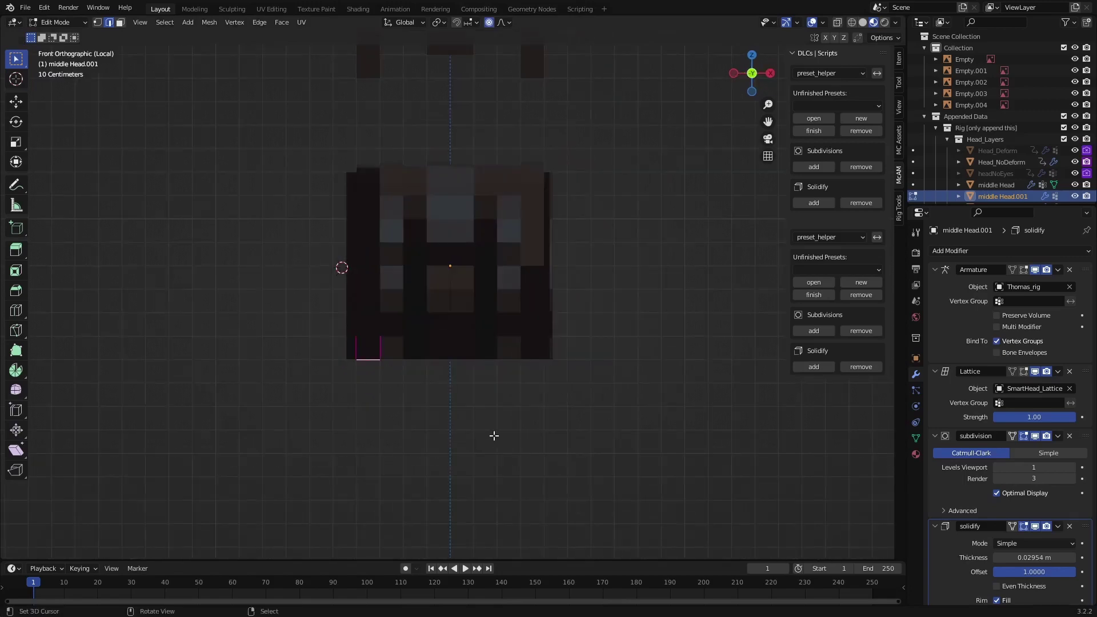
pyautogui.scroll(2, 500, 328)
pyautogui.press('g')
pyautogui.scroll(12, 500, 331)
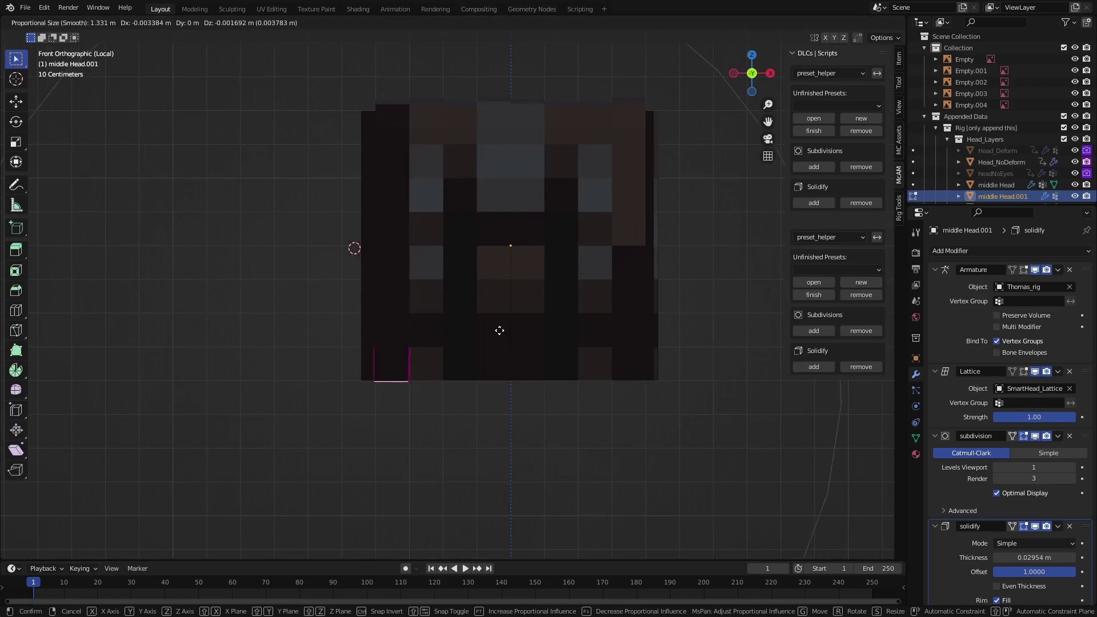
pyautogui.scroll(-4, 490, 330)
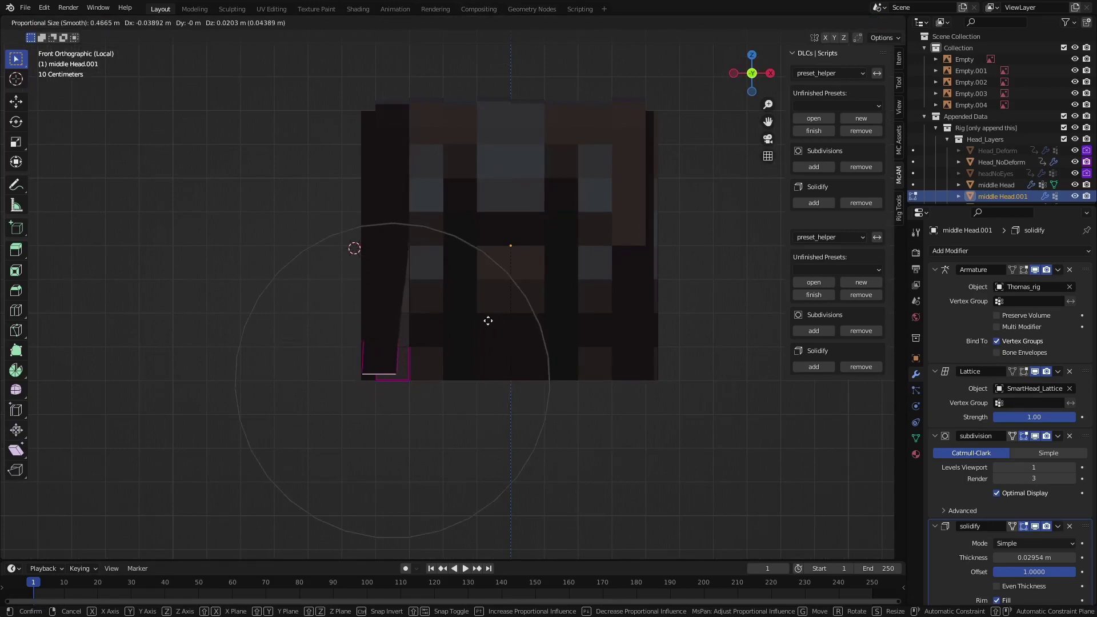
pyautogui.click(491, 329)
# - Refine the Head.001 tip position, undoing one attempt, then return to Object Mode
pyautogui.press('r')
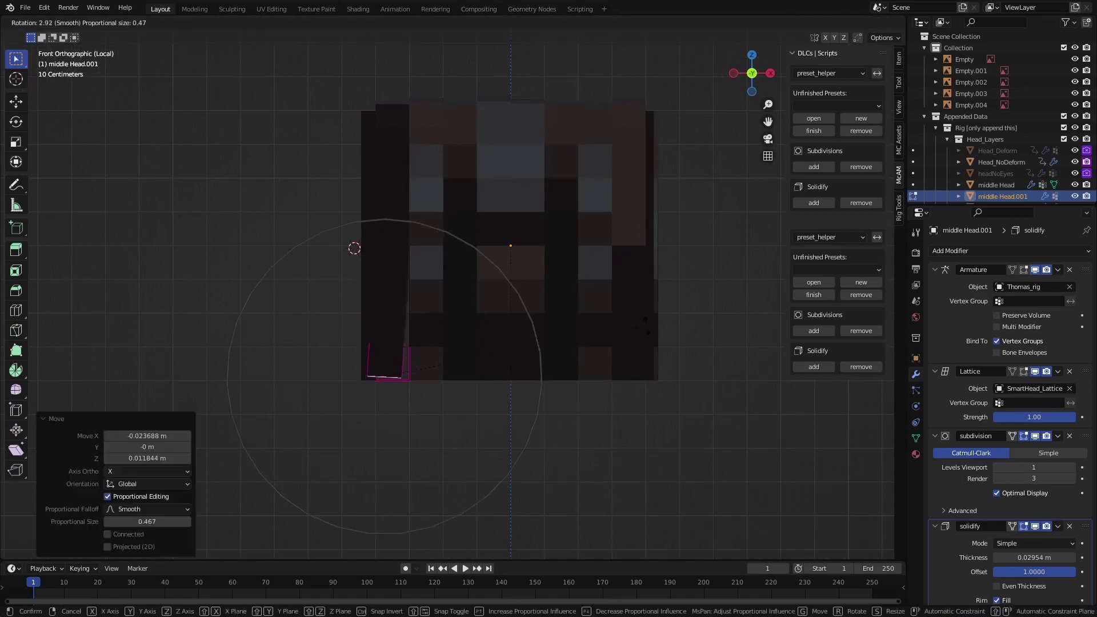
pyautogui.press('Escape')
pyautogui.press('g')
pyautogui.click(642, 336)
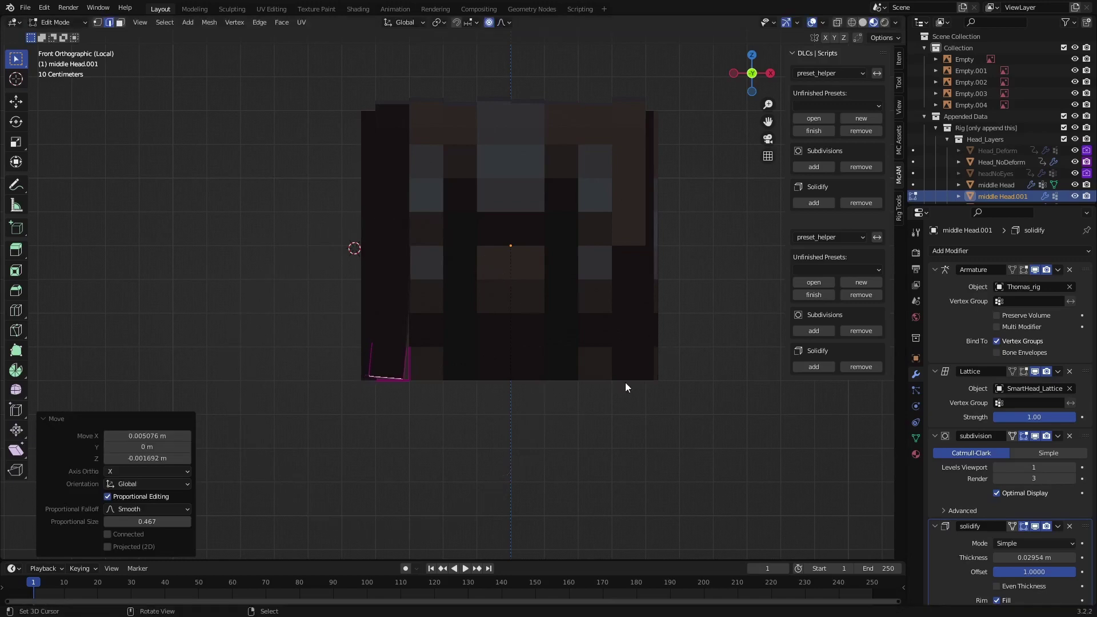
pyautogui.hotkey('ctrl', 'z')
pyautogui.press('g')
pyautogui.click(639, 343)
pyautogui.press('g')
pyautogui.press('Escape')
pyautogui.press('Tab')
# - Move the bottom face of the right-hand strand, middle Head.008, in front view
pyautogui.click(642, 365)
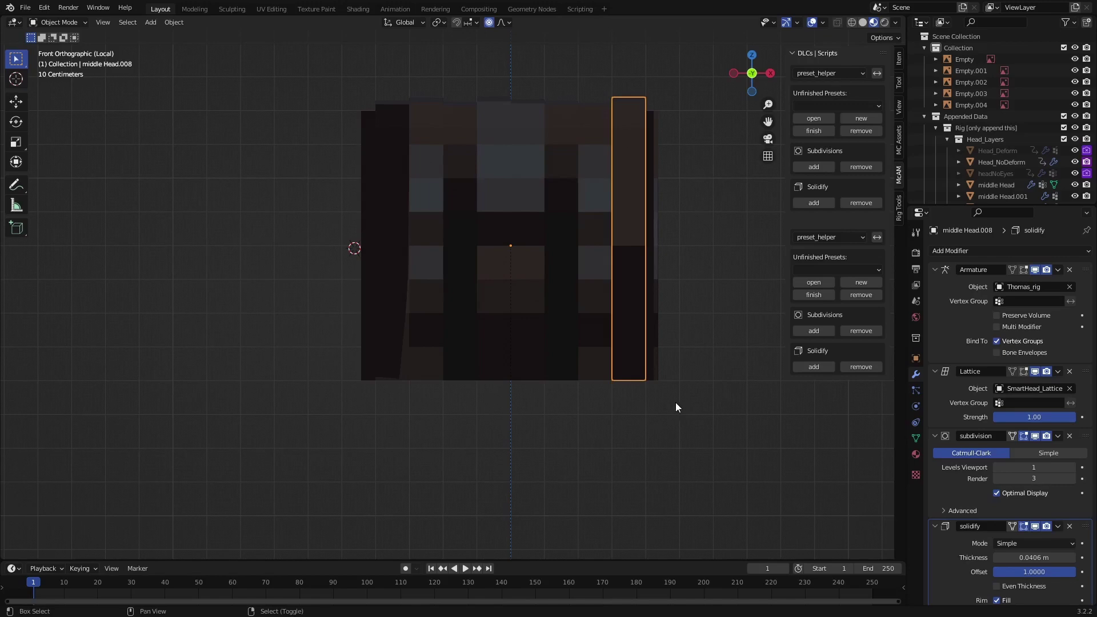
pyautogui.moveTo(676, 404); pyautogui.dragTo(584, 412, button='middle')
pyautogui.press('KP_1')
pyautogui.press('Tab')
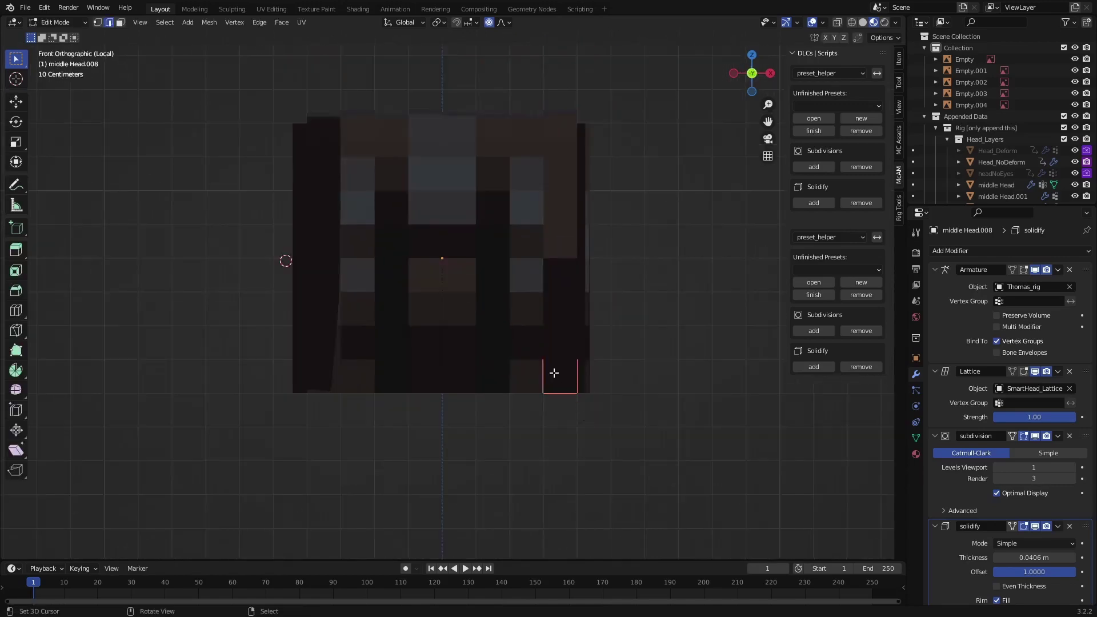
pyautogui.press('g')
pyautogui.click(681, 420)
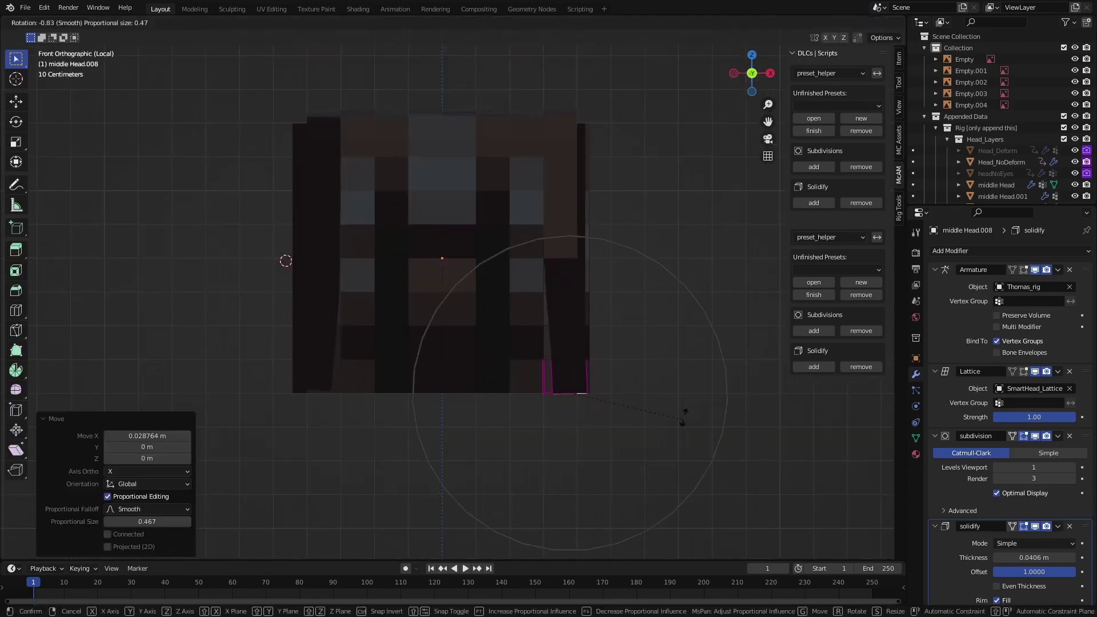
pyautogui.press('g')
pyautogui.press('Escape')
# - Reposition and tilt the Head.008 bottom face so its tip splays outward
pyautogui.press('g')
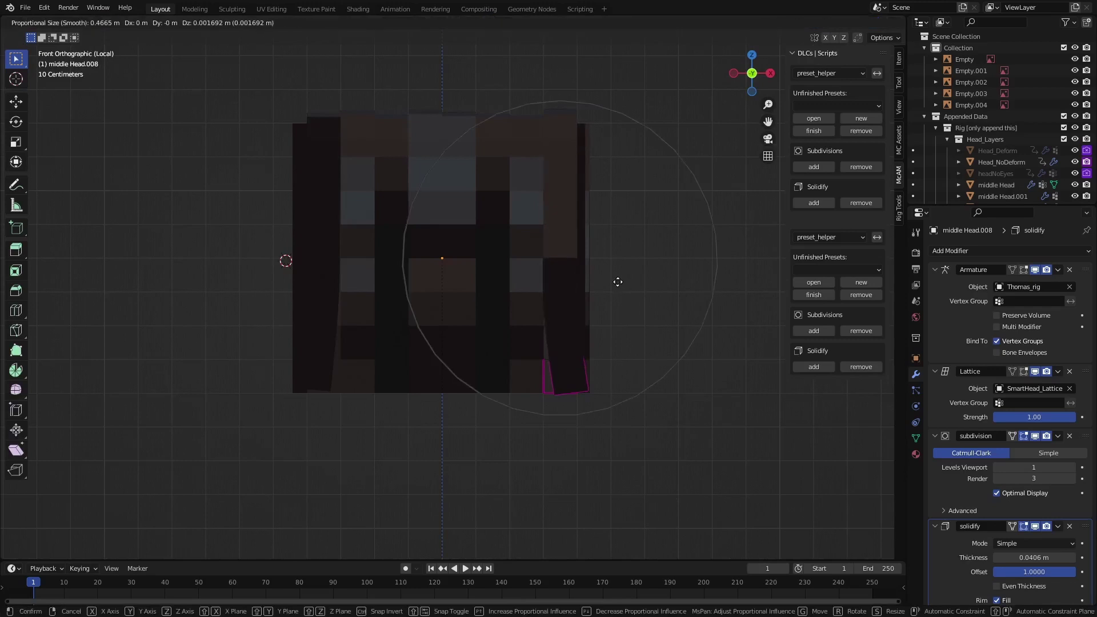
pyautogui.press('Escape')
pyautogui.press('g')
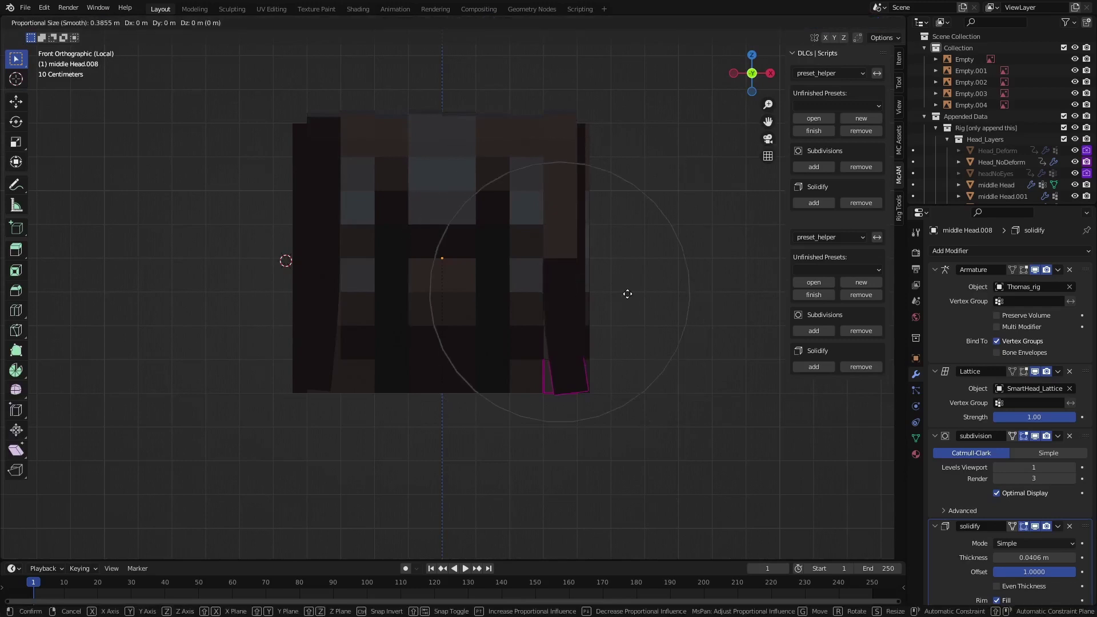
pyautogui.click(578, 403)
pyautogui.press('r')
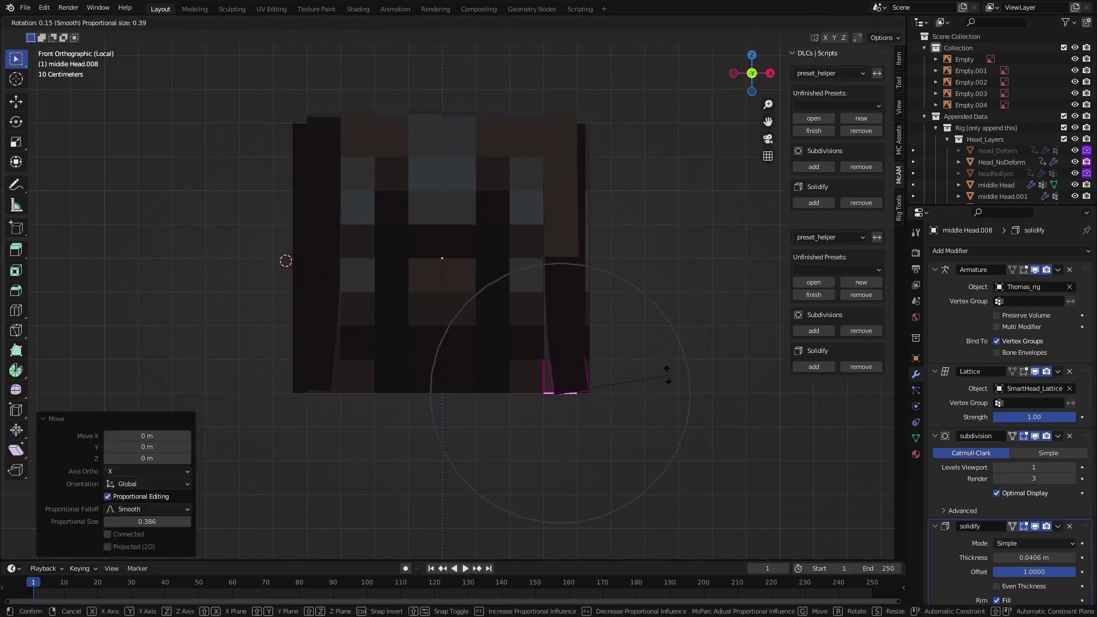
pyautogui.press('Escape')
pyautogui.press('Tab')
pyautogui.moveTo(503, 409); pyautogui.dragTo(520, 416, button='middle')
# - Select the front strands, adjust a strand's solidify thickness, and save the file
pyautogui.click(519, 416)
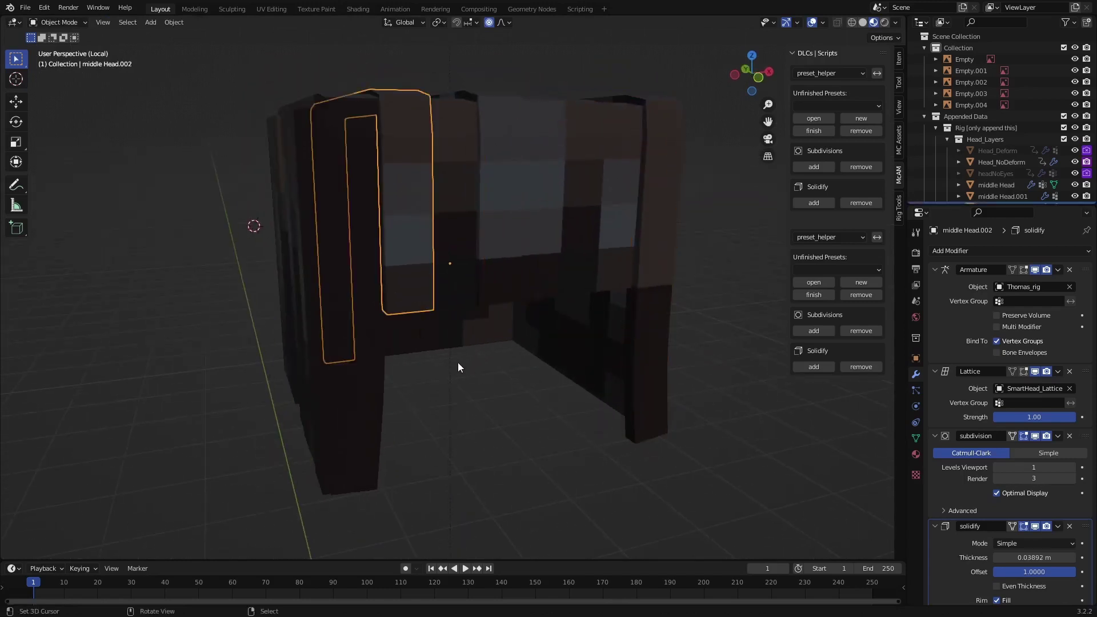
pyautogui.moveTo(457, 367); pyautogui.dragTo(415, 410, button='middle')
pyautogui.click(440, 294)
pyautogui.moveTo(440, 294); pyautogui.dragTo(480, 323, button='middle')
pyautogui.scroll(4, 449, 325)
pyautogui.moveTo(1034, 558); pyautogui.dragTo(1020, 558)
pyautogui.moveTo(571, 371); pyautogui.dragTo(512, 384, button='middle')
pyautogui.click(512, 385)
pyautogui.scroll(3, 513, 385)
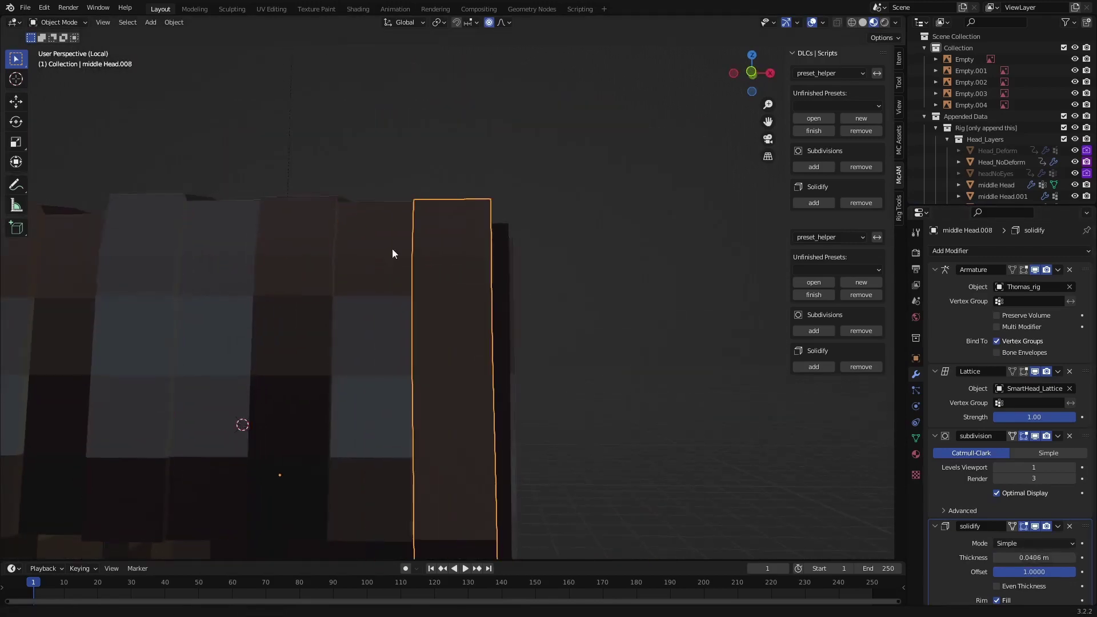
pyautogui.moveTo(392, 249); pyautogui.dragTo(308, 300, button='middle')
pyautogui.hotkey('ctrl', 's')
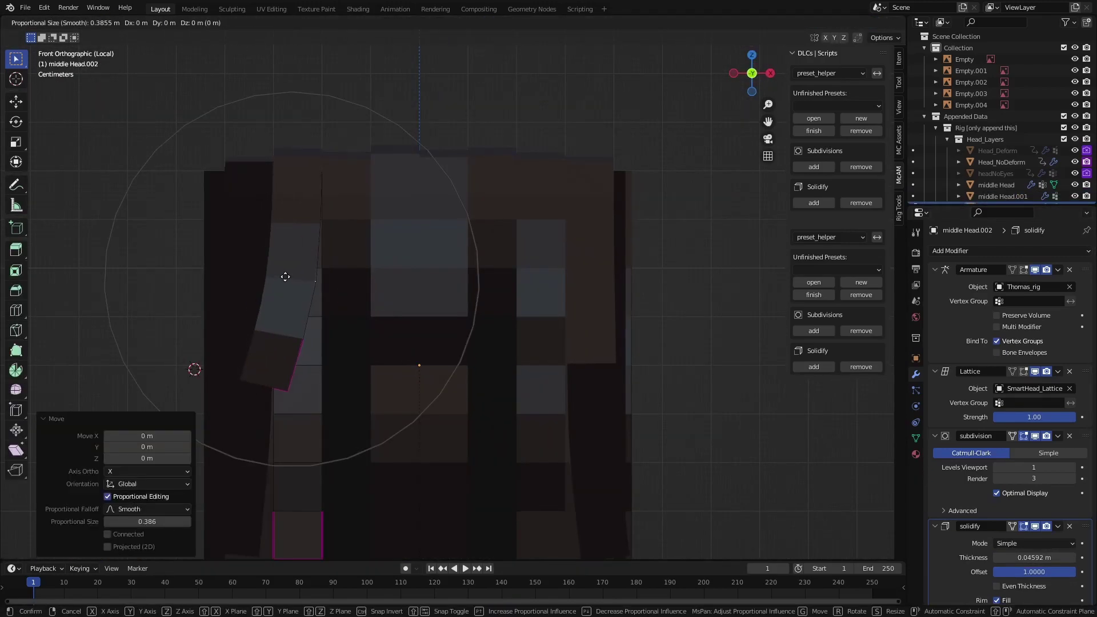
# - Curve a front strand by moving its edge and tip
pyautogui.click(264, 386)
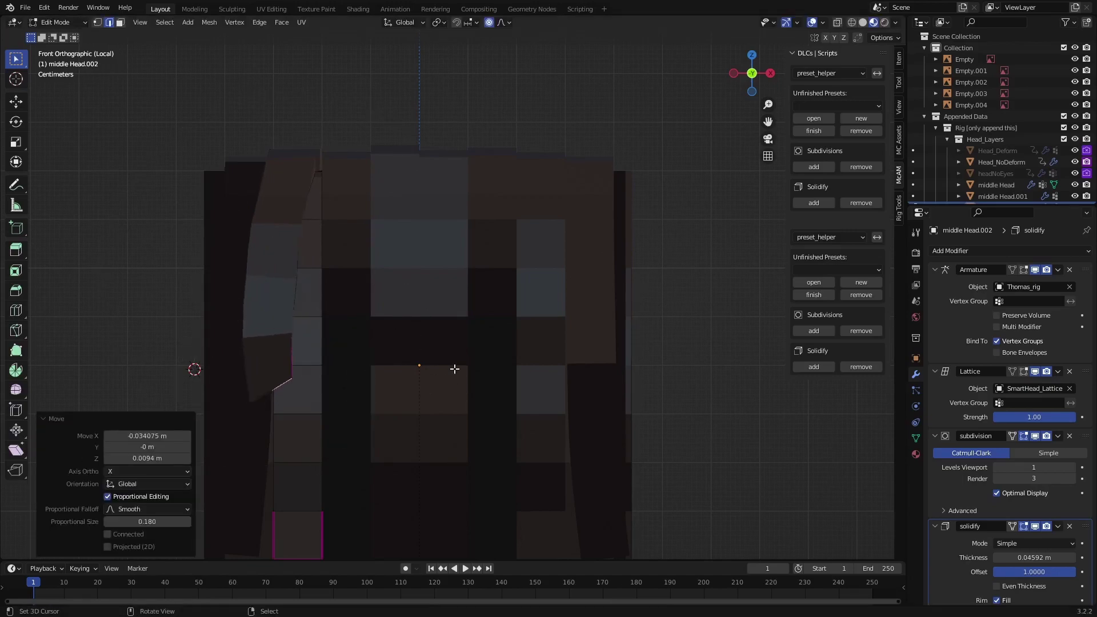
pyautogui.press('g')
pyautogui.scroll(-4, 288, 372)
pyautogui.click(288, 377)
pyautogui.moveTo(288, 377); pyautogui.dragTo(460, 294, button='middle')
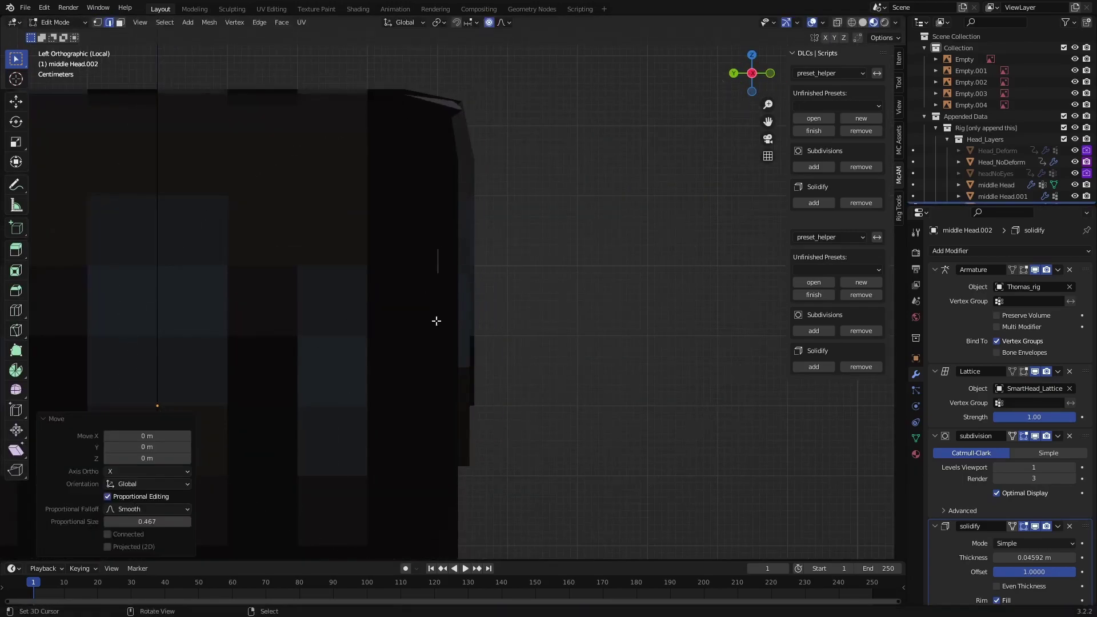
pyautogui.press('g')
pyautogui.scroll(15, 612, 372)
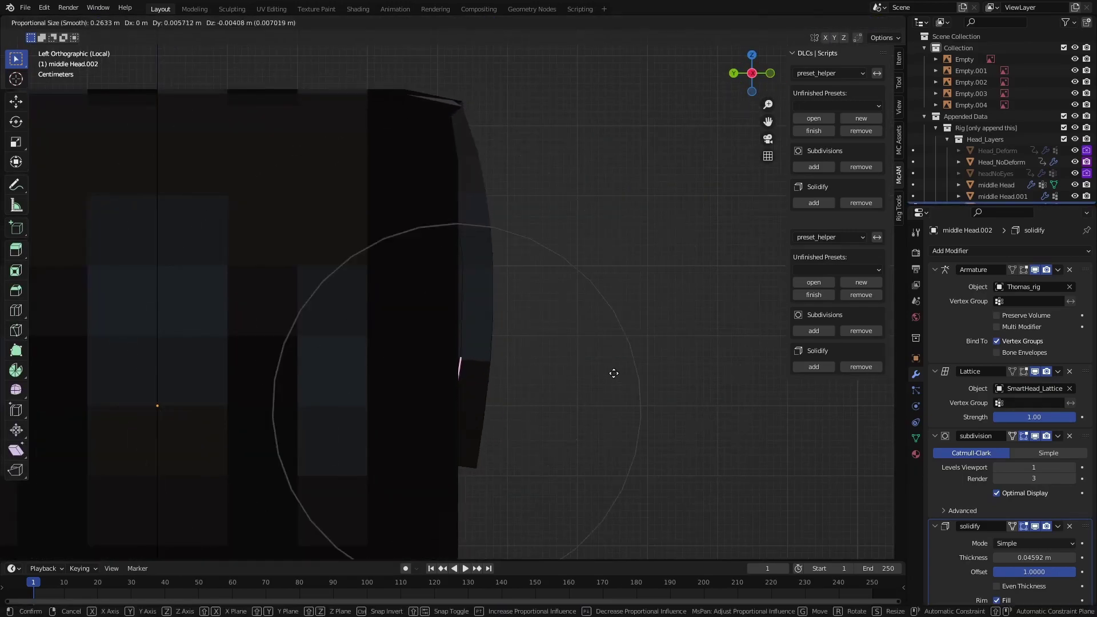
pyautogui.click(628, 414)
pyautogui.press('r')
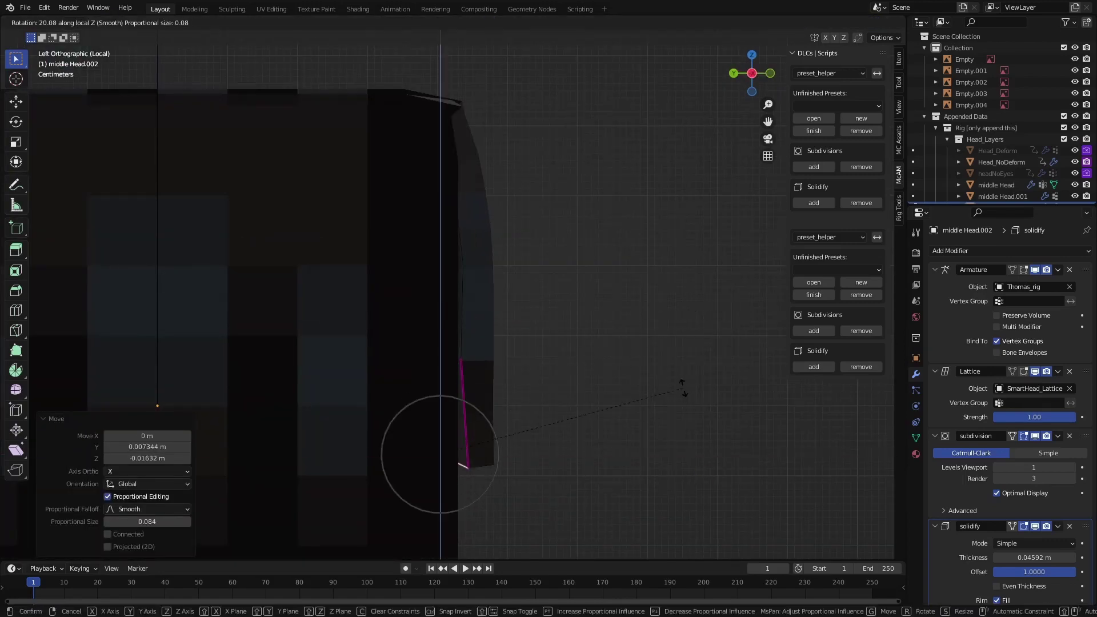
pyautogui.moveTo(684, 389); pyautogui.dragTo(633, 455, button='middle')
pyautogui.press('Escape')
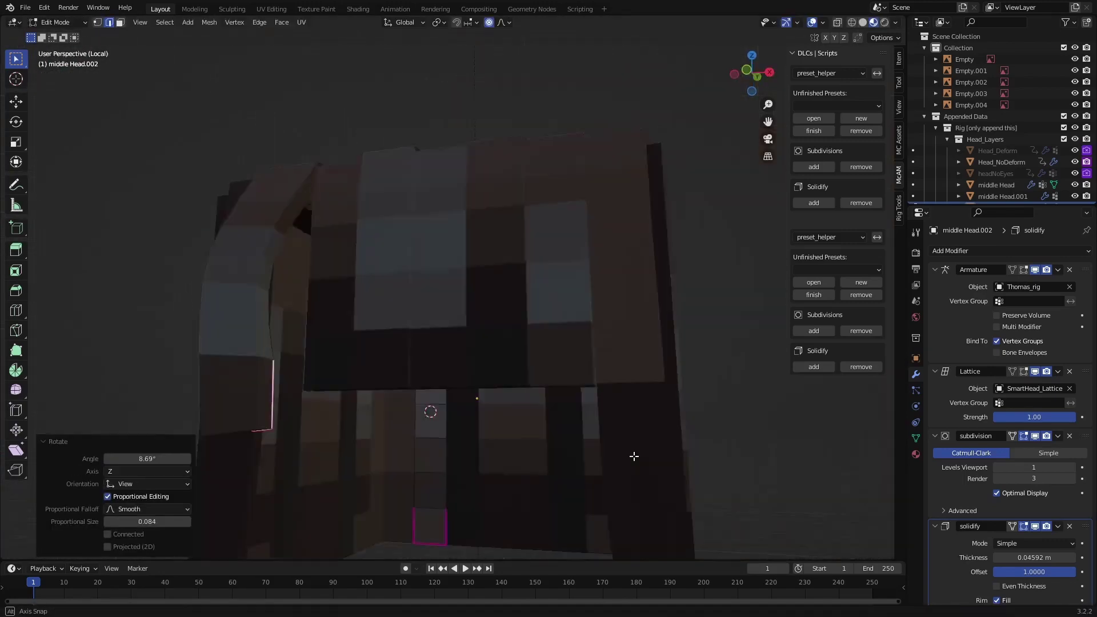
pyautogui.press('g')
# - Shift another strand's bottom edges to bend its tip, then save with Ctrl+S
pyautogui.click(573, 456)
pyautogui.press('g')
pyautogui.click(546, 363)
pyautogui.press('Tab')
pyautogui.moveTo(546, 364); pyautogui.dragTo(561, 481, button='middle')
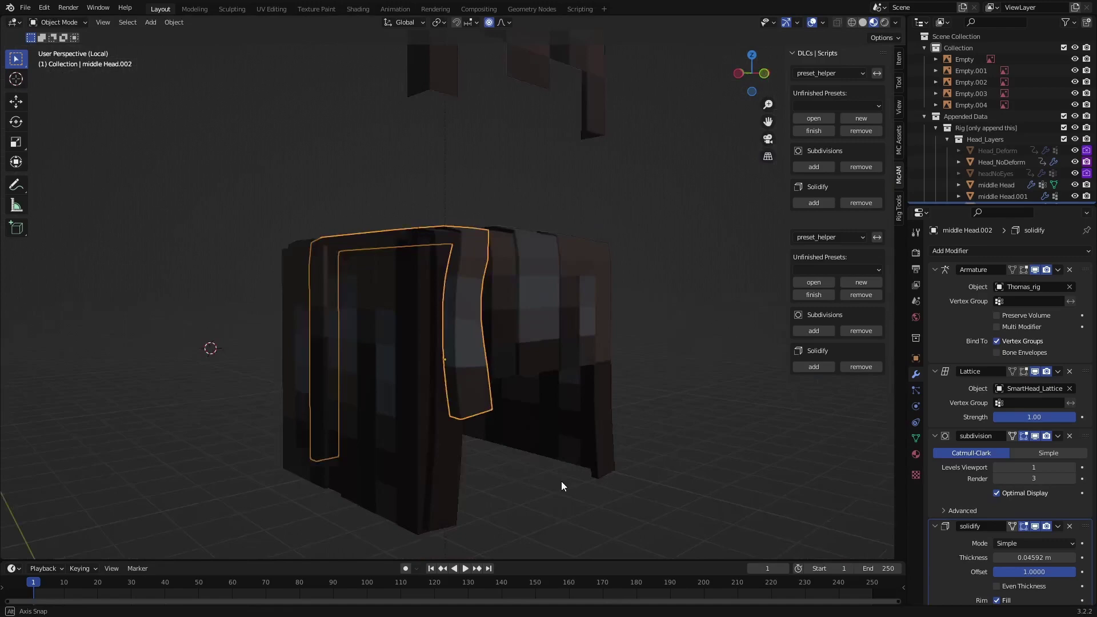
pyautogui.press('Tab')
pyautogui.press('g')
pyautogui.click(652, 423)
pyautogui.press('Tab')
pyautogui.hotkey('ctrl', 's')
# - Rotate and move the next strand's bottom face so its tip curves
pyautogui.click(523, 332)
pyautogui.press('Tab')
pyautogui.press('r')
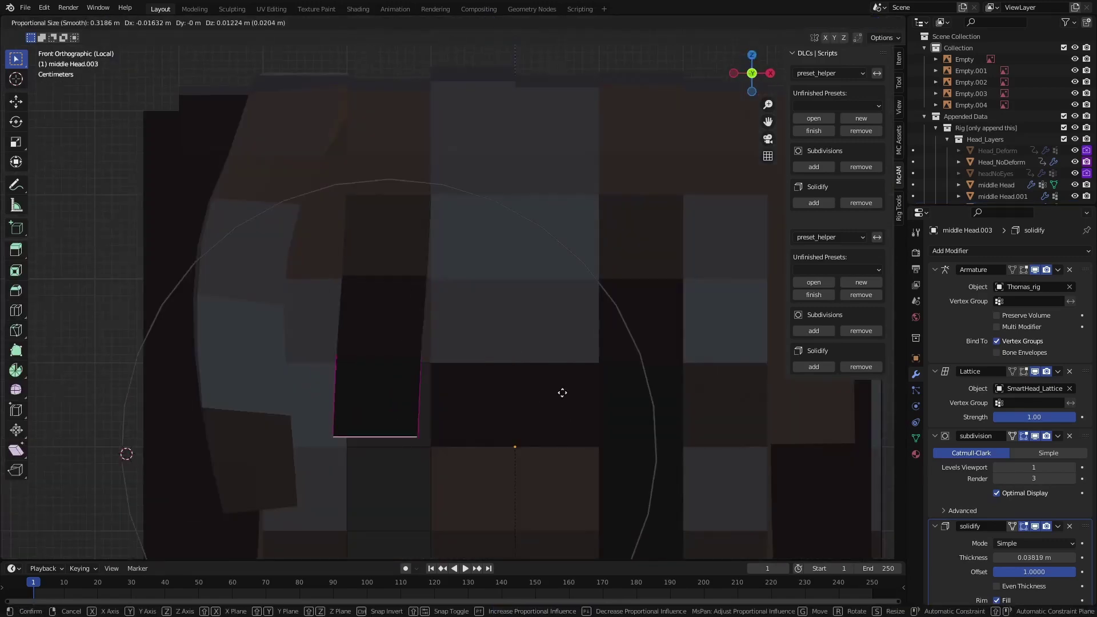
pyautogui.click(529, 410)
pyautogui.scroll(10, 529, 409)
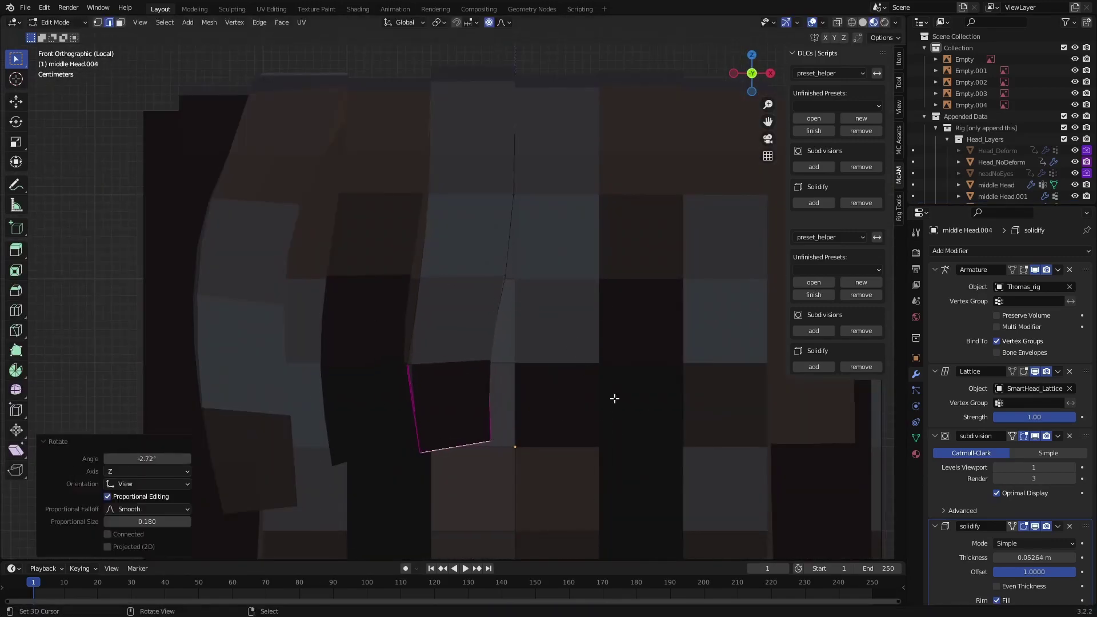
pyautogui.press('g')
pyautogui.click(690, 465)
pyautogui.scroll(-2, 516, 394)
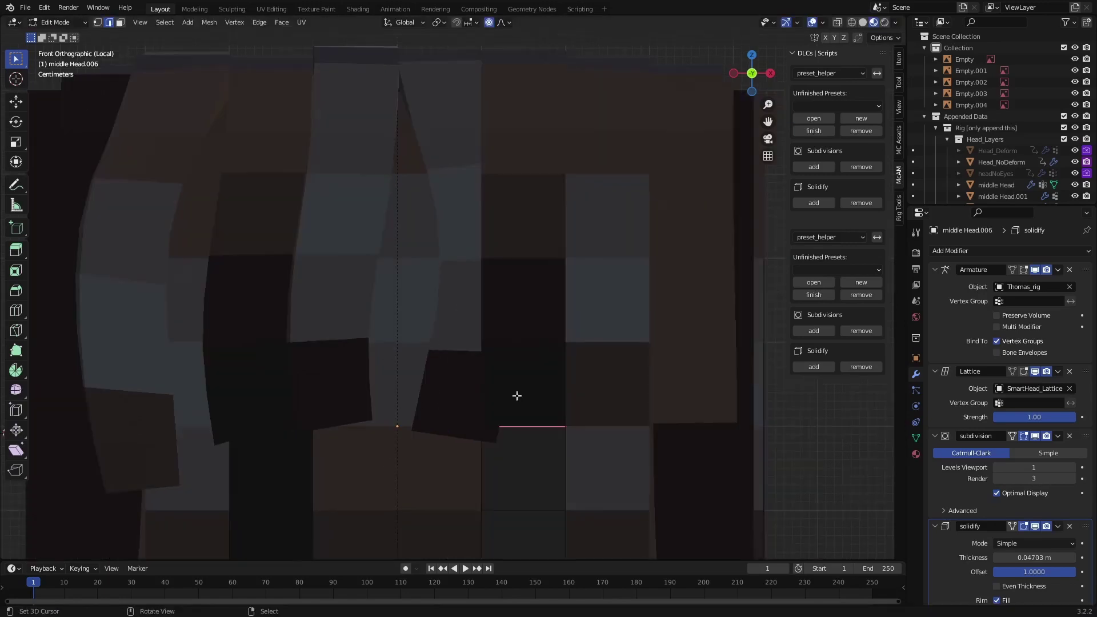
pyautogui.press('Tab')
# - Reshape another strand by moving its bottom edge
pyautogui.click(622, 318)
pyautogui.press('Tab')
pyautogui.click(555, 366)
pyautogui.press('g')
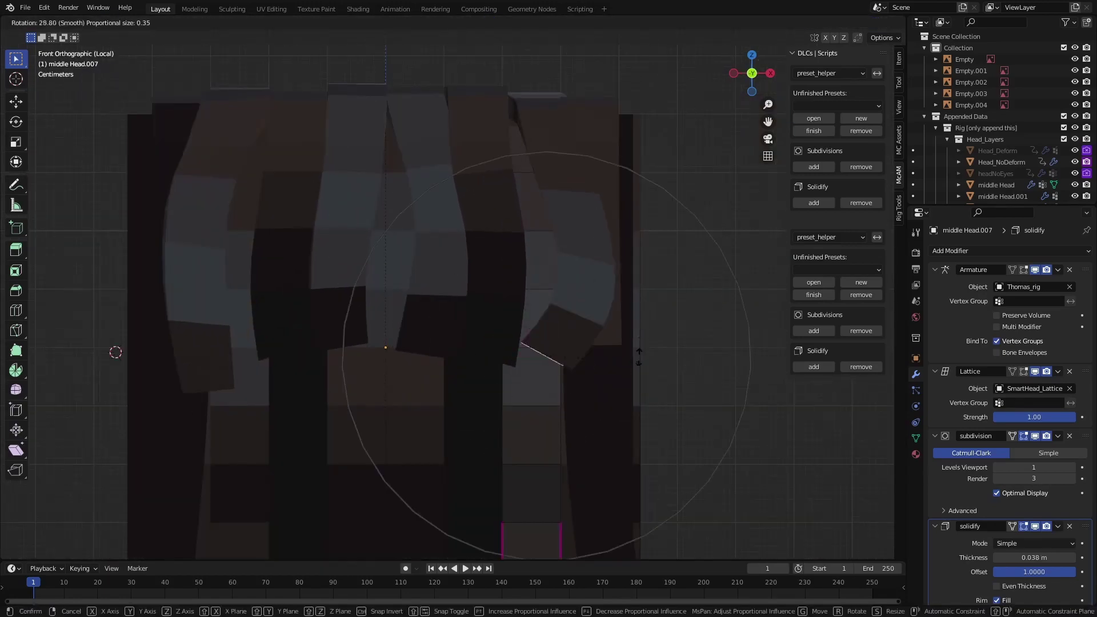
pyautogui.scroll(3, 567, 371)
pyautogui.click(527, 294)
pyautogui.press('Tab')
pyautogui.moveTo(527, 294)
pyautogui.mouseDown(button='middle')
pyautogui.moveTo(679, 266)
pyautogui.moveTo(625, 152)
pyautogui.moveTo(532, 312)
pyautogui.mouseUp(button='middle')
# - From the right side view, move the side strand's edges along Y and switch to wireframe
pyautogui.click(532, 311)
pyautogui.press('Tab')
pyautogui.moveTo(442, 280); pyautogui.dragTo(553, 324, button='middle')
pyautogui.press('KP_3')
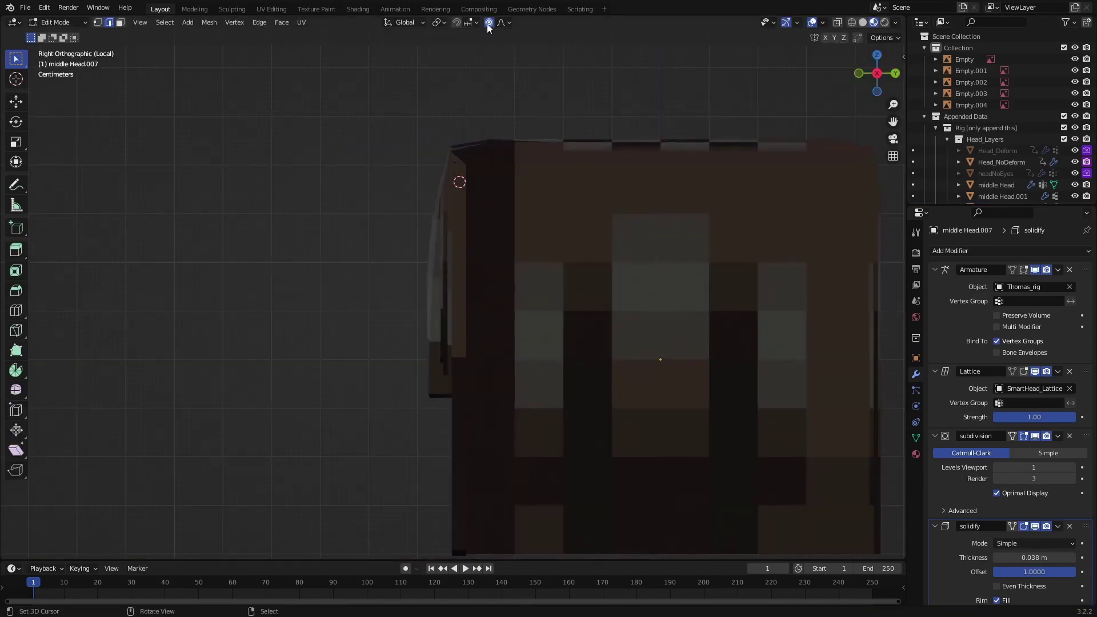
pyautogui.press('g')
pyautogui.press('y')
pyautogui.click(477, 299)
pyautogui.press('z')
pyautogui.click(415, 299)
pyautogui.moveTo(433, 224); pyautogui.dragTo(531, 263)
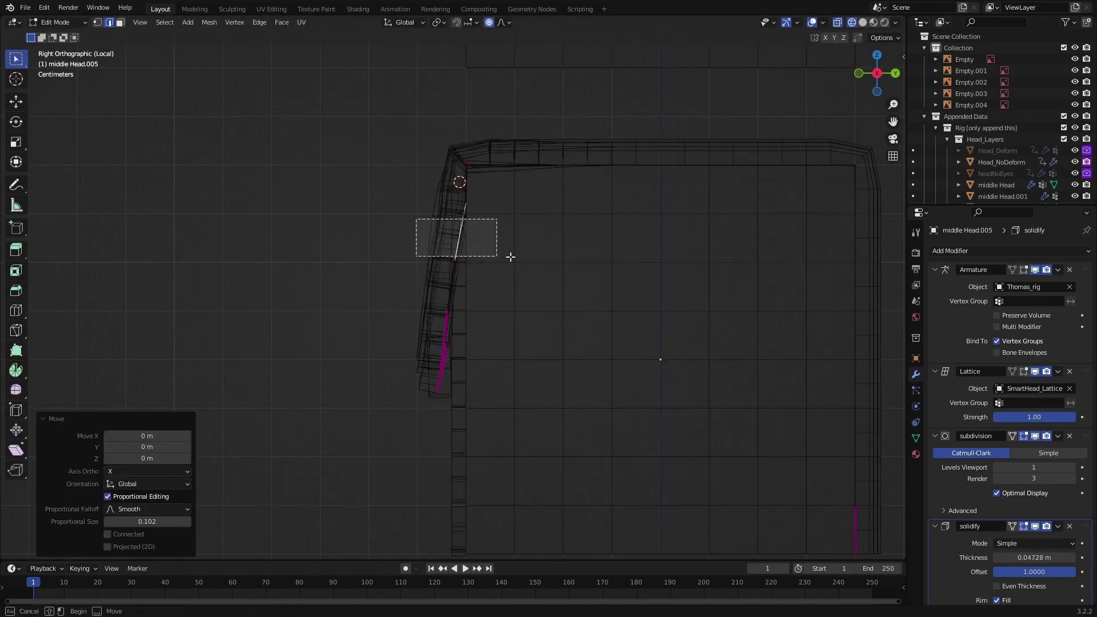
pyautogui.press('Tab')
# - Reshape one more strand from front view, show its transform properties, and save again
pyautogui.moveTo(531, 263); pyautogui.dragTo(576, 359, button='middle')
pyautogui.click(576, 358)
pyautogui.press('KP_3')
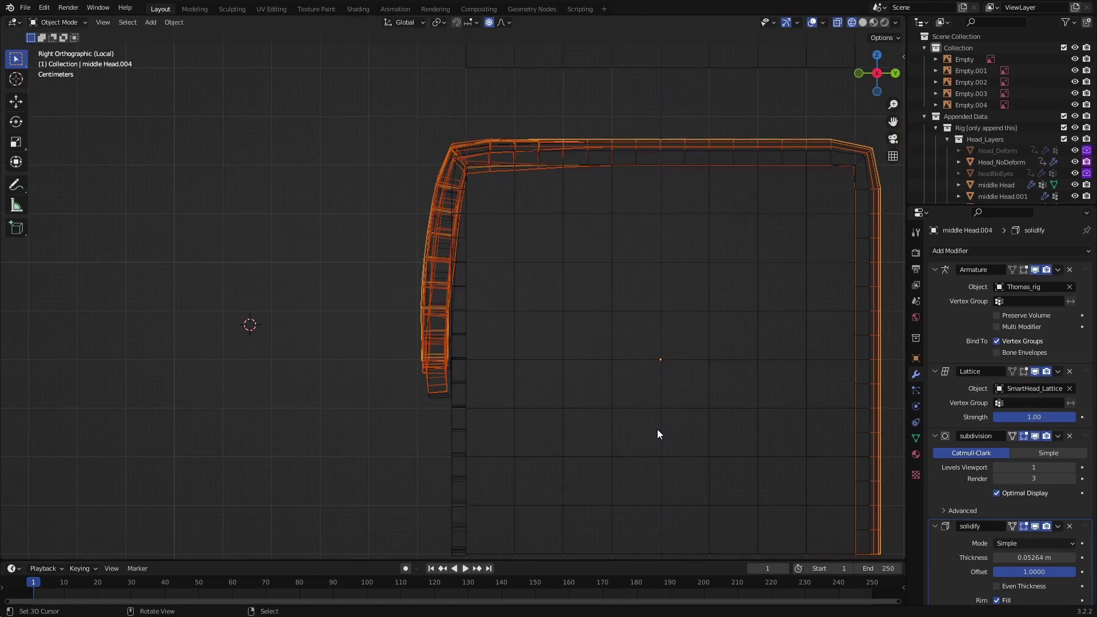
pyautogui.press('KP_1')
pyautogui.click(592, 316)
pyautogui.press('g')
pyautogui.click(612, 348)
pyautogui.press('n')
pyautogui.moveTo(612, 355); pyautogui.dragTo(584, 398, button='middle')
pyautogui.click(584, 398)
pyautogui.hotkey('ctrl', 's')
pyautogui.scroll(3, 584, 398)
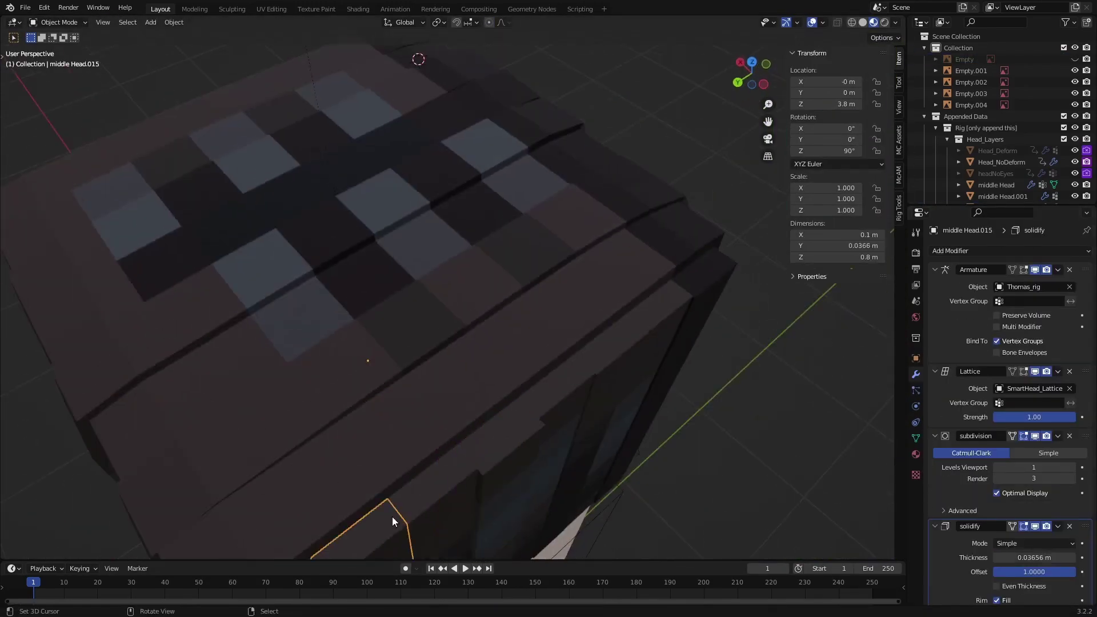
# - Isolate a strand in local view and move the hair strands into a new Hair_Main collection
pyautogui.click(560, 388)
pyautogui.press('KP_Divide')
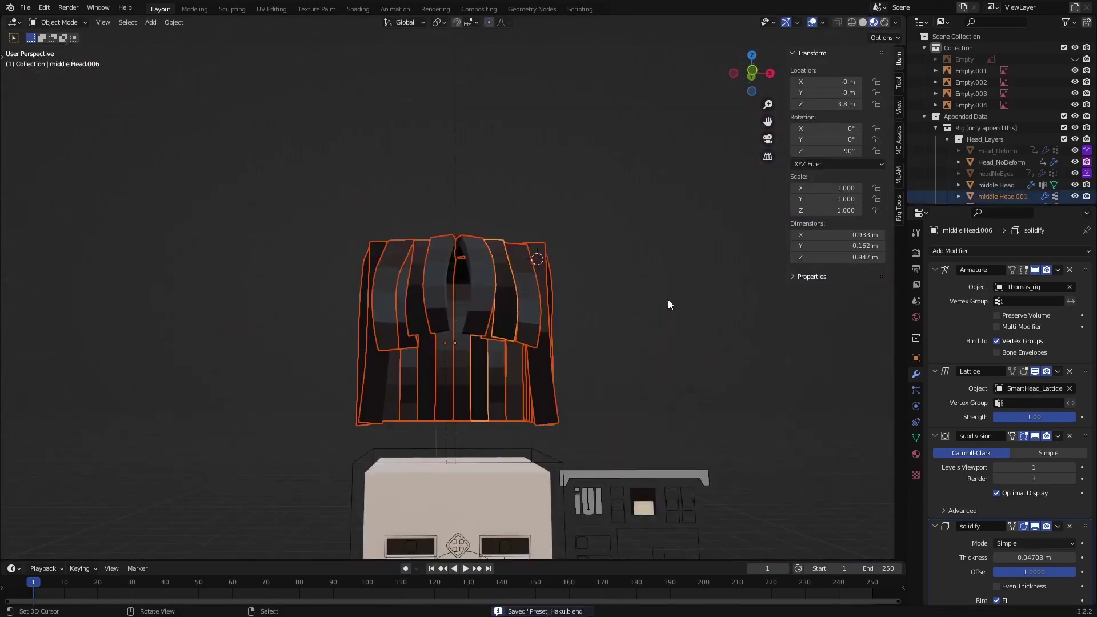
pyautogui.click(660, 335)
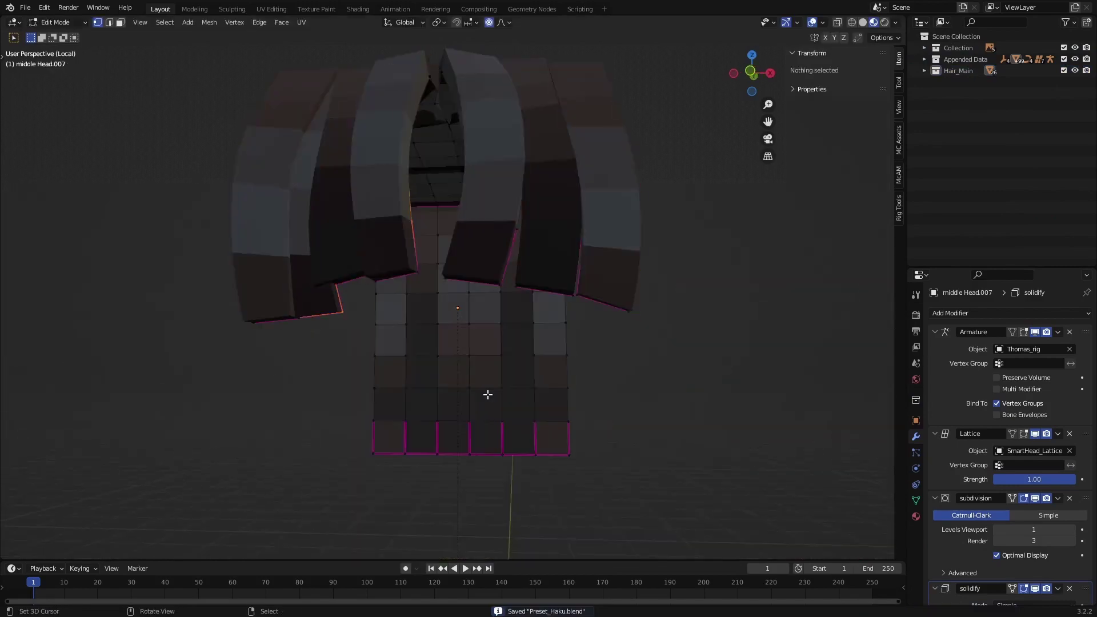
pyautogui.press('g')
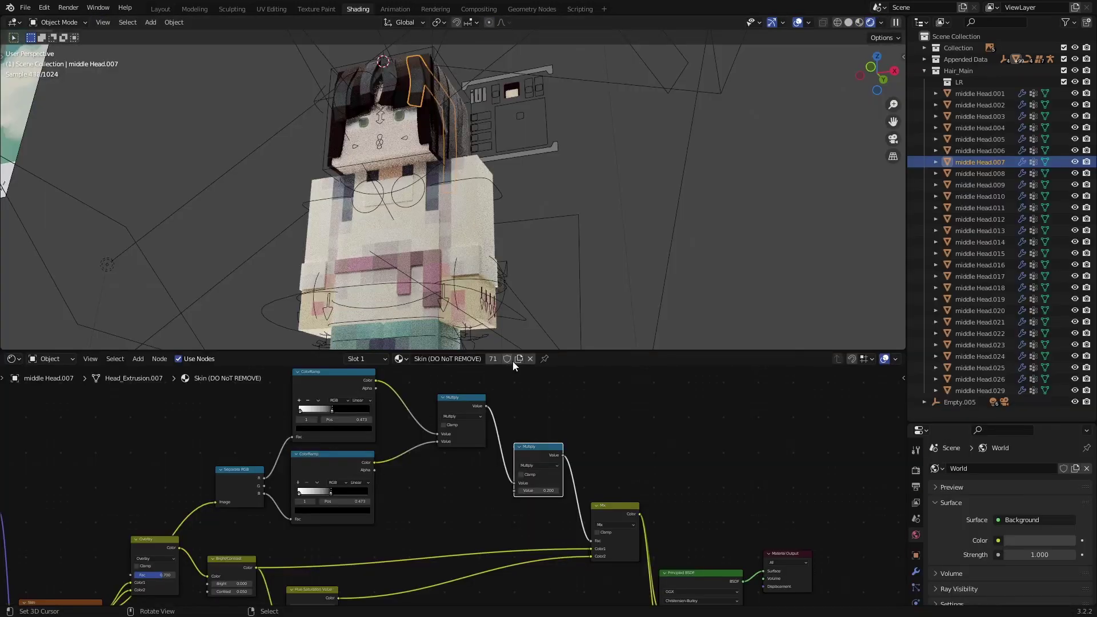
# - Make middle Head.007's material a single-user copy and rename it Hair
pyautogui.click(517, 361)
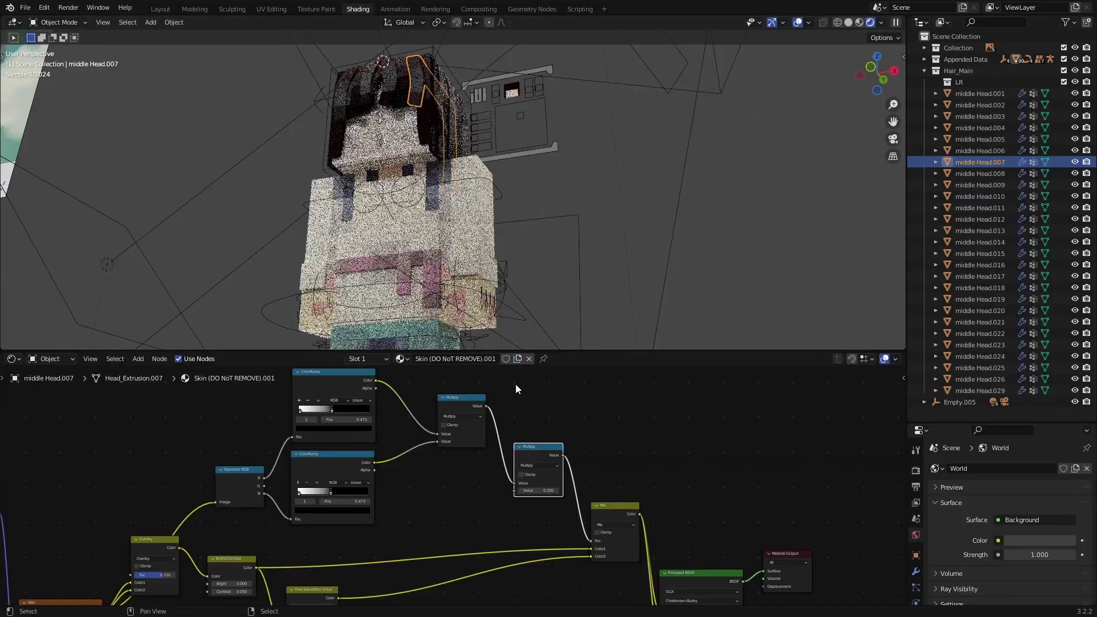
pyautogui.click(415, 86)
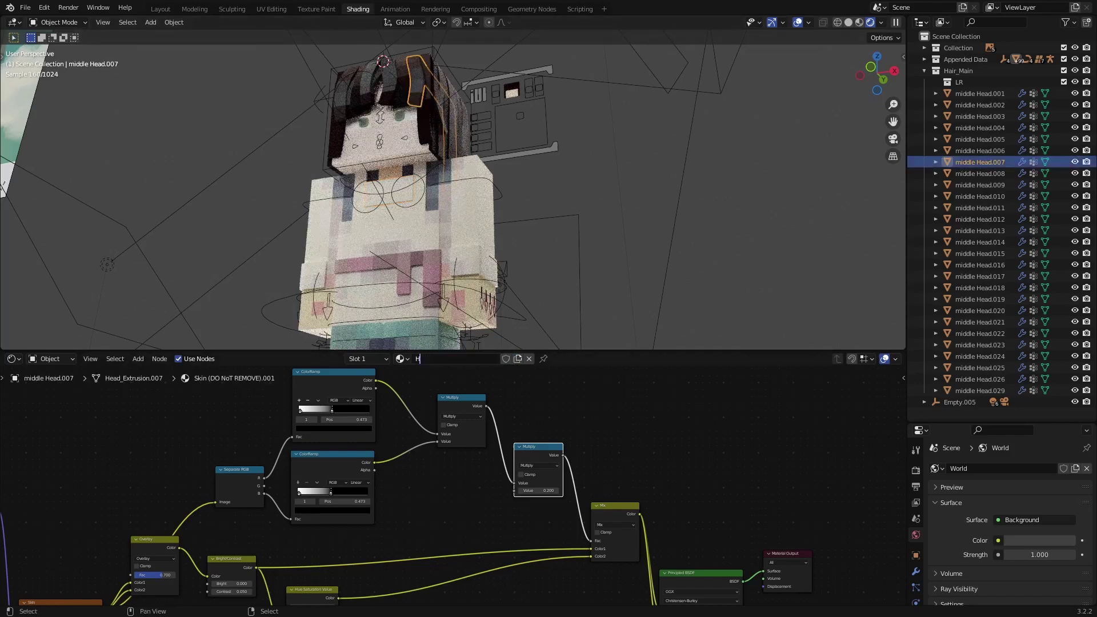
pyautogui.press('Return')
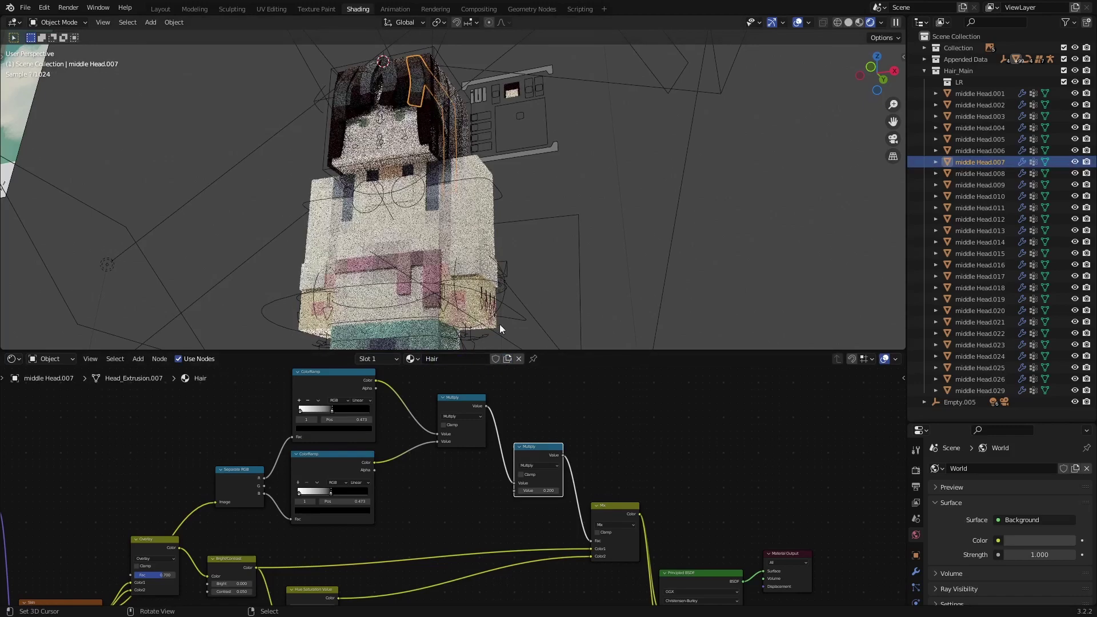
# - Link the Hair material from middle Head.007 to strands middle Head.001 through Head.029
pyautogui.click(984, 94)
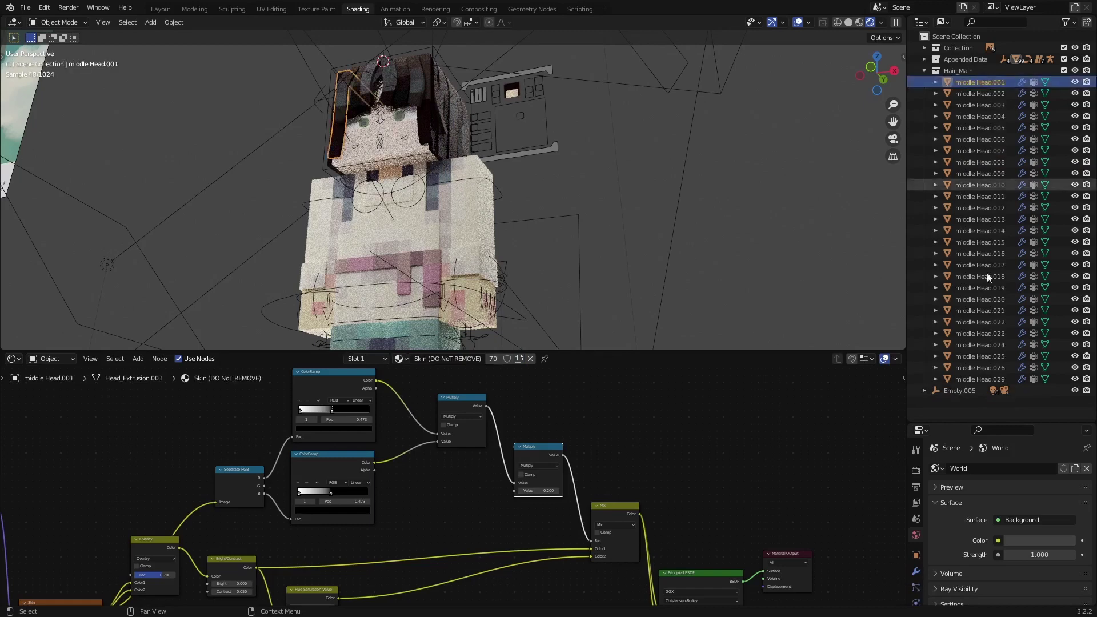
pyautogui.keyDown('shift'); pyautogui.click(970, 379); pyautogui.keyUp('shift')
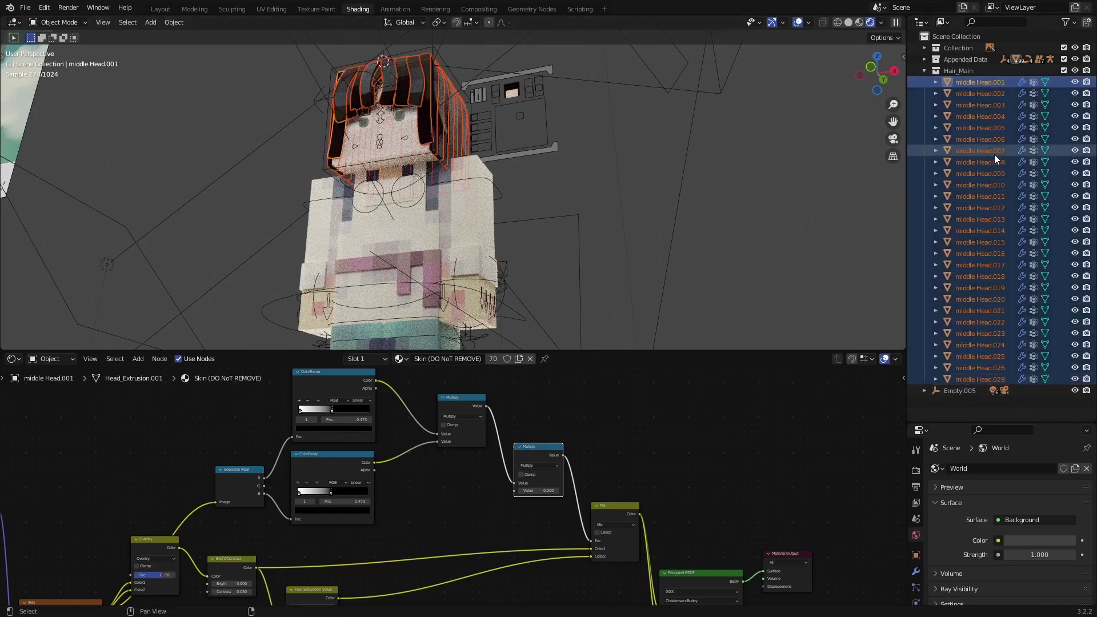
pyautogui.keyDown('shift'); pyautogui.click(994, 153); pyautogui.keyUp('shift')
pyautogui.keyDown('shift'); pyautogui.click(995, 380); pyautogui.keyUp('shift')
pyautogui.press('F3')
pyautogui.write('material')
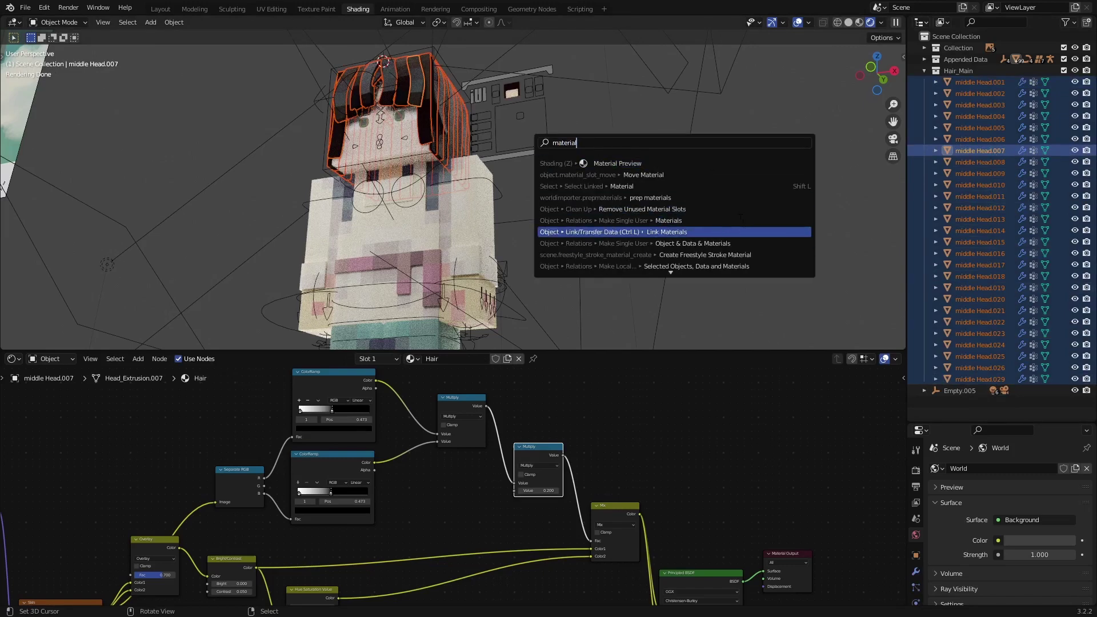
pyautogui.press('Return')
pyautogui.hotkey('ctrl', 'l')
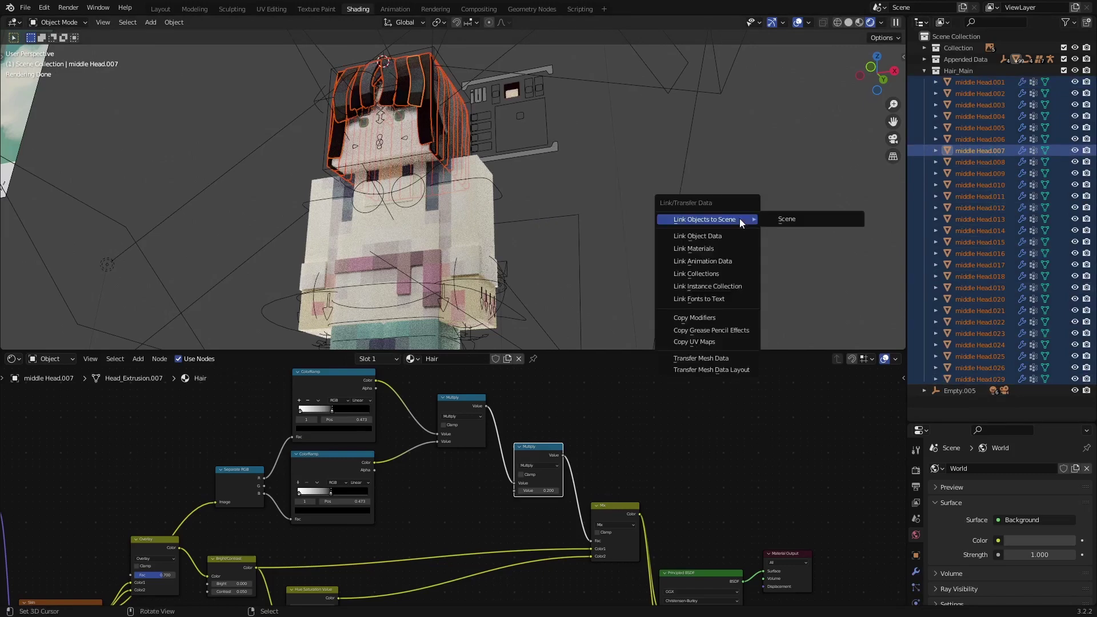
pyautogui.click(703, 251)
# - Select only middle Head.008 and box-select the old colour-adjustment nodes in its node tree
pyautogui.click(341, 103)
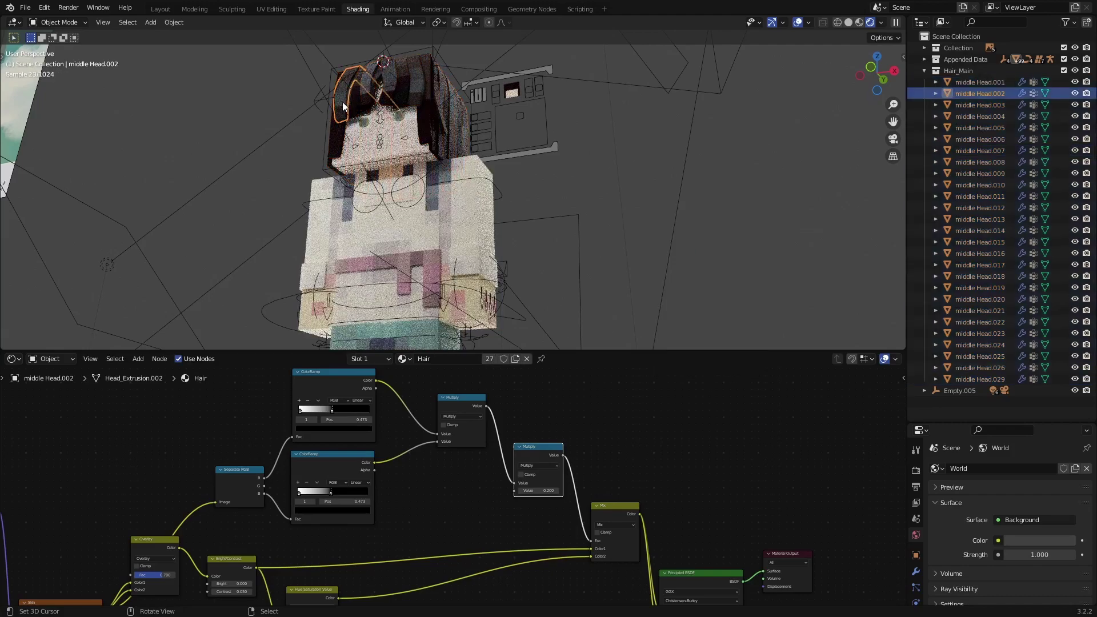
pyautogui.click(426, 87)
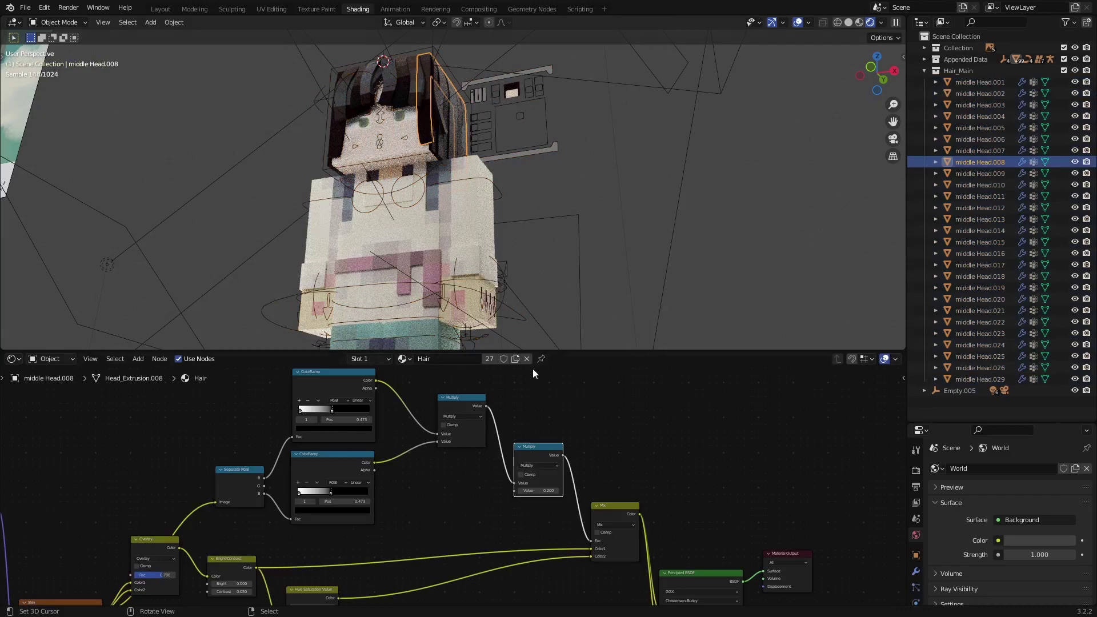
pyautogui.scroll(2, 594, 477)
pyautogui.scroll(-3, 583, 492)
pyautogui.moveTo(204, 406); pyautogui.dragTo(594, 523)
pyautogui.moveTo(526, 509); pyautogui.dragTo(394, 469, button='middle')
# - Delete the colour-adjustment nodes and feed the Skin texture into a Color-blend Mix node
pyautogui.scroll(2, 396, 526)
pyautogui.scroll(-1, 270, 483)
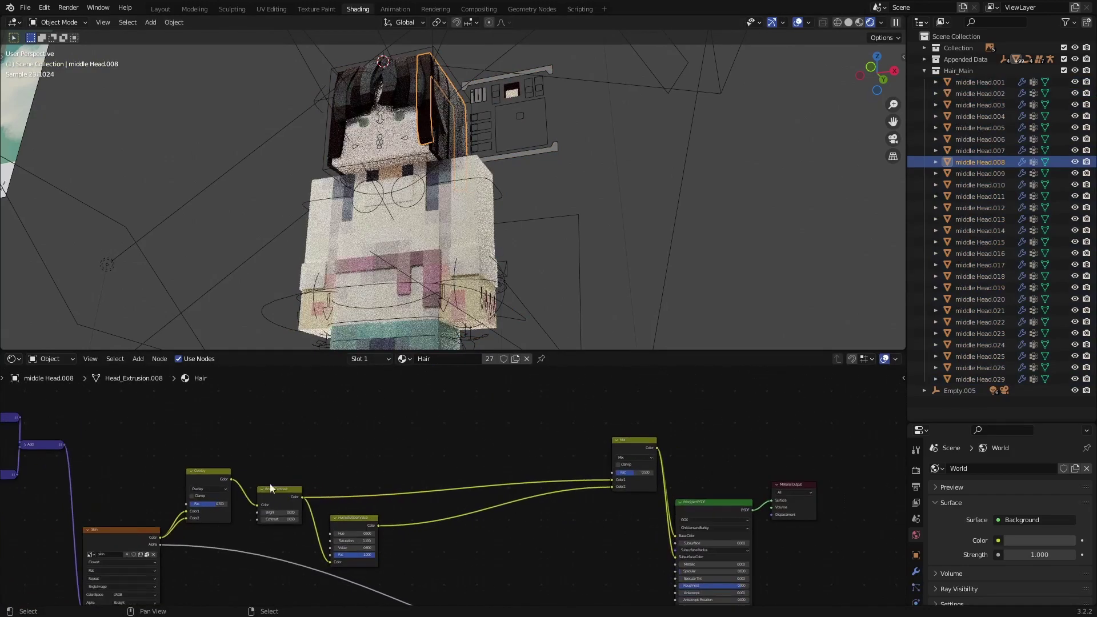
pyautogui.press('x')
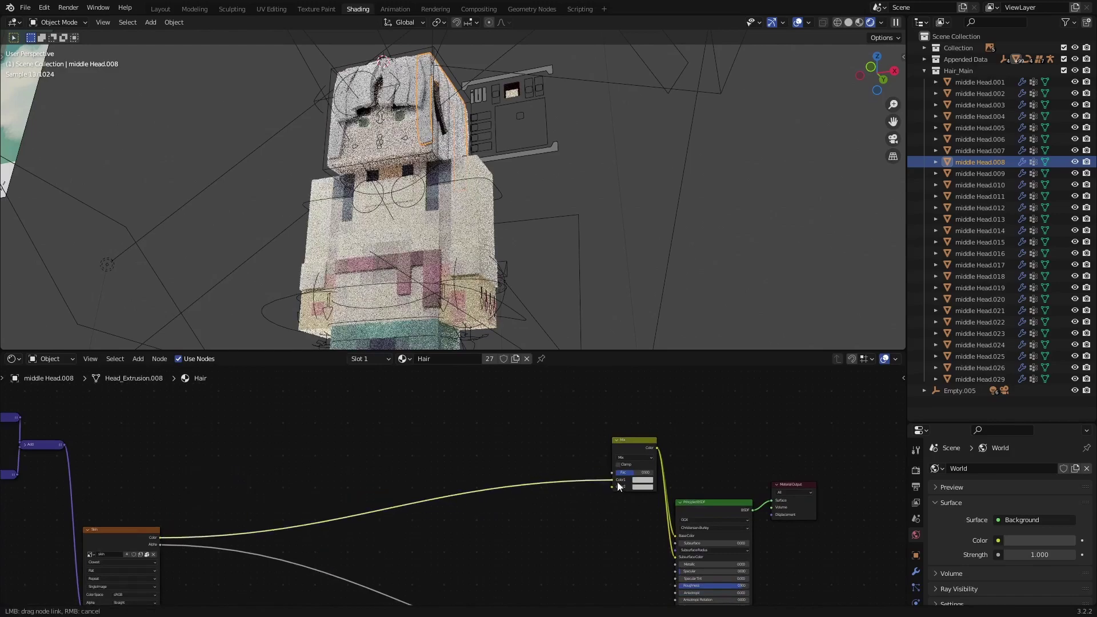
pyautogui.moveTo(612, 481); pyautogui.dragTo(612, 480)
pyautogui.moveTo(619, 455); pyautogui.dragTo(417, 487, button='middle')
pyautogui.scroll(2, 417, 534)
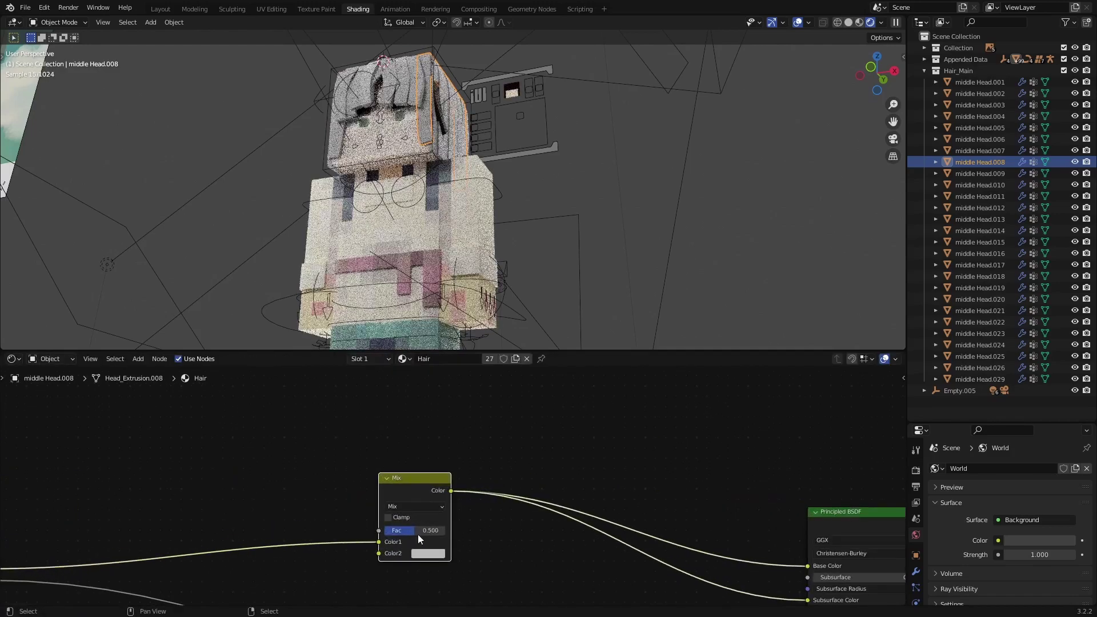
pyautogui.click(416, 506)
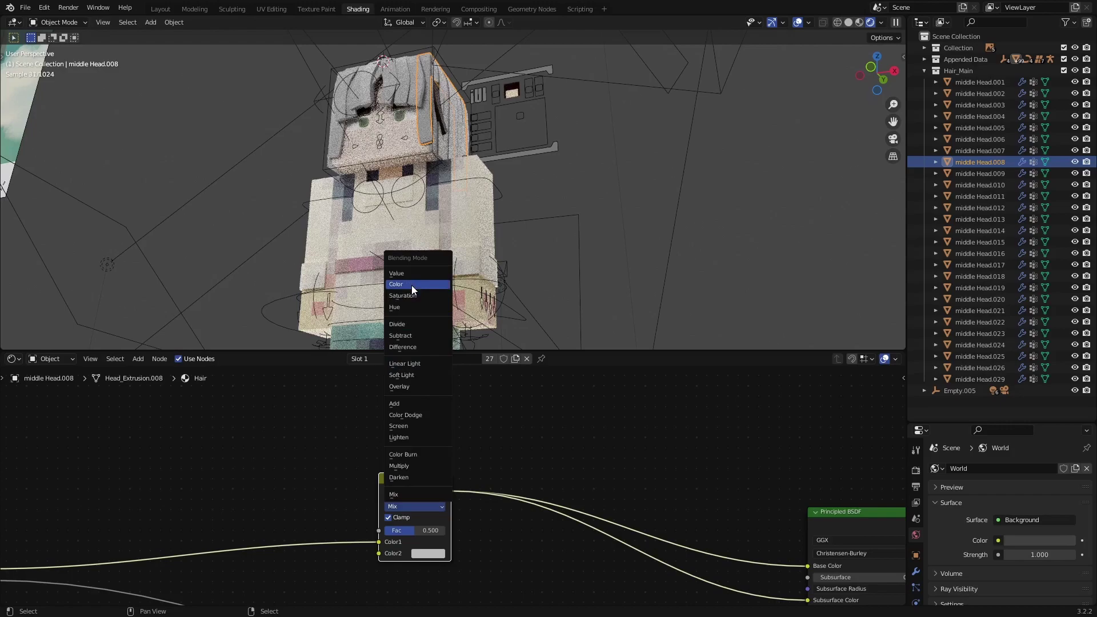
# - Insert a Saturation Mix node before the Color node with factor 1.000
pyautogui.scroll(1, 546, 426)
pyautogui.hotkey('shift', 'a')
pyautogui.click(297, 403)
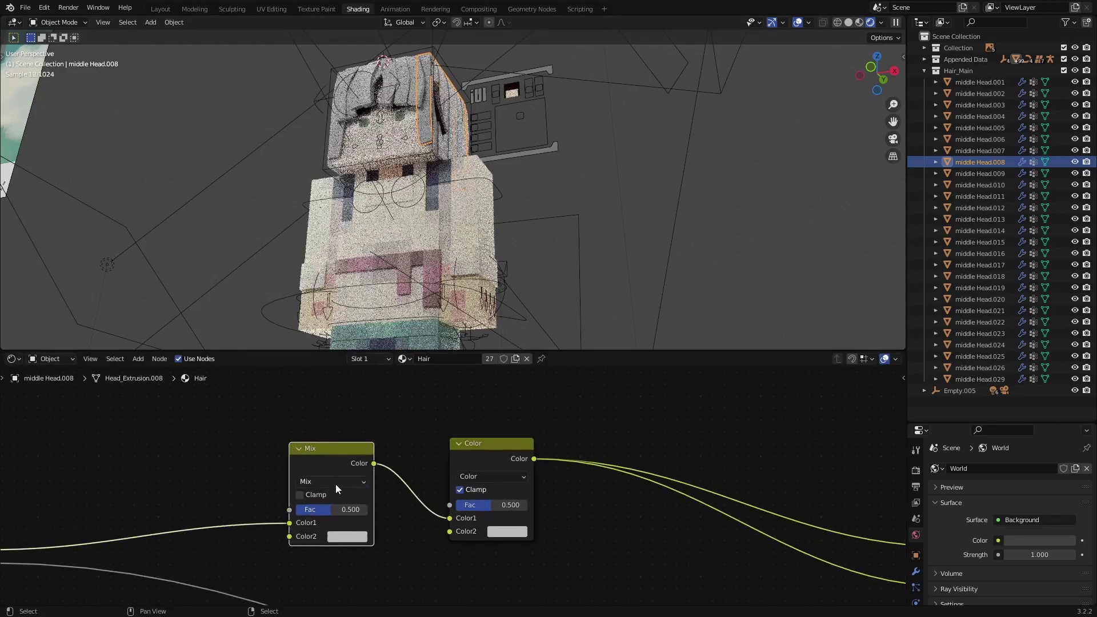
pyautogui.click(335, 485)
pyautogui.click(330, 235)
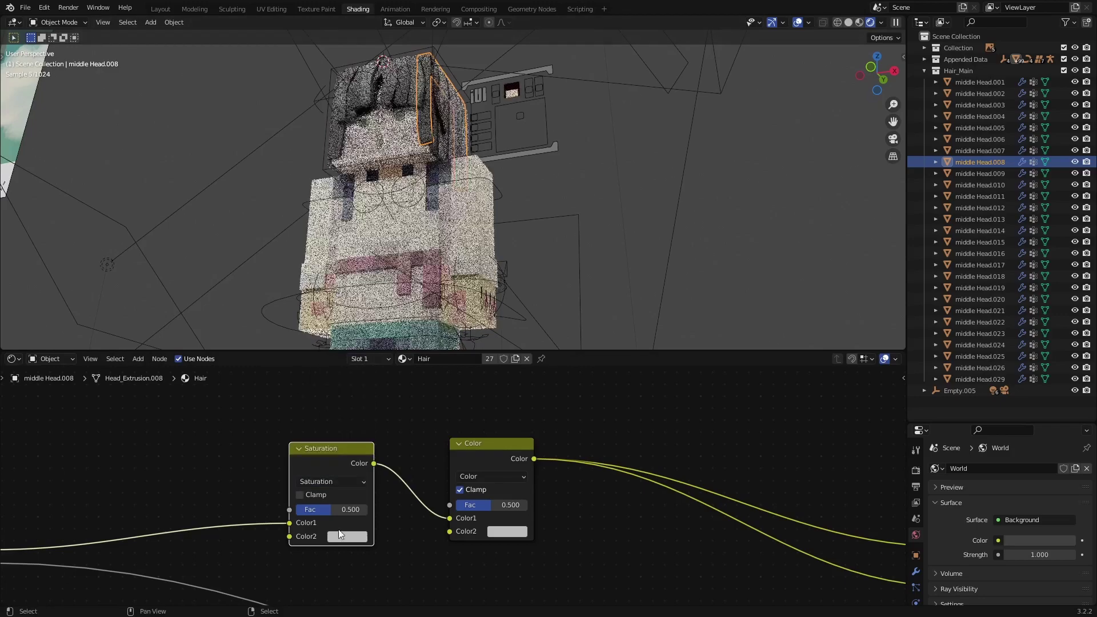
pyautogui.moveTo(331, 509); pyautogui.dragTo(368, 509)
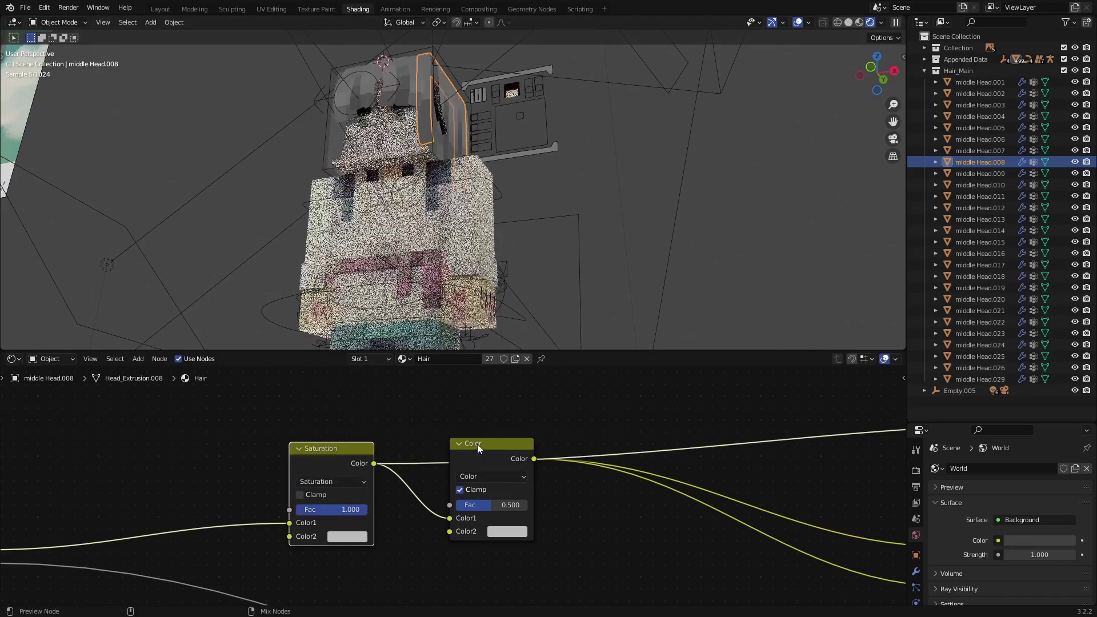
# - Tint the hair green via Color2, set Specular to 0 and Roughness to 0.2
pyautogui.click(506, 531)
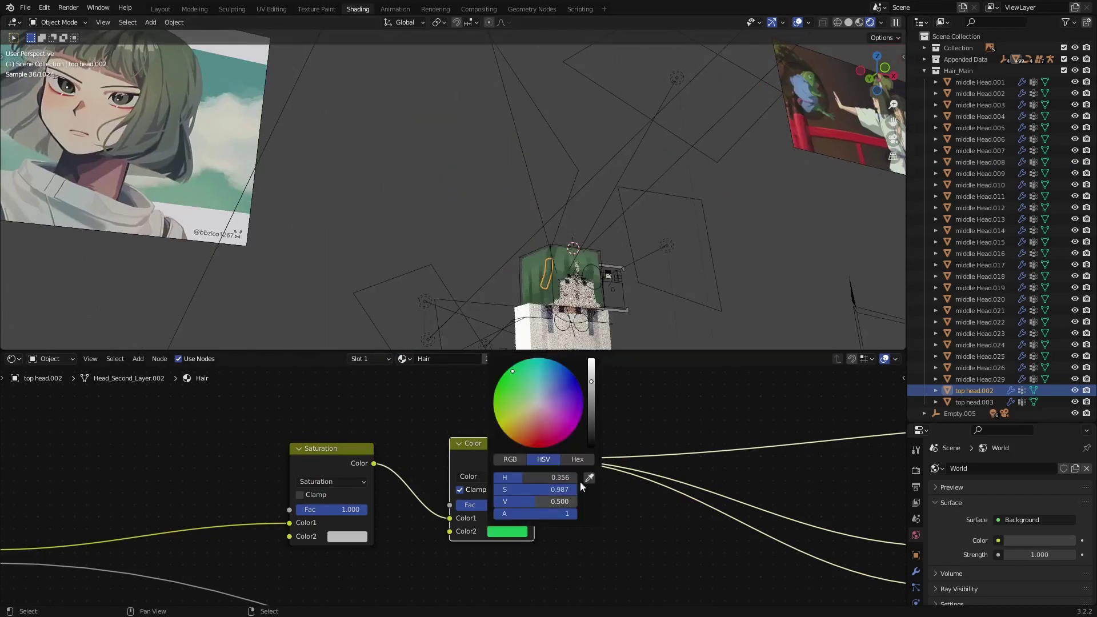
pyautogui.click(496, 520)
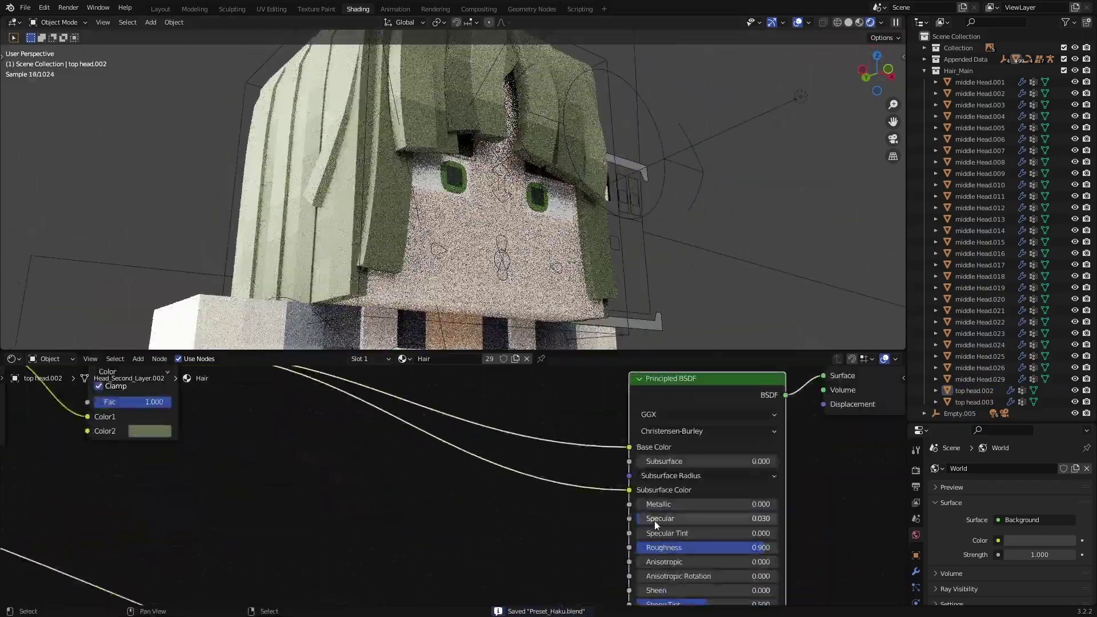
pyautogui.press('BackSpace')
pyautogui.press('BackSpace')
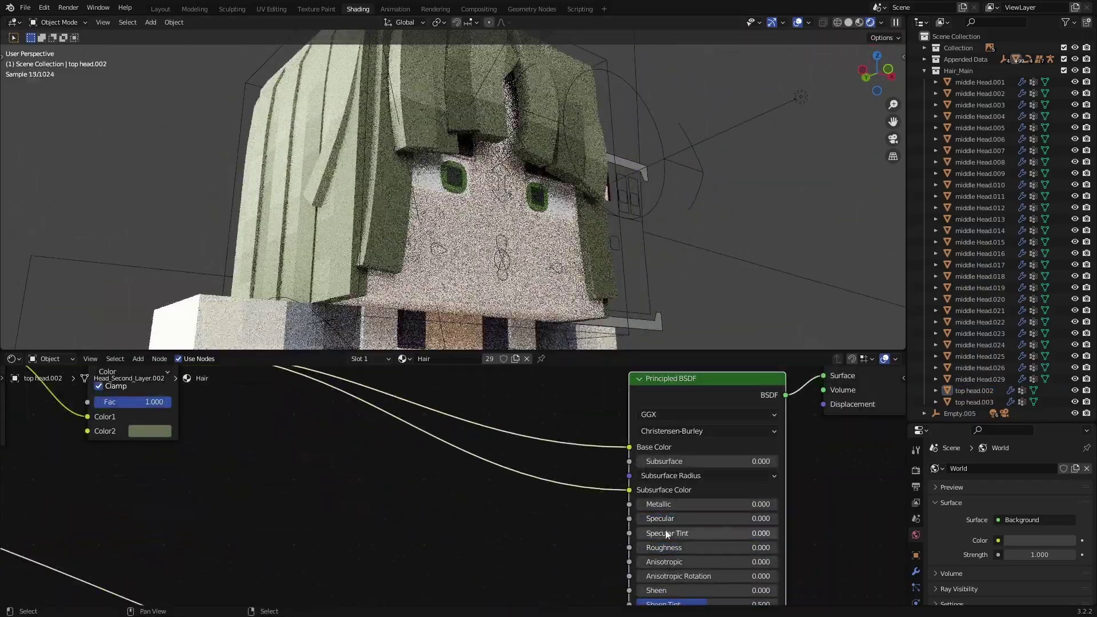
pyautogui.moveTo(666, 547)
pyautogui.mouseDown()
pyautogui.moveTo(720, 547)
pyautogui.moveTo(667, 550)
pyautogui.mouseUp()
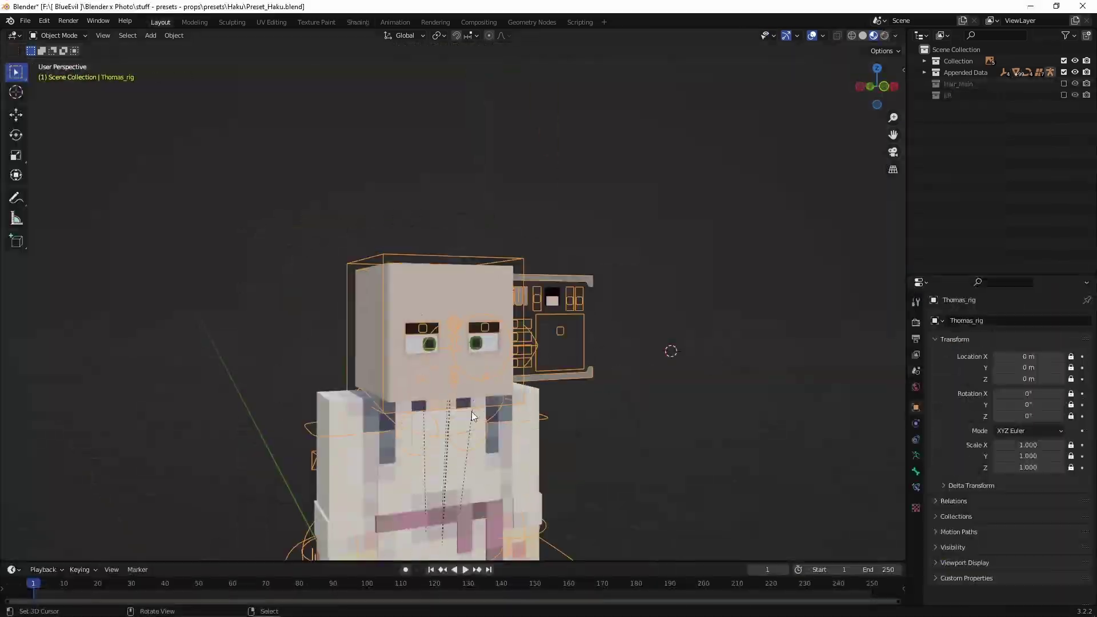
# - Duplicate the head, lift the copy 1 m up, and select the hair mesh
pyautogui.hotkey('shift', 'd')
pyautogui.press('z')
pyautogui.press('1')
pyautogui.press('Return')
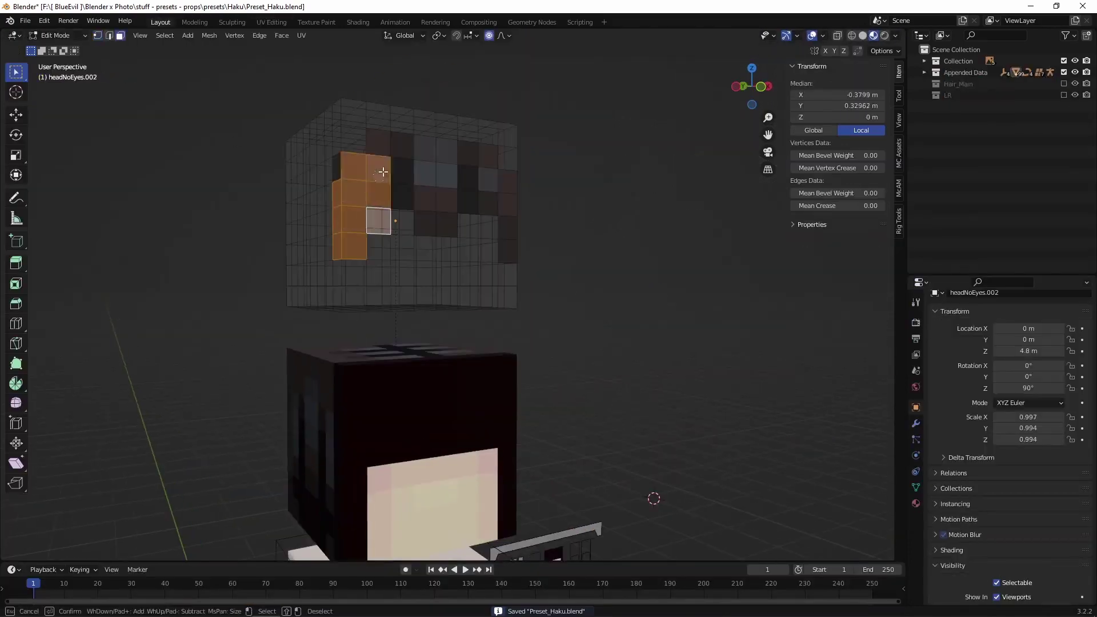
pyautogui.click(390, 261)
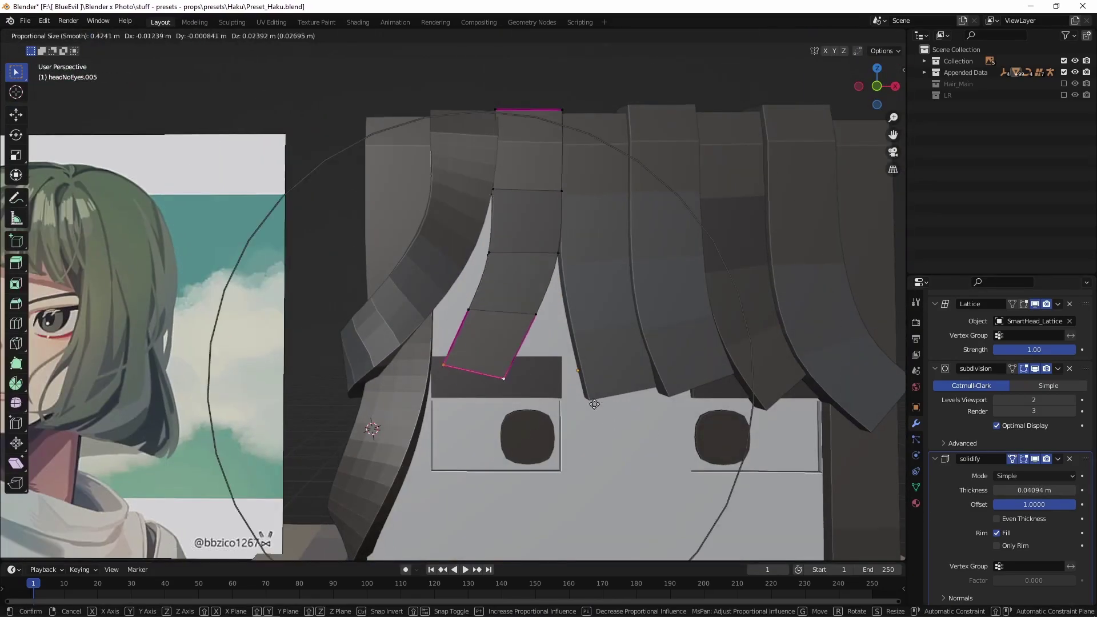
# - Move, rotate and bend the fringe strand tips outward with proportional editing
pyautogui.click(460, 335)
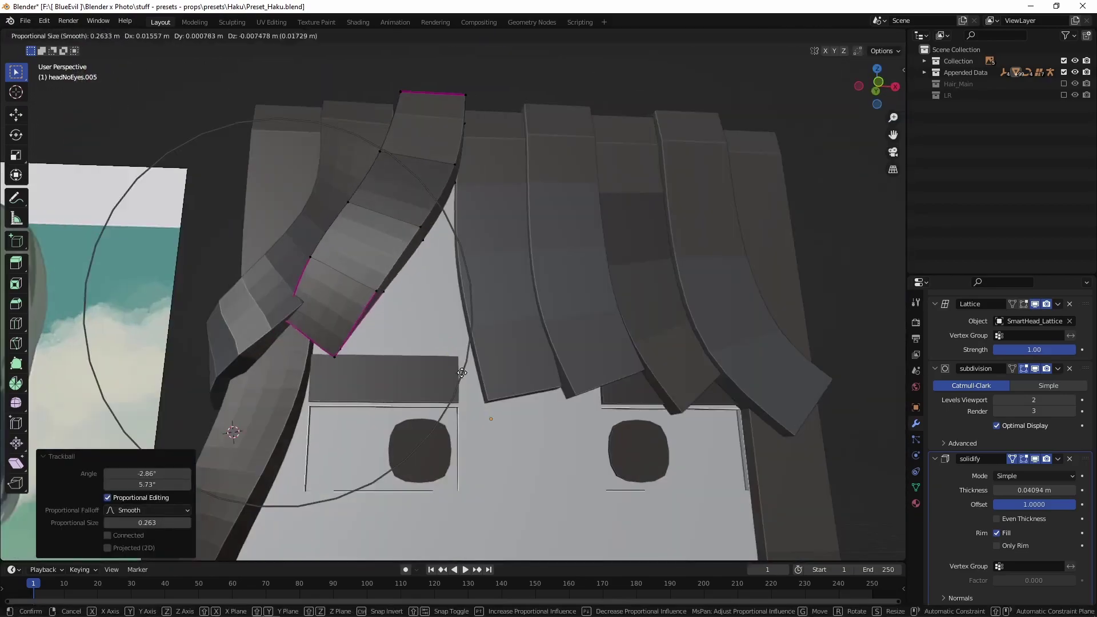
pyautogui.click(427, 393)
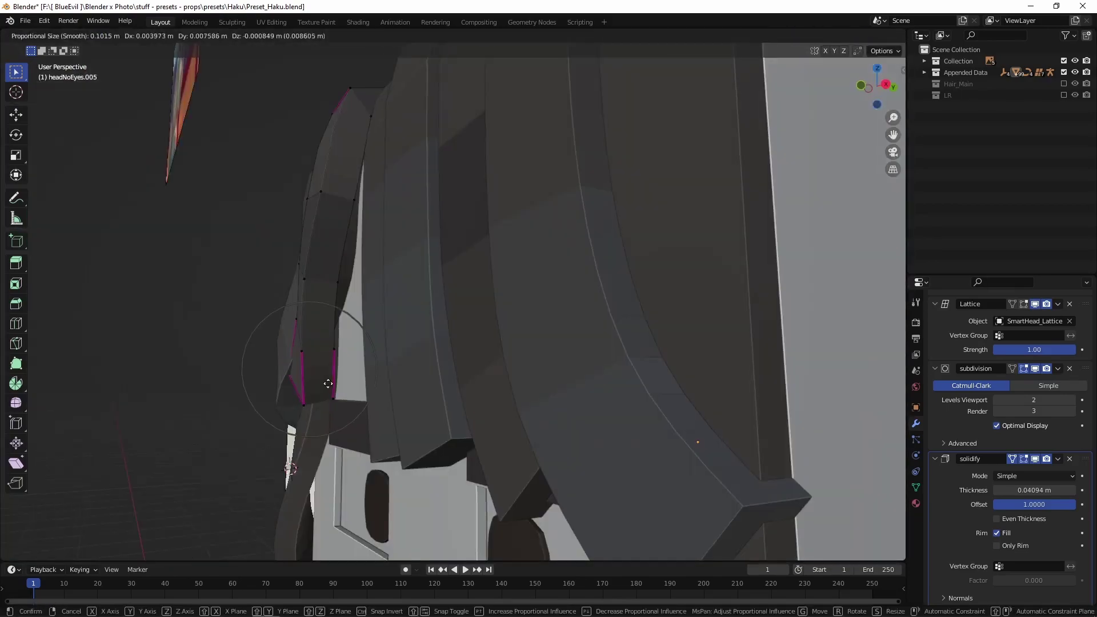
pyautogui.click(288, 407)
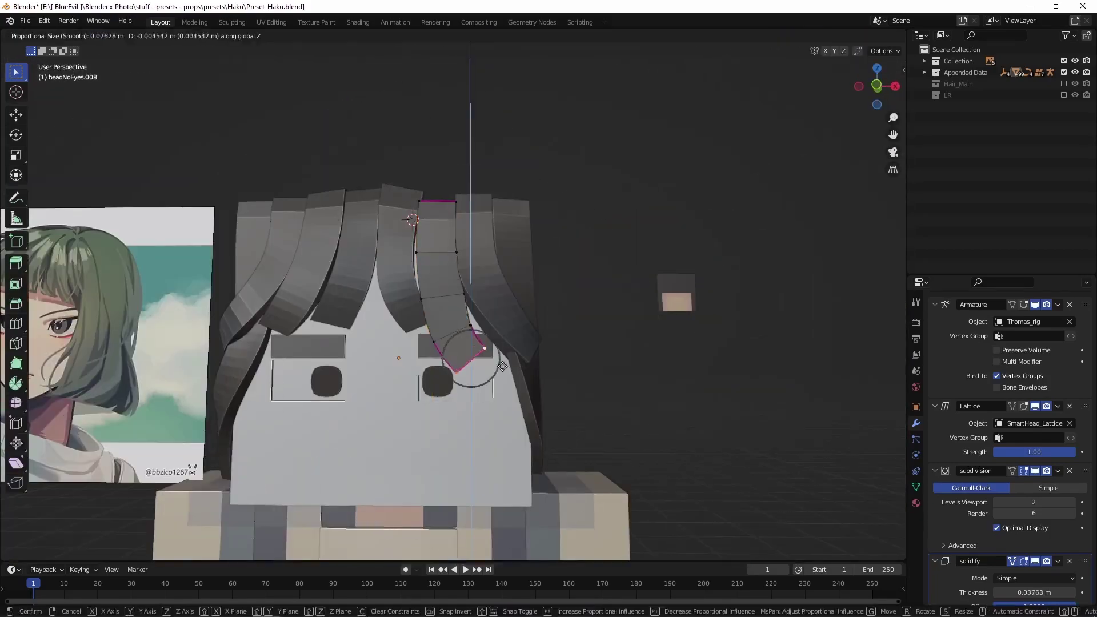
pyautogui.moveTo(514, 342); pyautogui.dragTo(518, 314, button='middle')
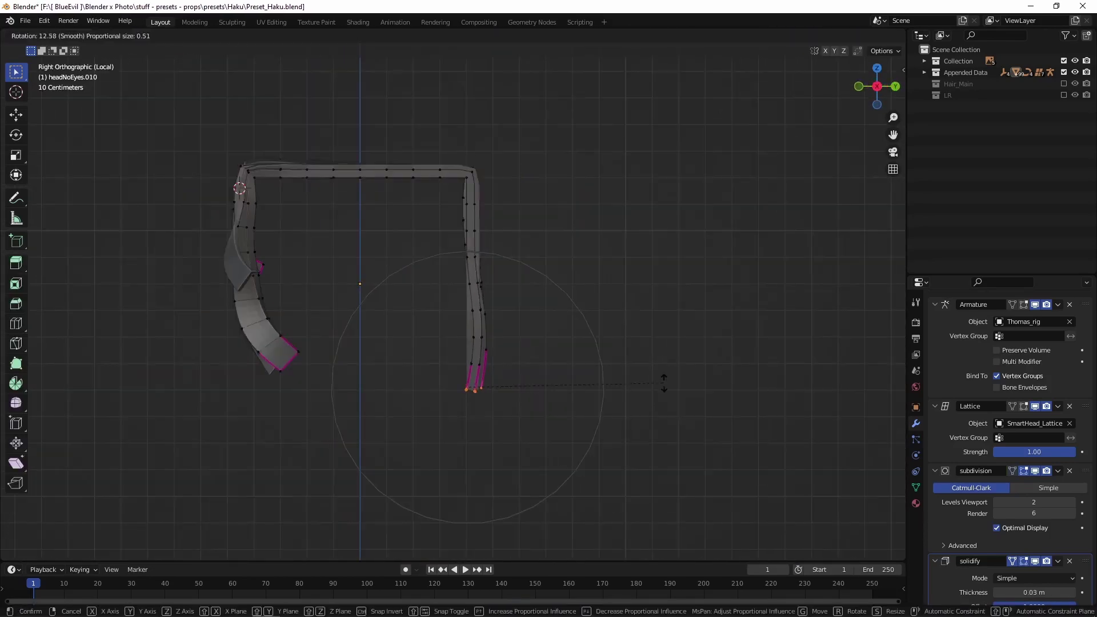
# - Adjust the box-selected strand ends with proportional move and save Preset_Haku.blend
pyautogui.moveTo(442, 216); pyautogui.dragTo(523, 239)
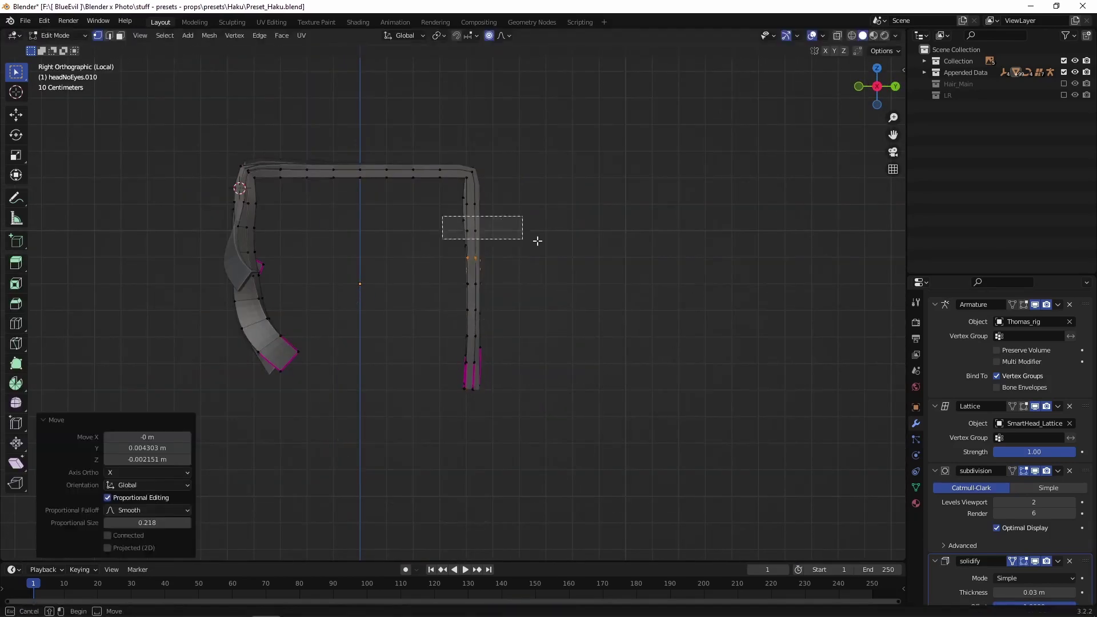
pyautogui.moveTo(512, 334); pyautogui.dragTo(721, 320, button='middle')
pyautogui.press('g')
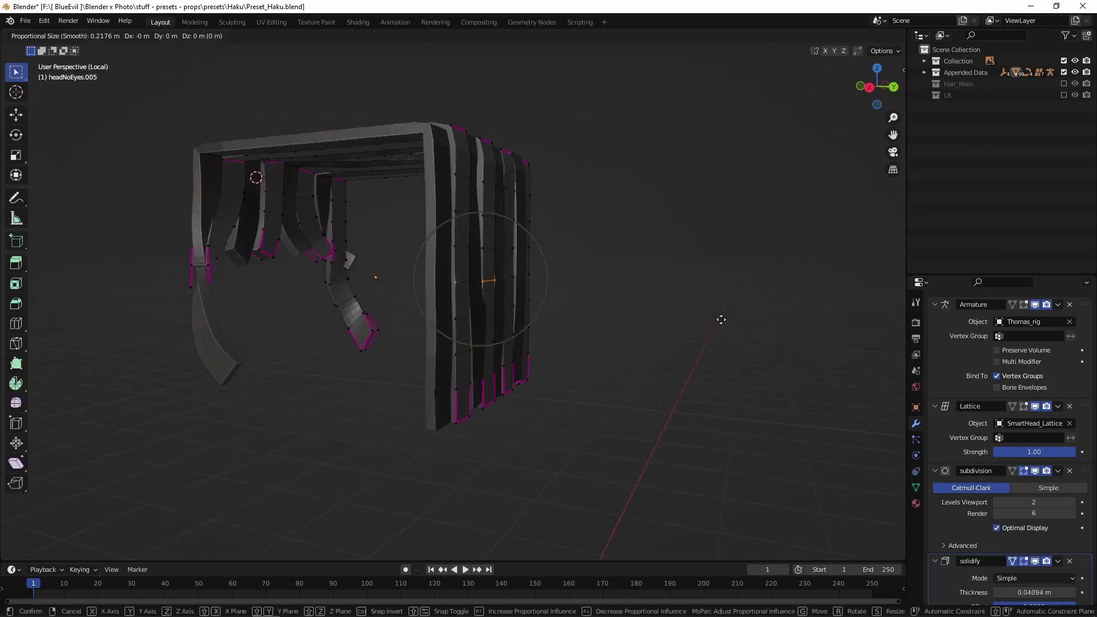
pyautogui.hotkey('ctrl', 's')
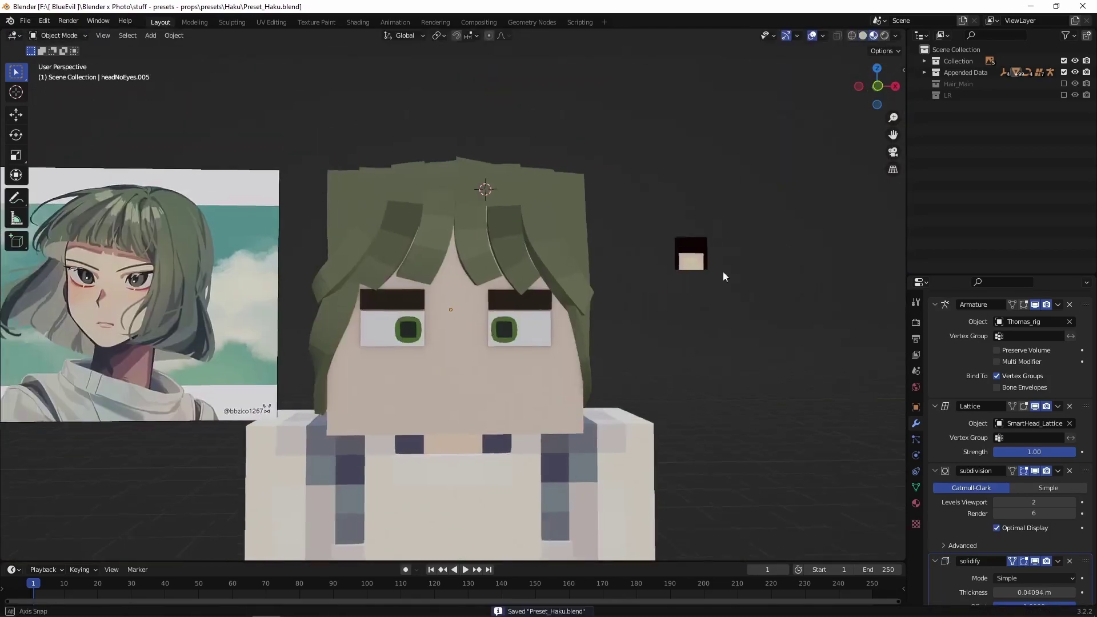